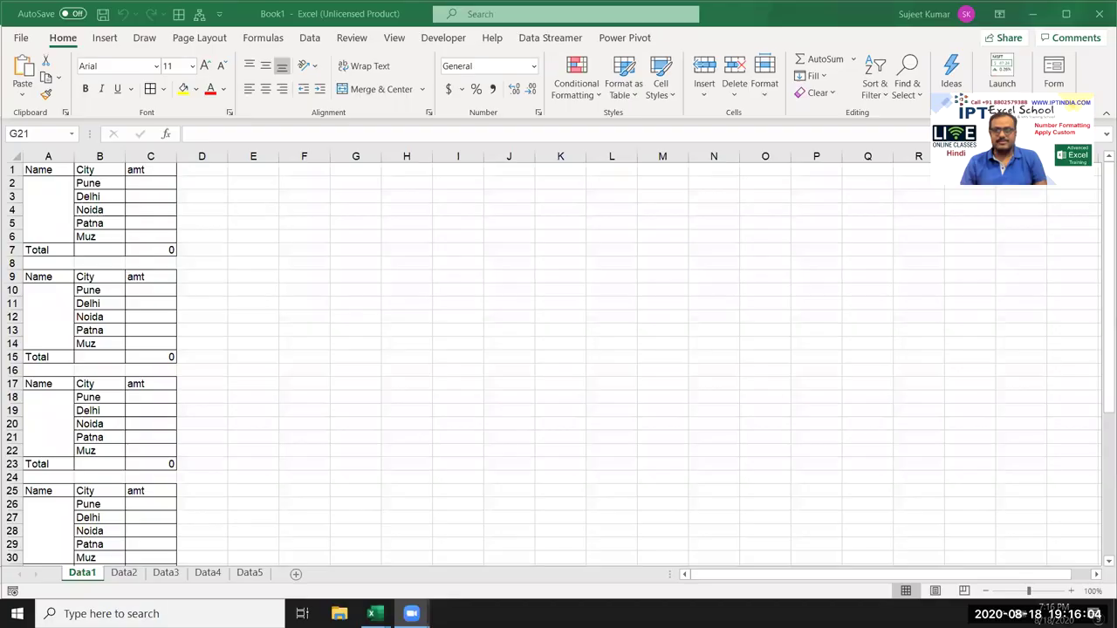
Add a new sheet and type the heading chq in A1
click(299, 573)
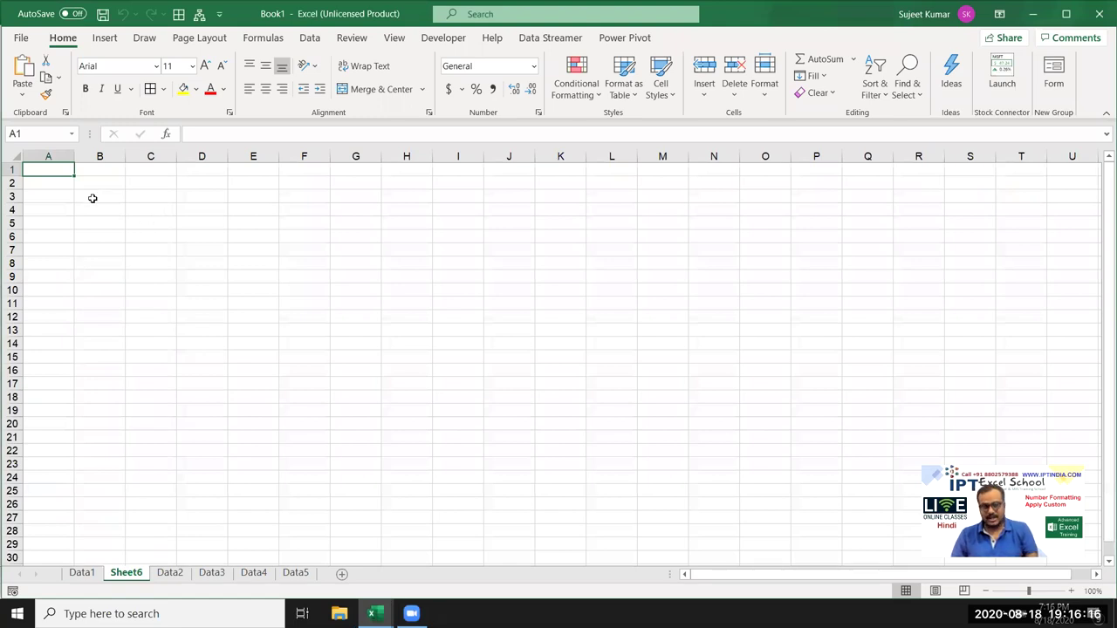
ctrl+scroll(110, 211, up, 9)
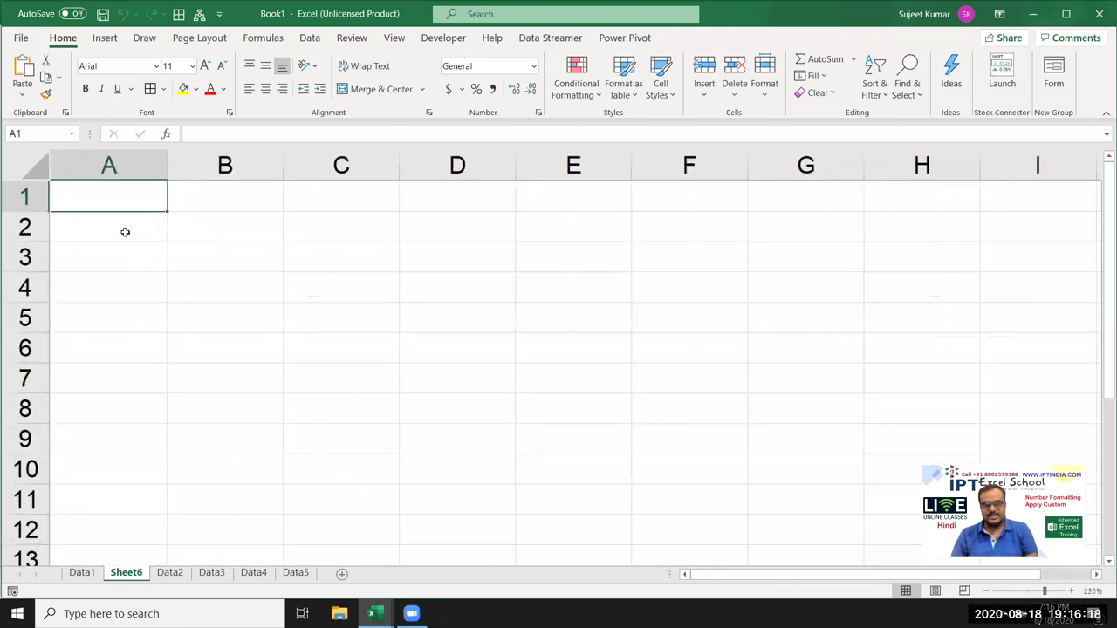
click(140, 219)
key(Up)
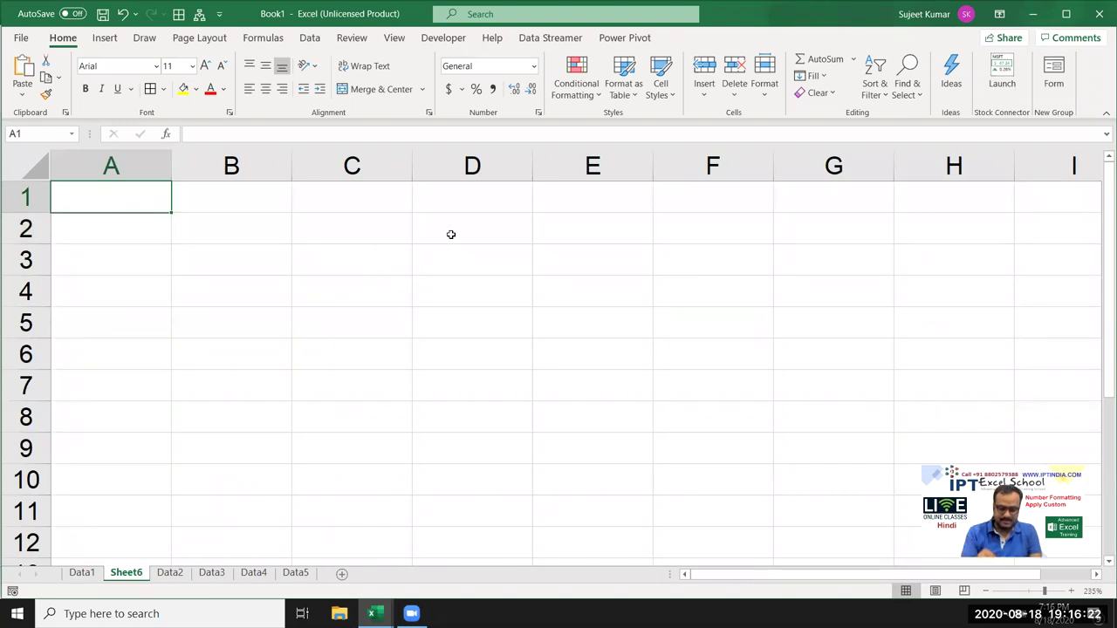
text(chq)
key(Return)
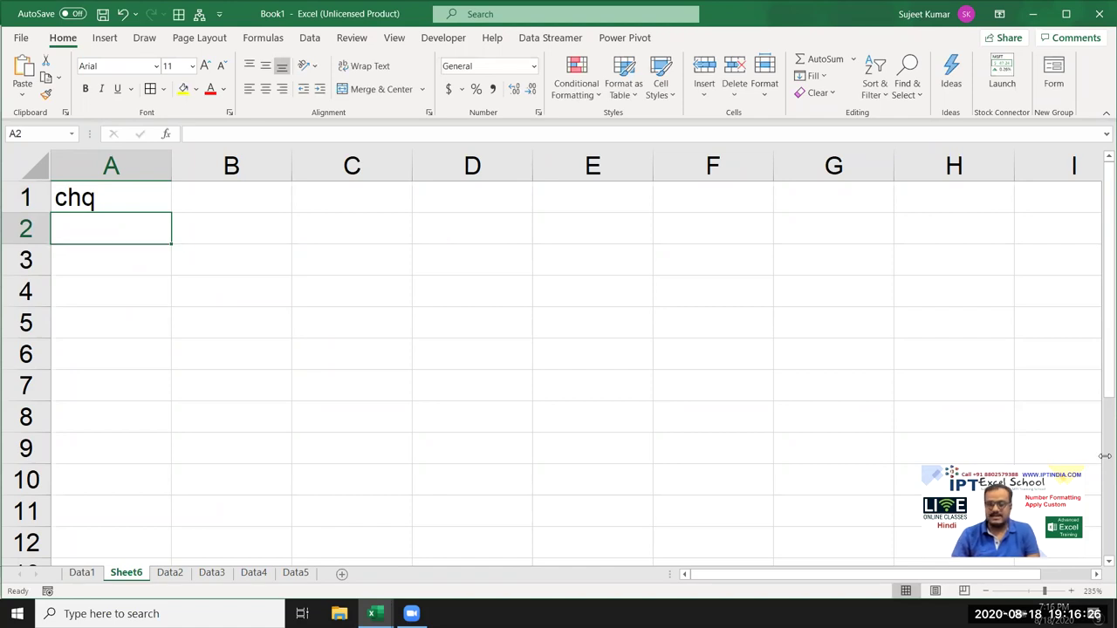
Enter '0013456 in A2 so it is stored as text with its leading zeros
text(00146)
key(Return)
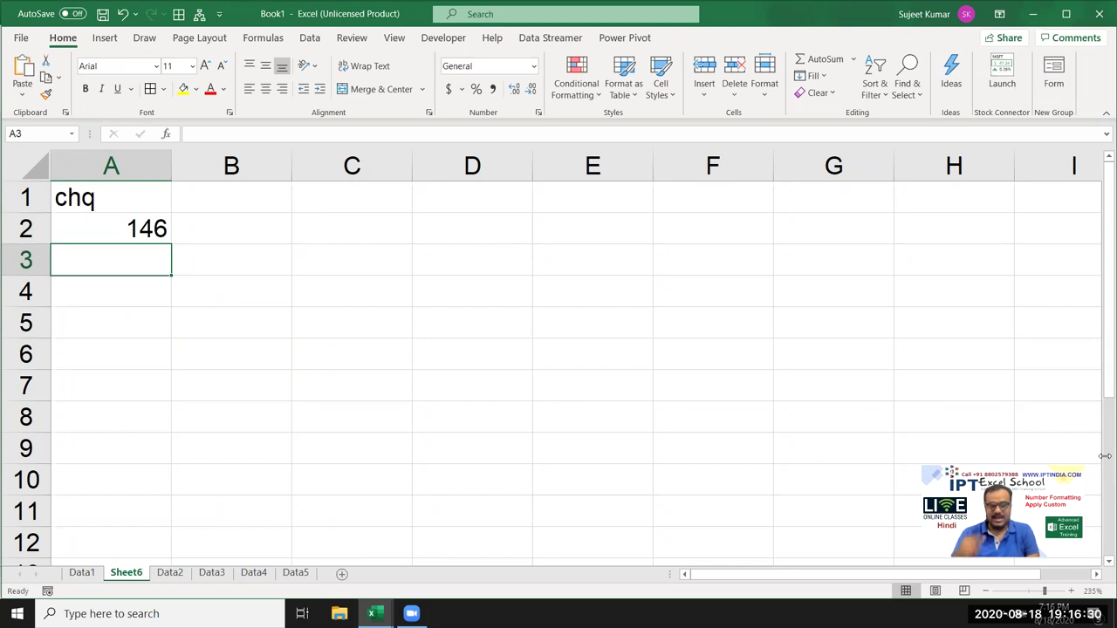
key(Up)
key(Right)
key(Right)
key(Left)
key(Left)
text('0013456)
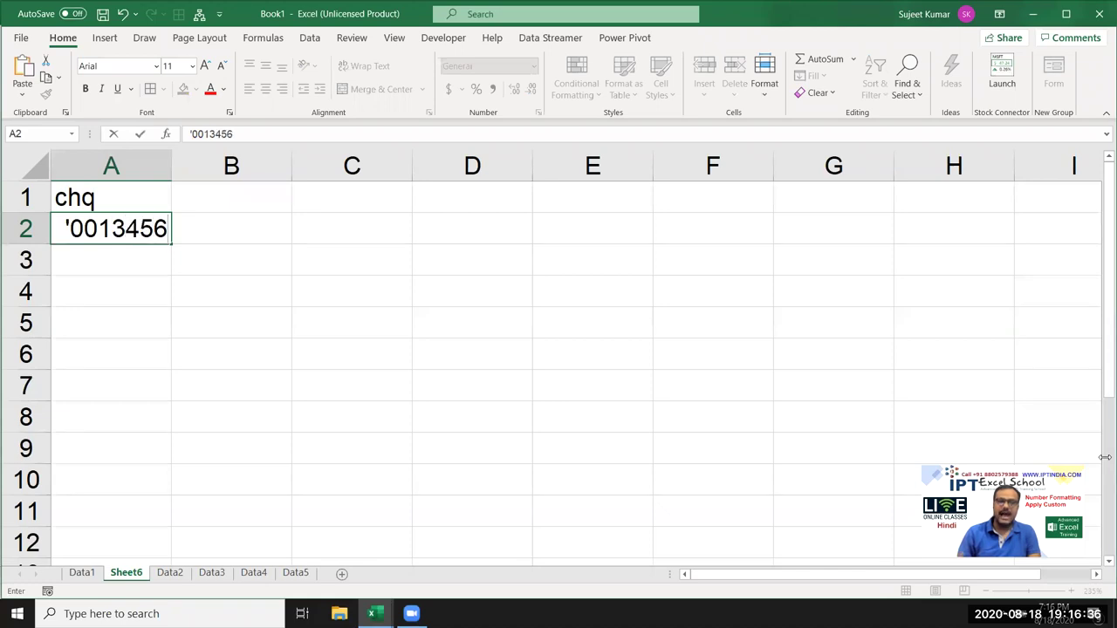
key(Return)
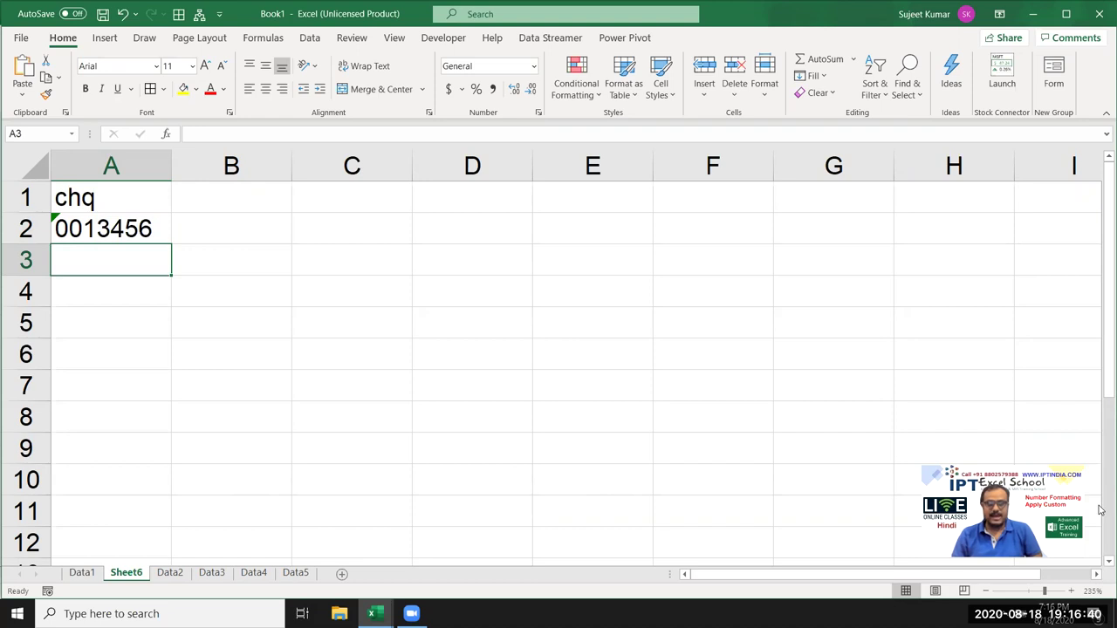
Enter the value 1235 in C2
click(345, 217)
text(1235)
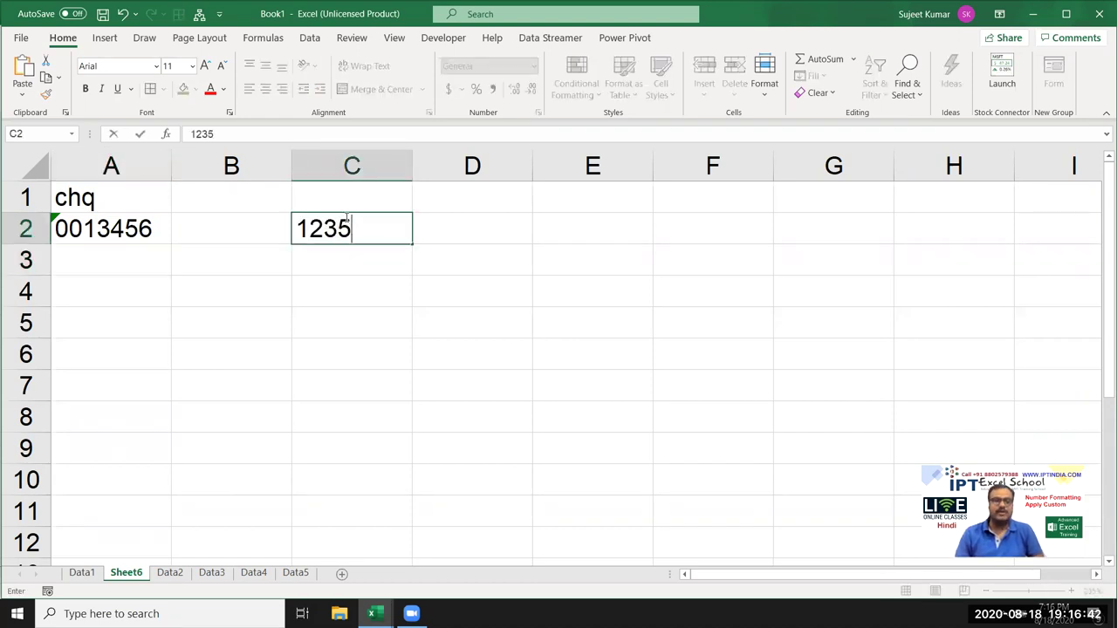
key(Return)
click(344, 217)
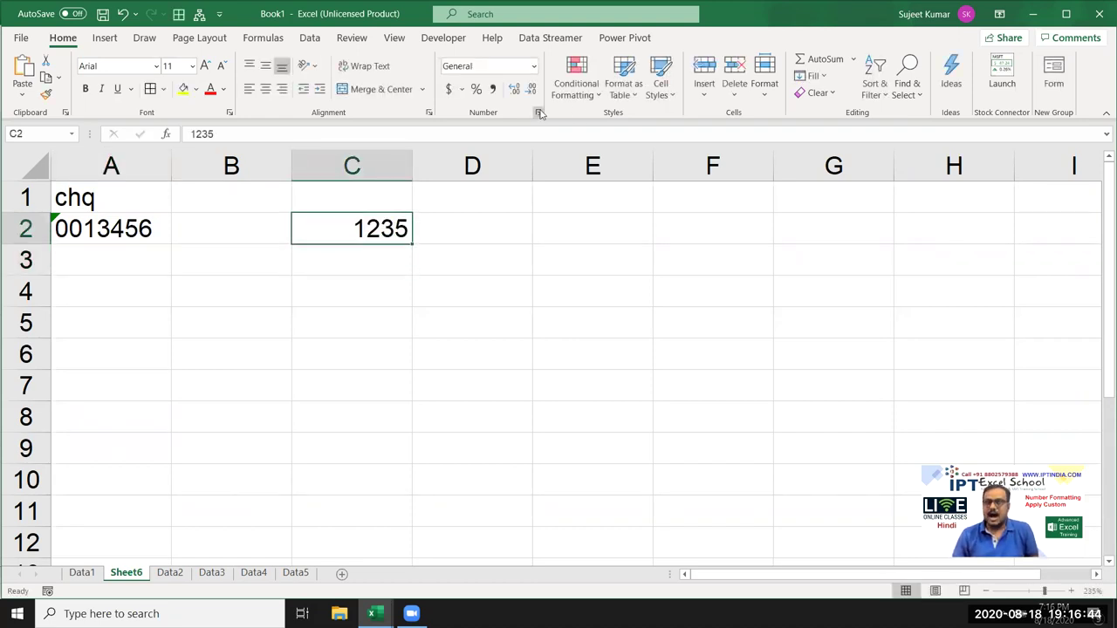
Format C2 as Number with 2 decimals, a 1000 separator and minus-sign negatives
key(ctrl+1)
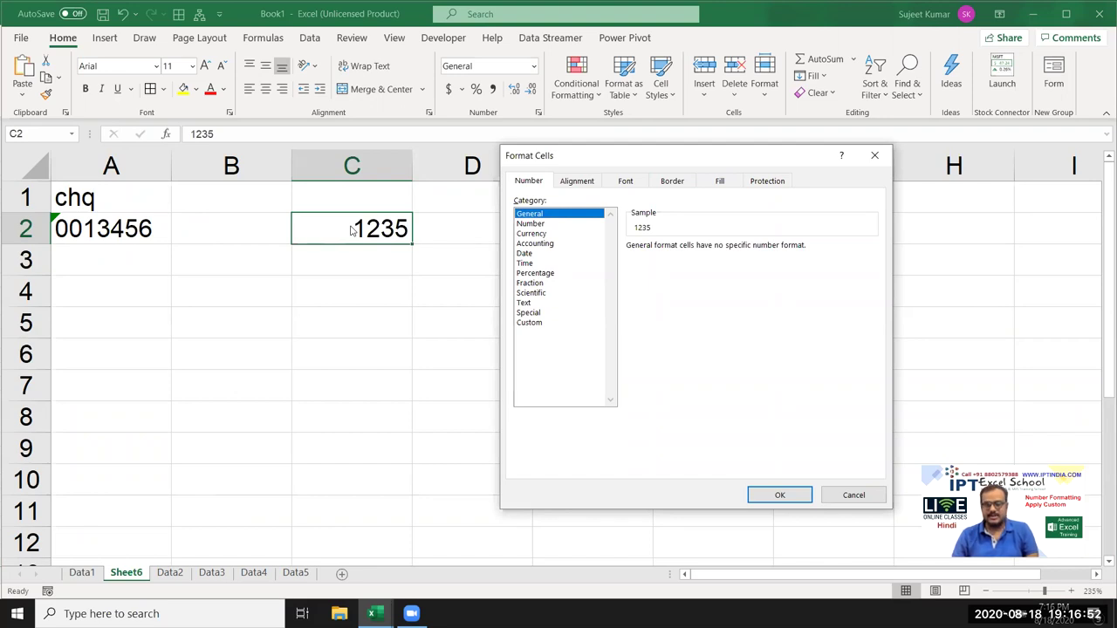
click(520, 233)
click(521, 225)
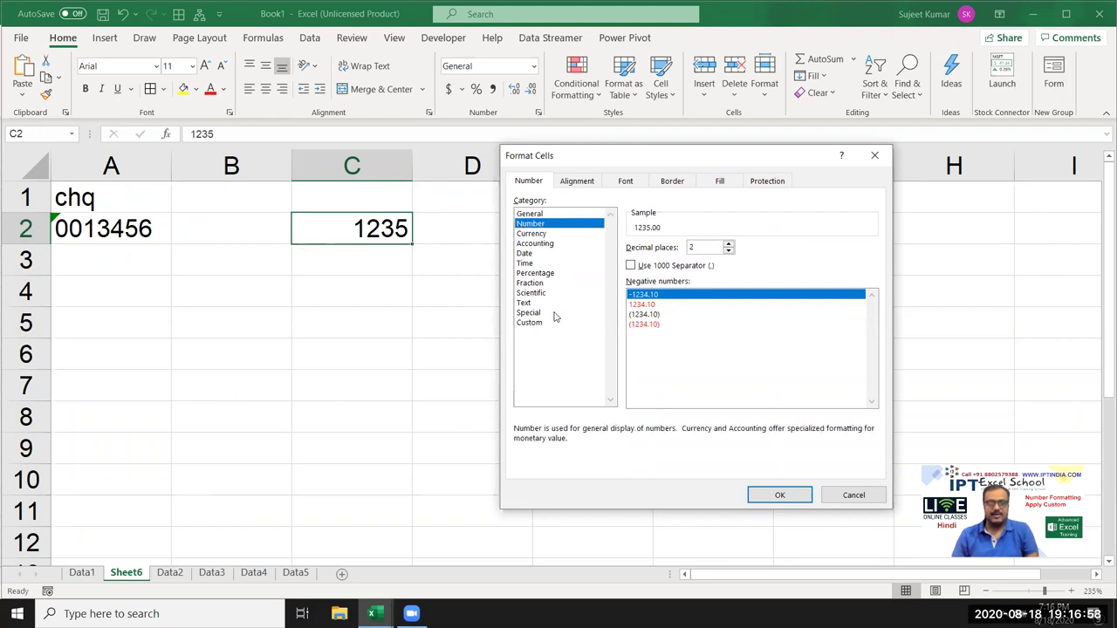
click(638, 306)
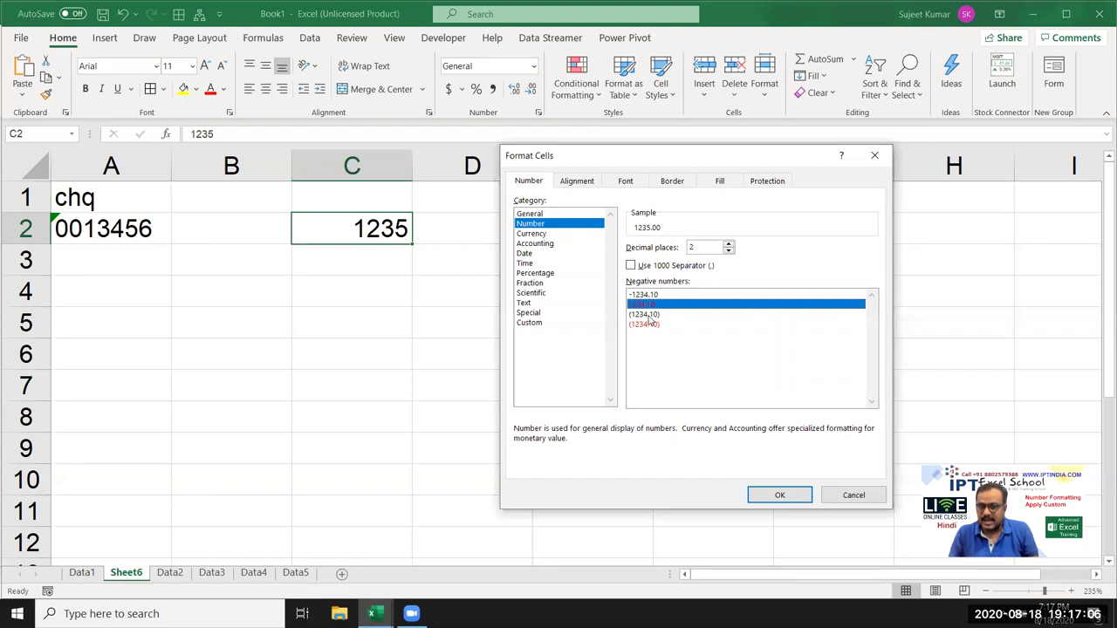
click(648, 316)
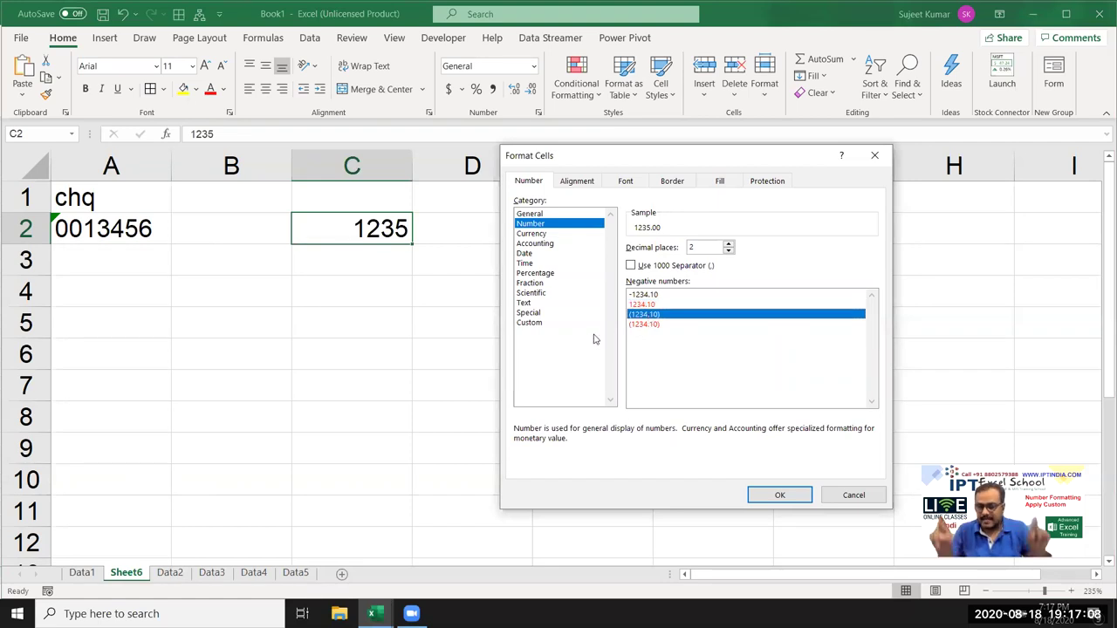
click(650, 326)
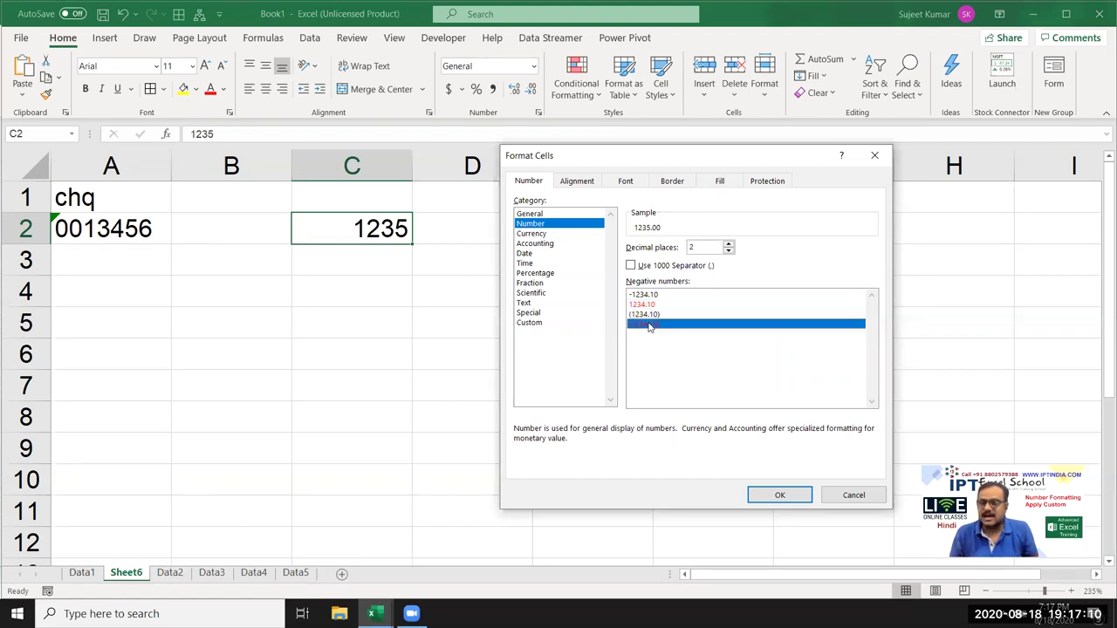
click(650, 315)
click(649, 304)
click(648, 295)
click(634, 267)
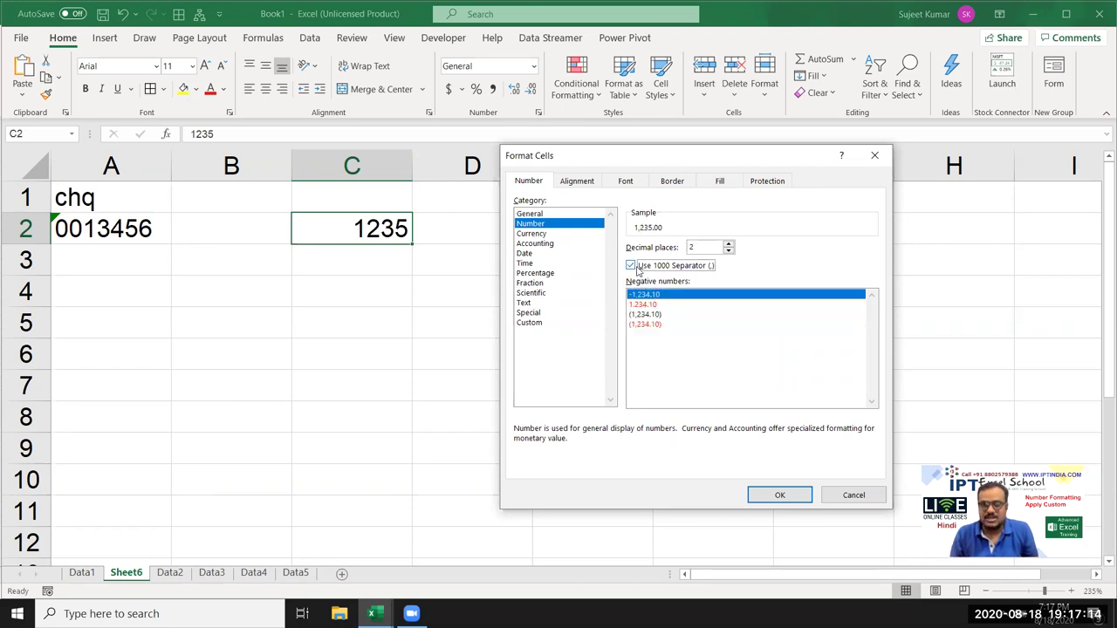
click(728, 252)
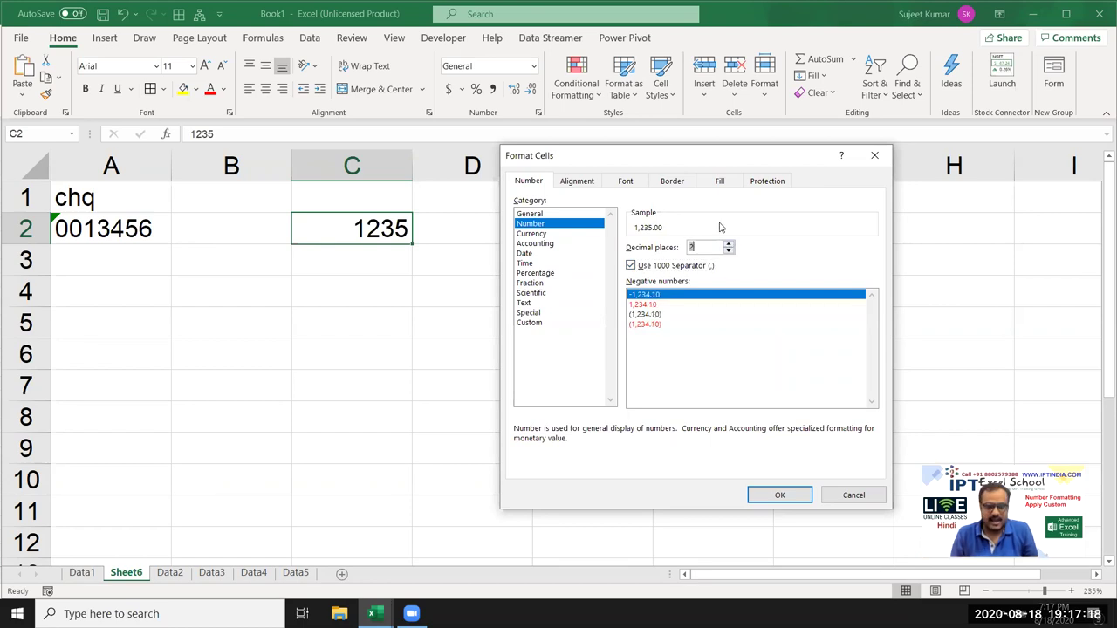
click(781, 496)
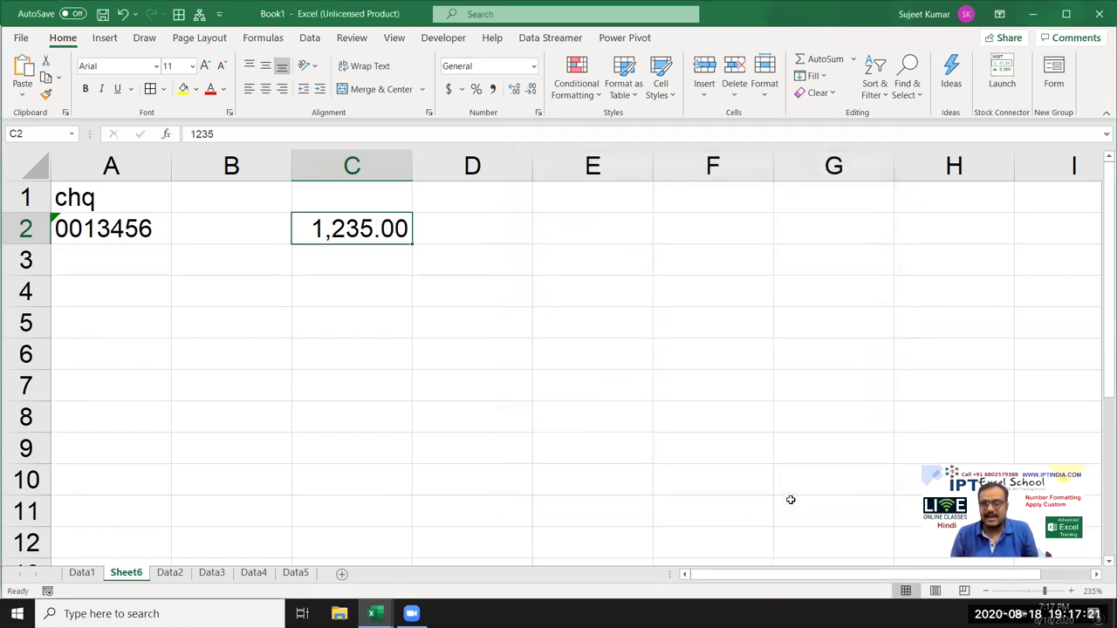
Apply Currency format with the ₹ Hindi symbol to C2, showing ₹1,235.00
click(537, 113)
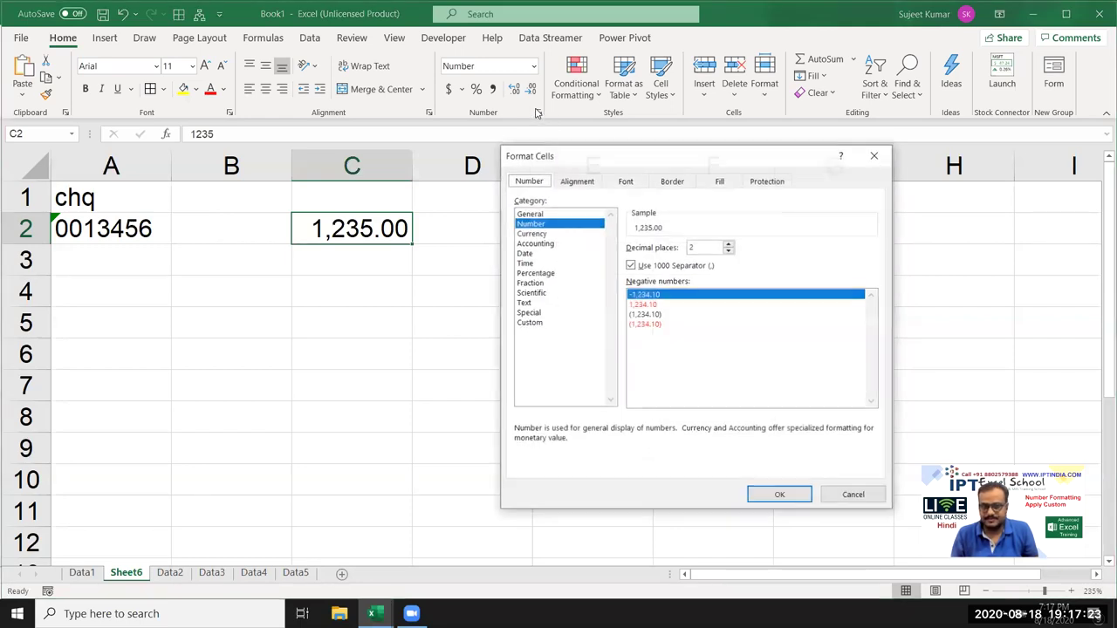
click(549, 235)
click(668, 266)
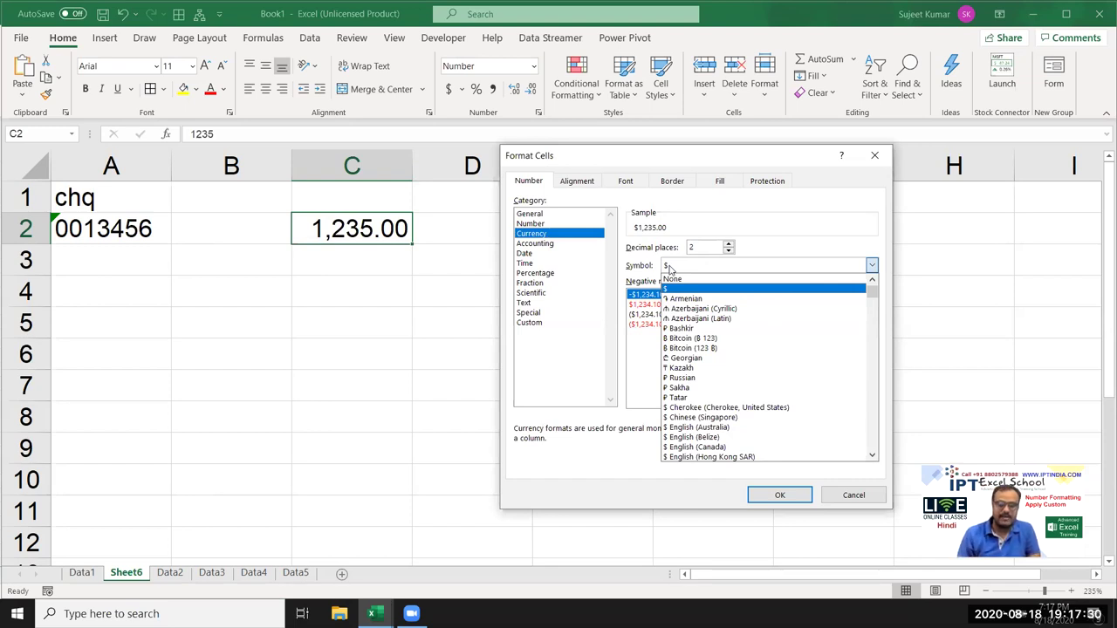
scroll(729, 410, down, 7)
scroll(729, 410, down, 2)
scroll(728, 410, down, 2)
scroll(724, 424, down, 2)
scroll(720, 431, down, 2)
scroll(721, 431, down, 2)
scroll(720, 431, down, 2)
scroll(720, 431, down, 2)
scroll(721, 431, down, 2)
scroll(721, 431, down, 2)
scroll(721, 431, down, 2)
scroll(720, 431, down, 2)
scroll(721, 431, down, 2)
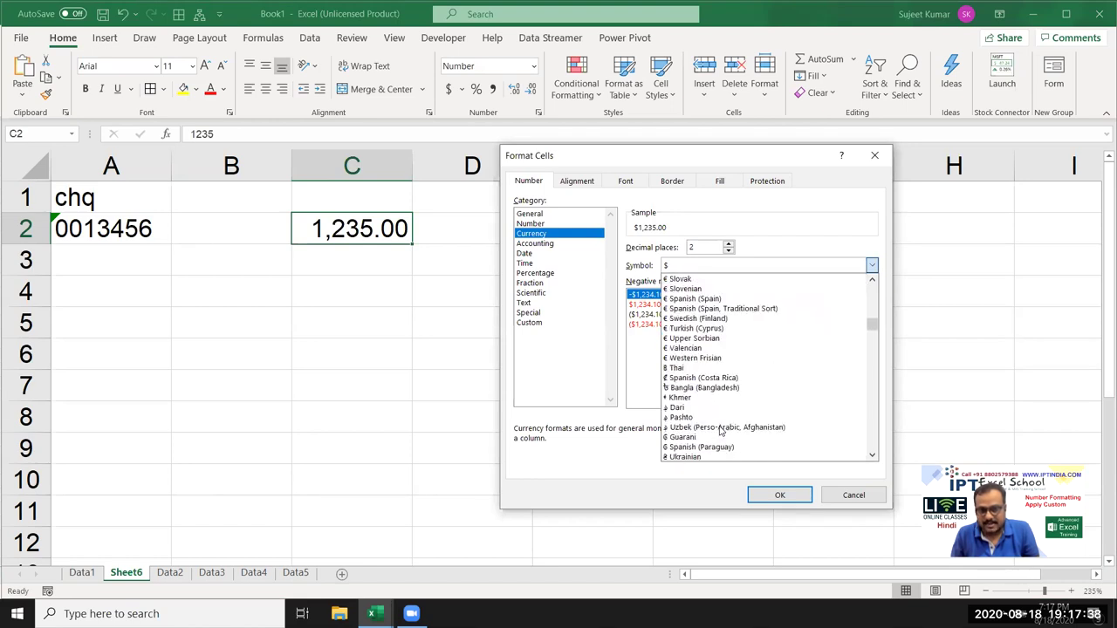
scroll(721, 431, down, 2)
scroll(721, 431, down, 2)
scroll(720, 431, down, 2)
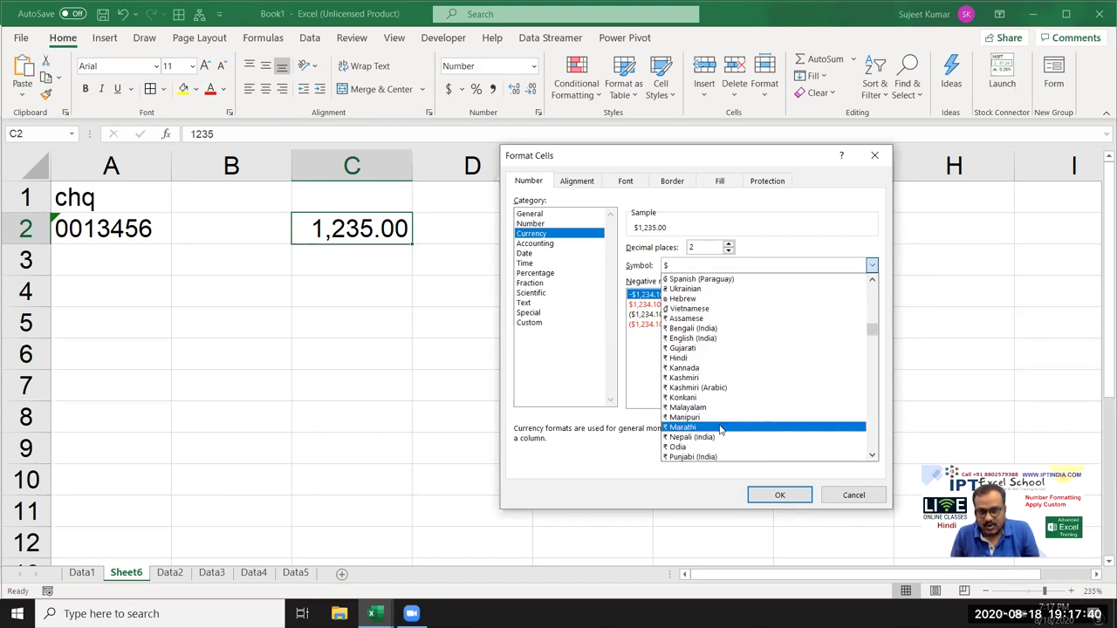
click(679, 358)
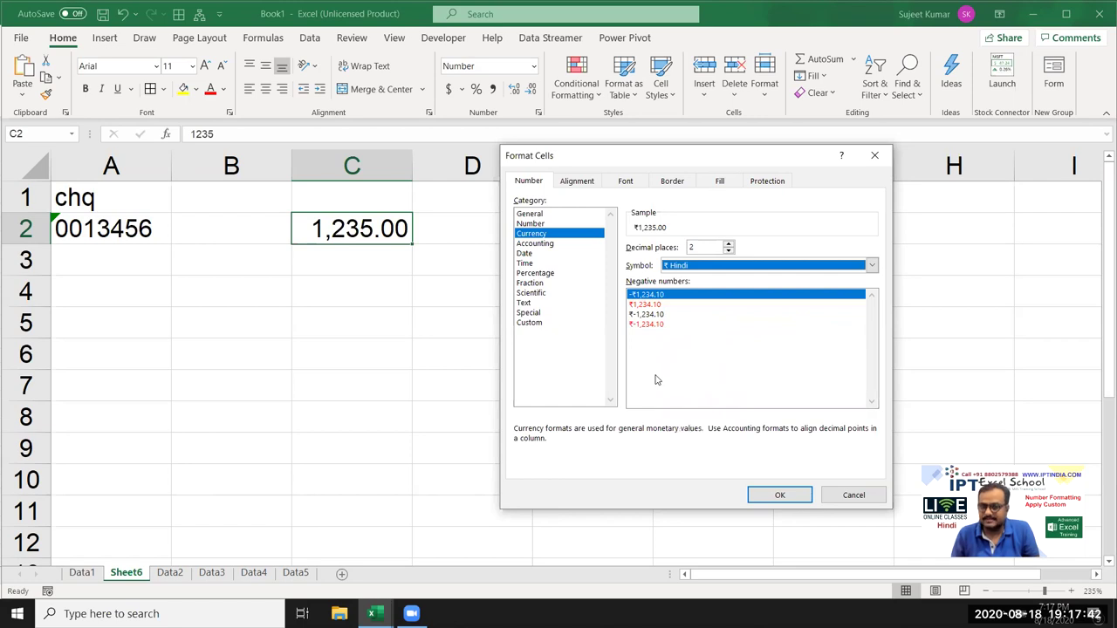
click(789, 494)
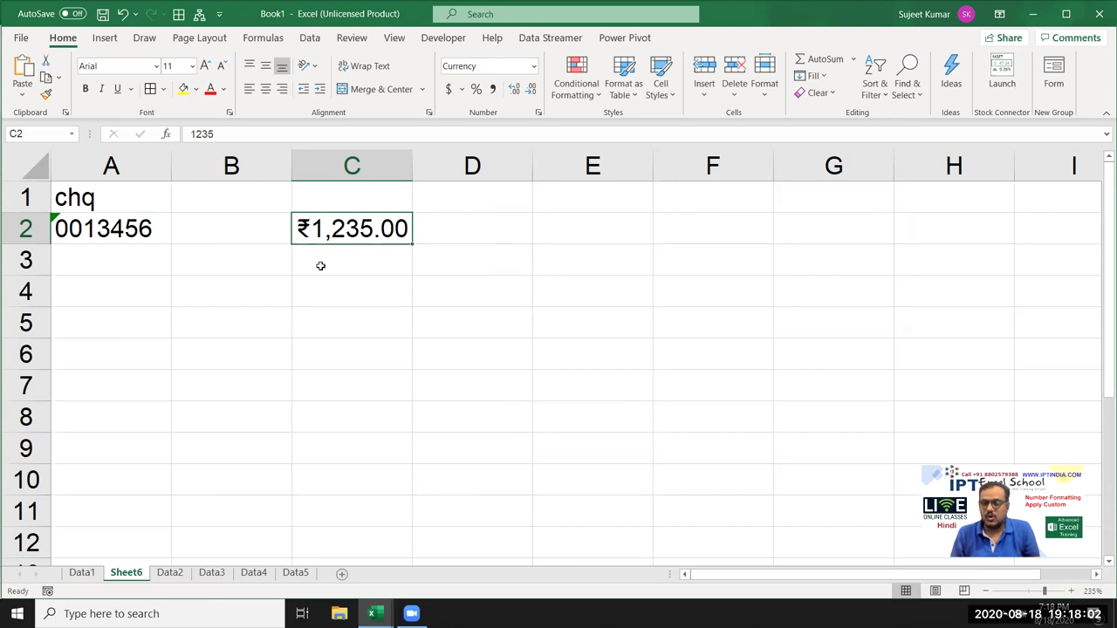
Choose Accounting format with the INR symbol for C2, previewing INR 1,235.00
click(538, 113)
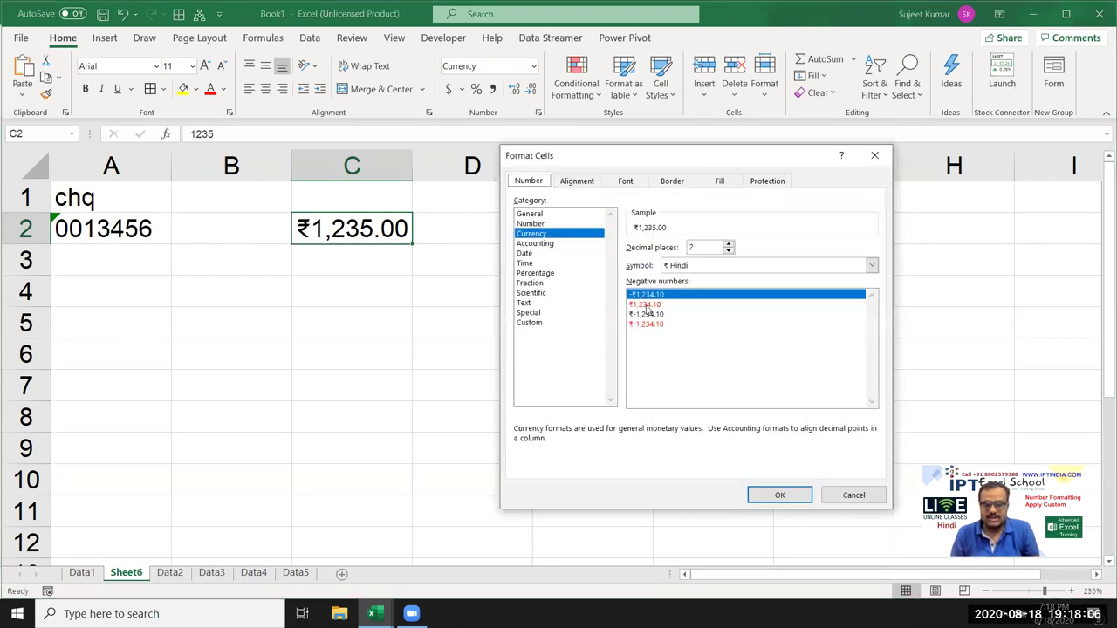
click(546, 245)
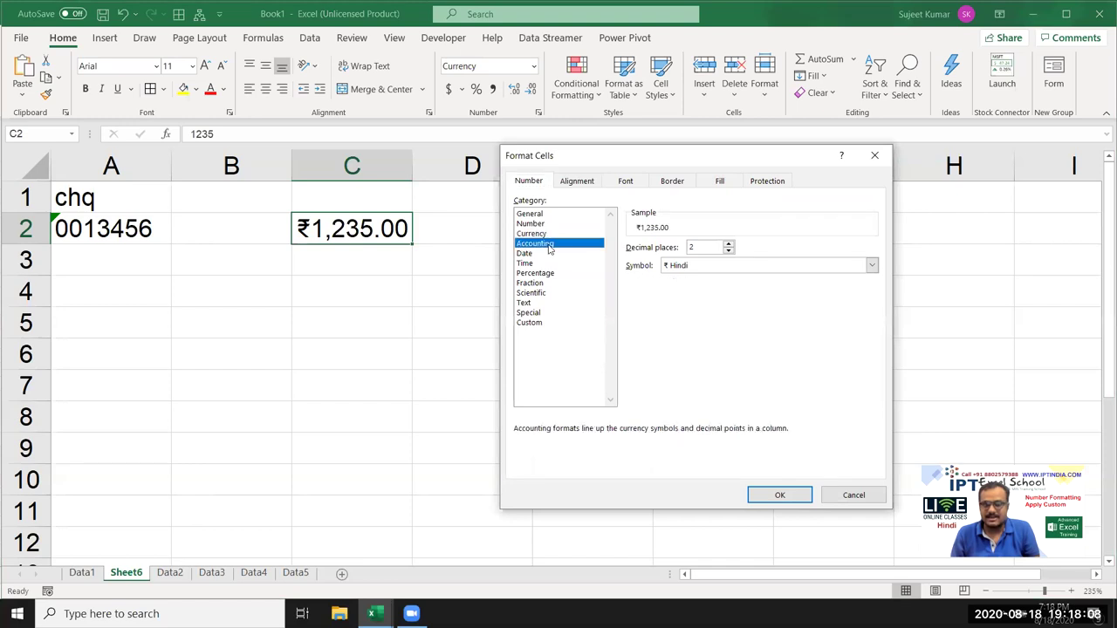
click(678, 267)
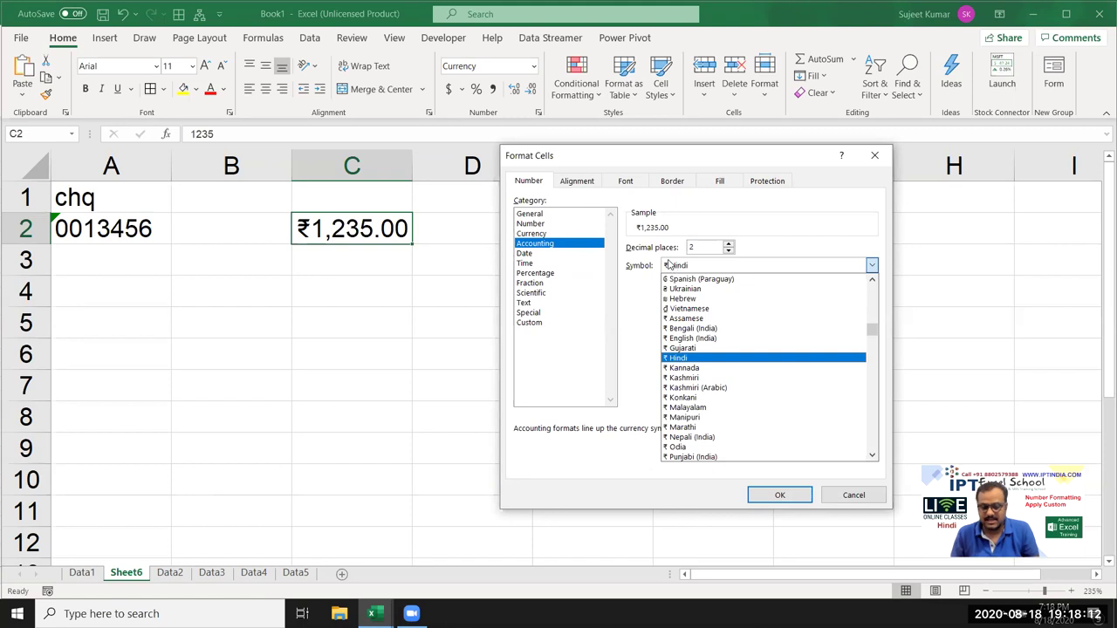
text(inr)
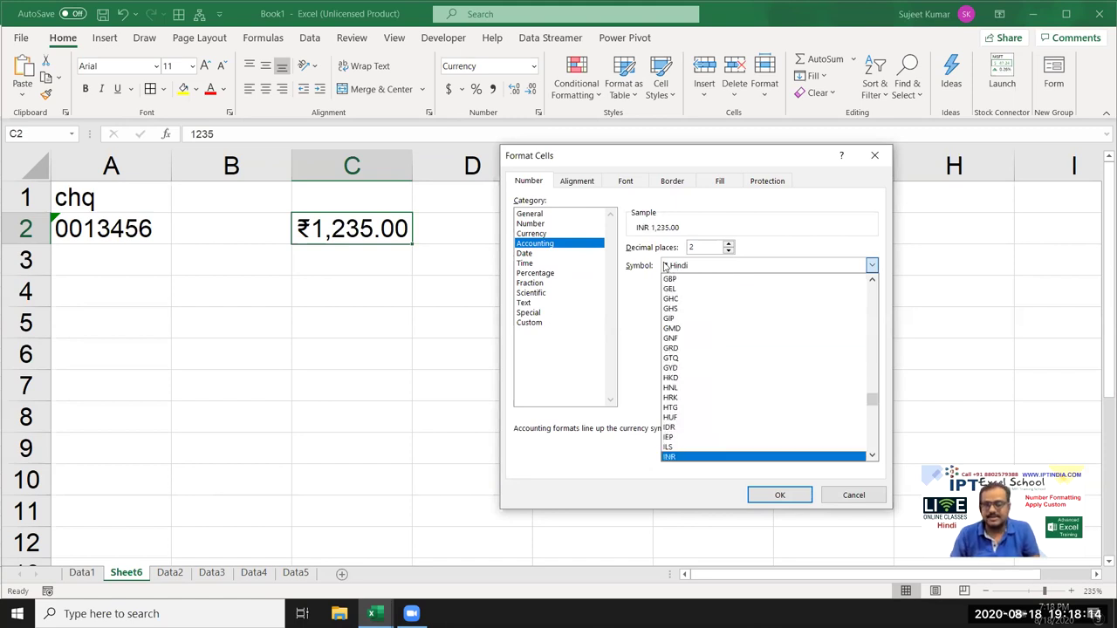
key(Return)
key(Return)
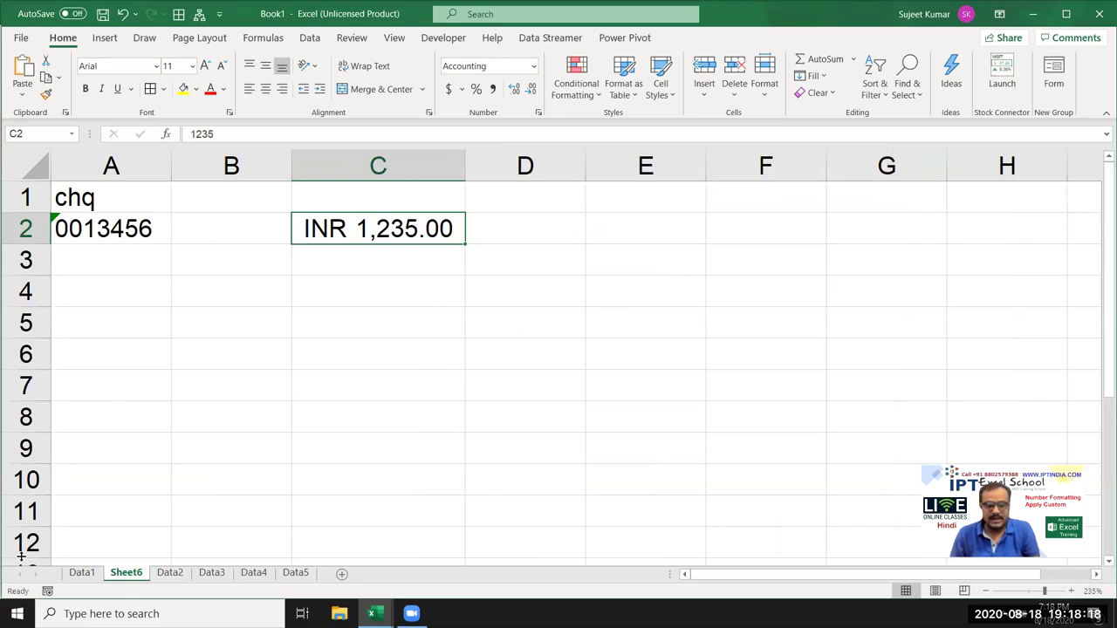
On Data2, enter =RANDBETWEEN(0,20) in A1
click(170, 573)
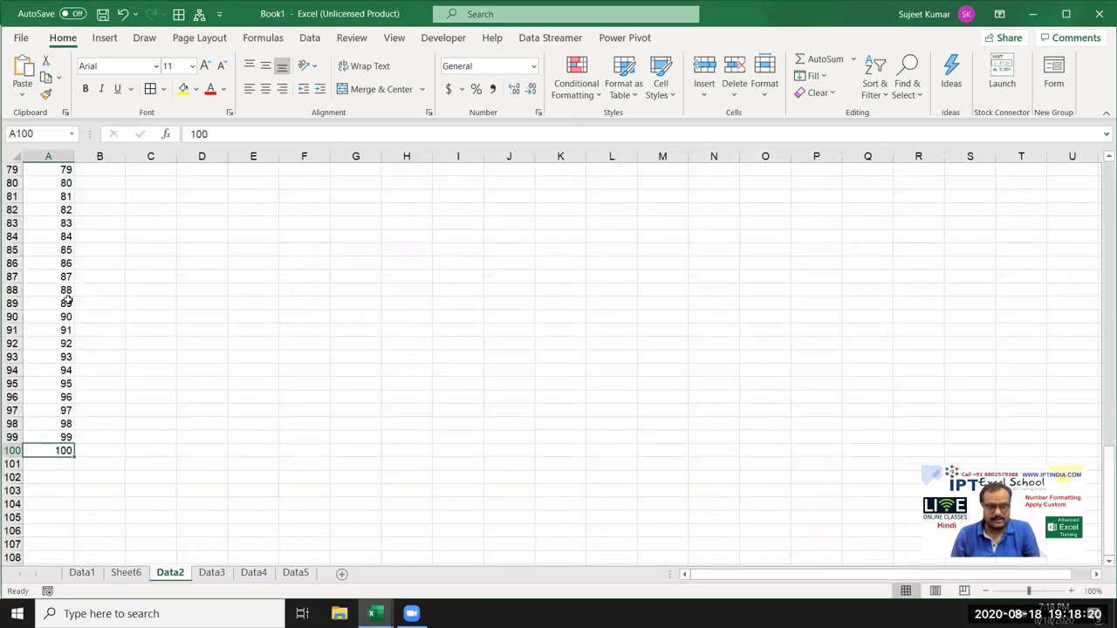
key(ctrl+Up)
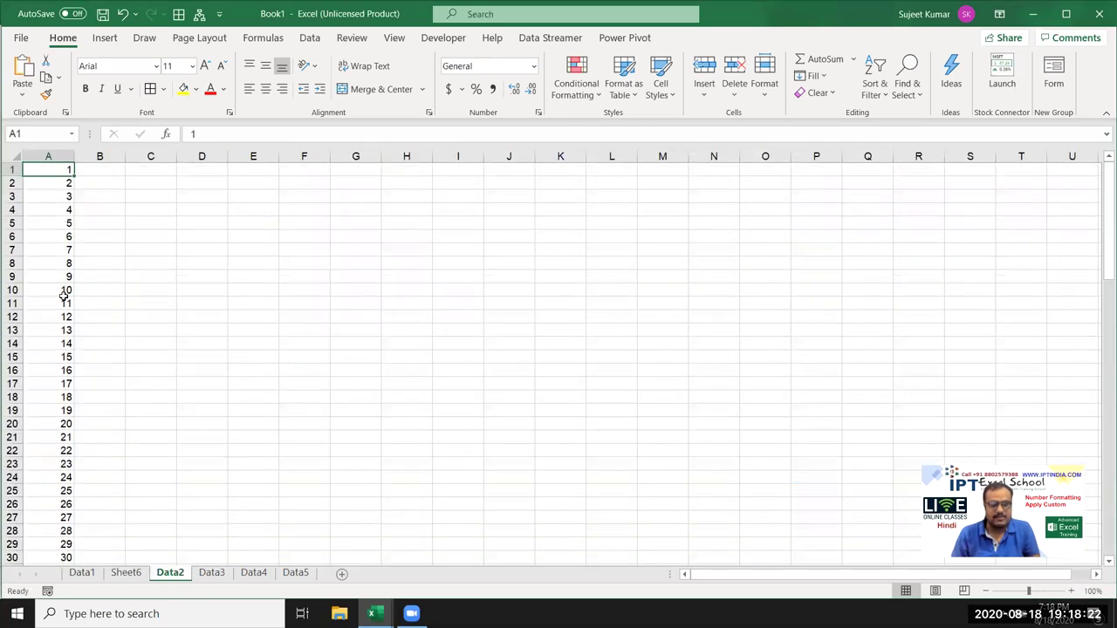
key(ctrl+shift+Down)
key(ctrl+z)
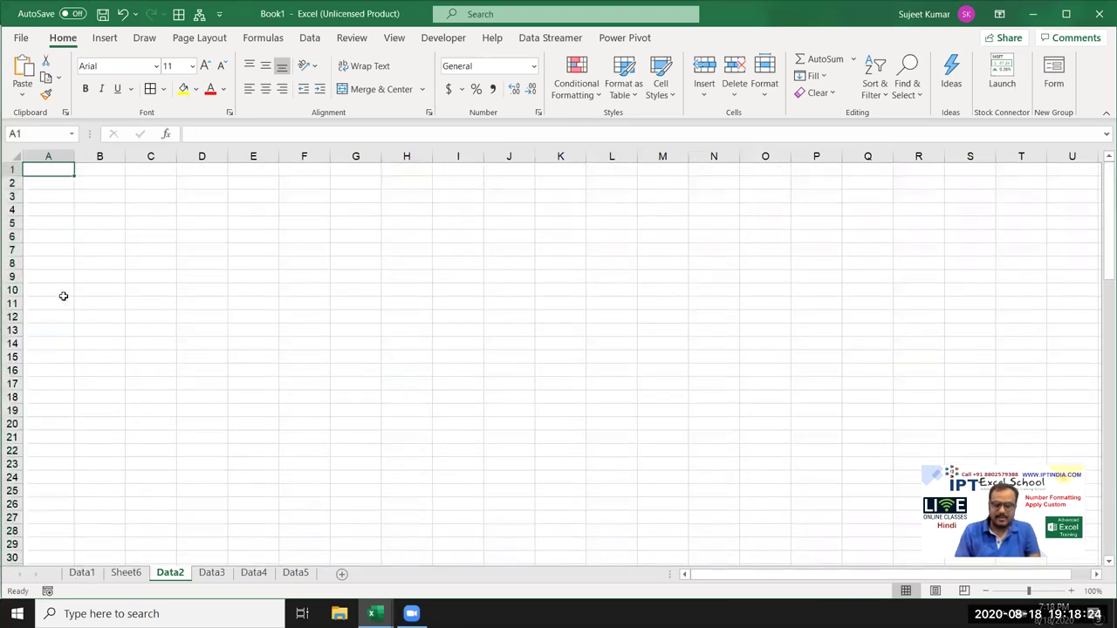
text(=ra)
key(Down)
key(Down)
key(Down)
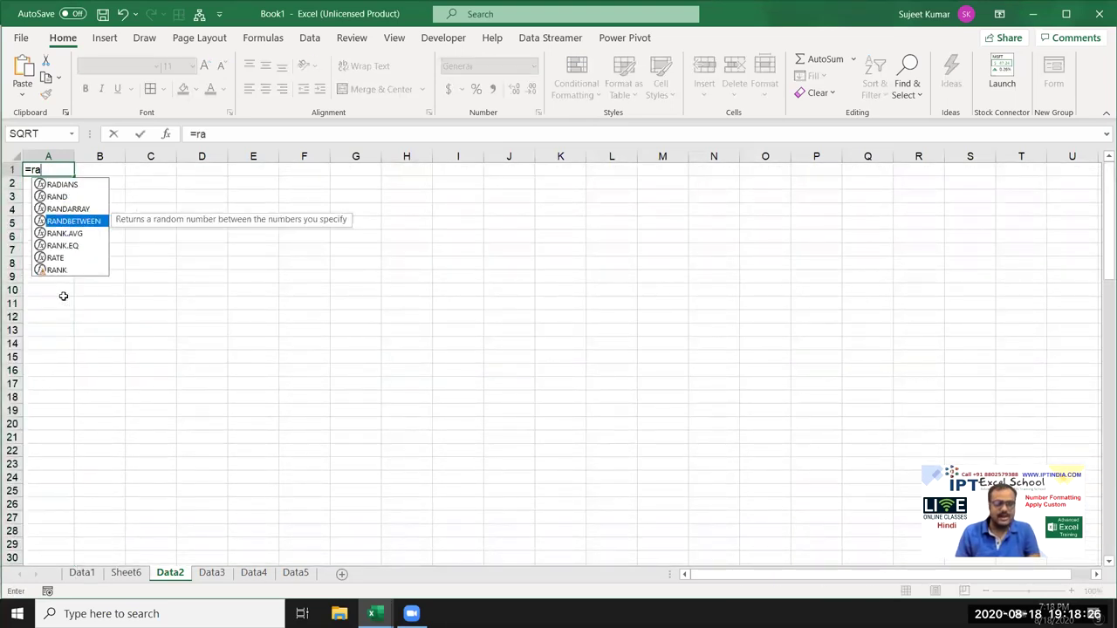
key(Tab)
text(20)
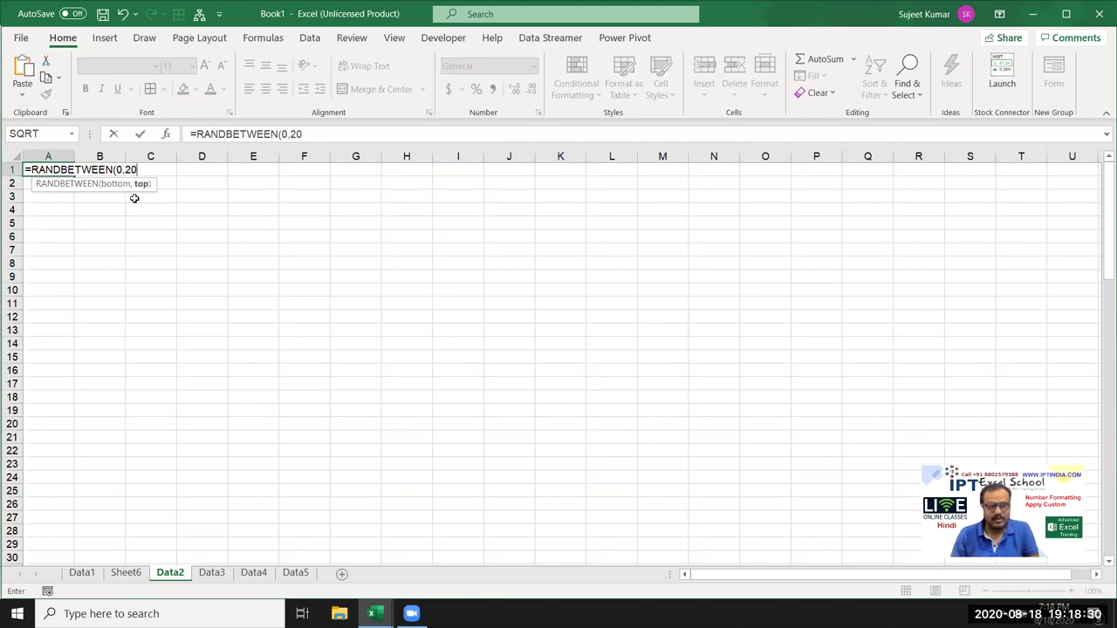
click(135, 208)
Fill the formula across A1:P24 and paste the results back as fixed values
click(67, 169)
drag(75, 176, 834, 474)
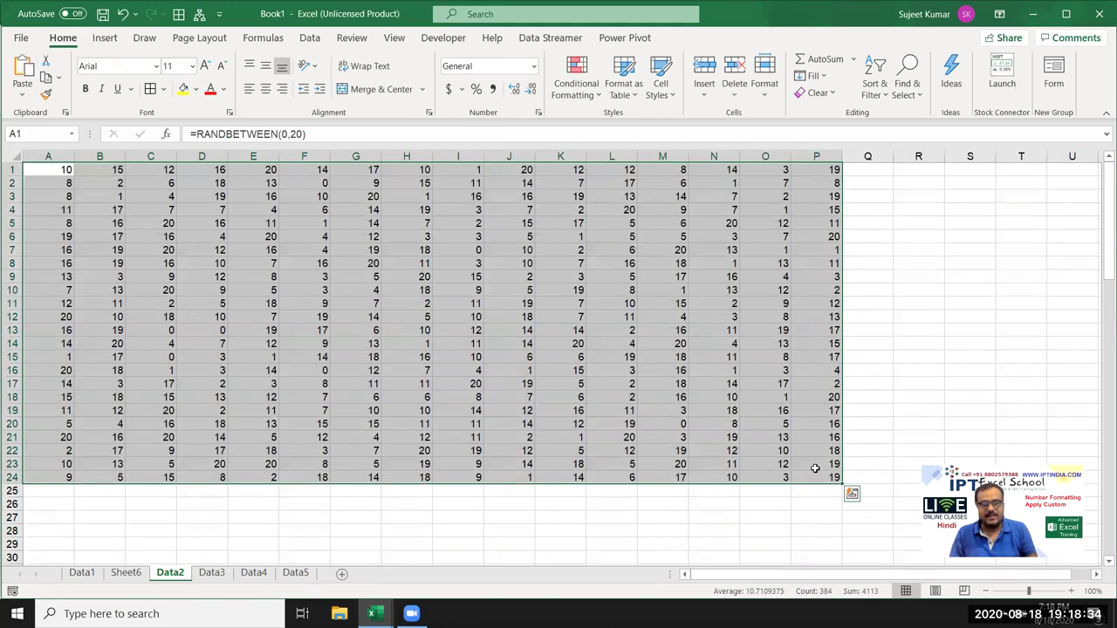
key(ctrl+c)
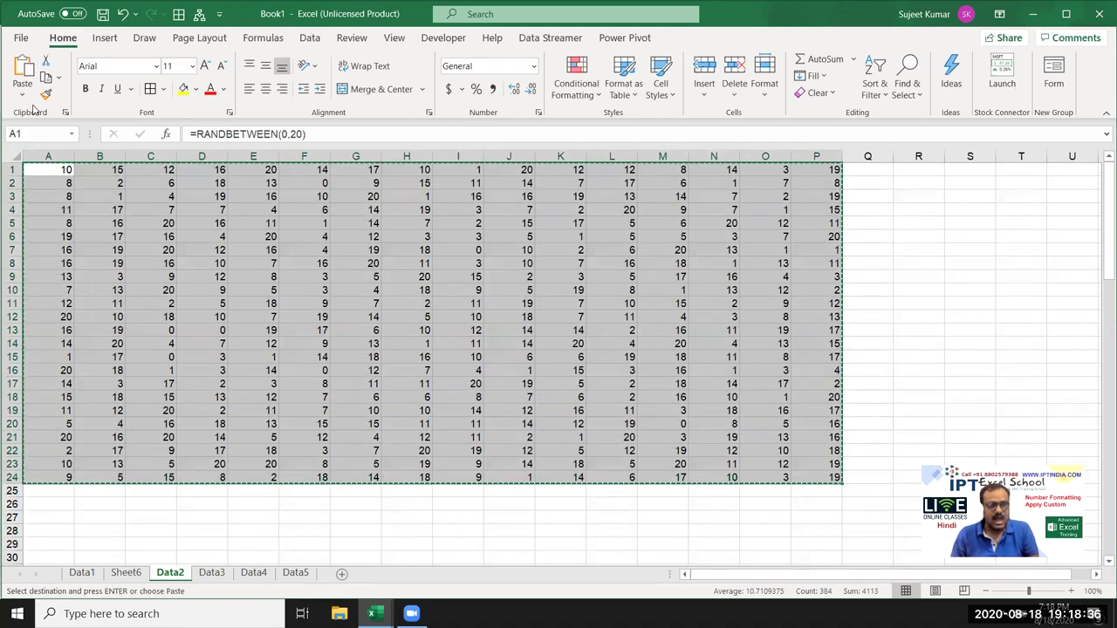
click(24, 95)
click(24, 204)
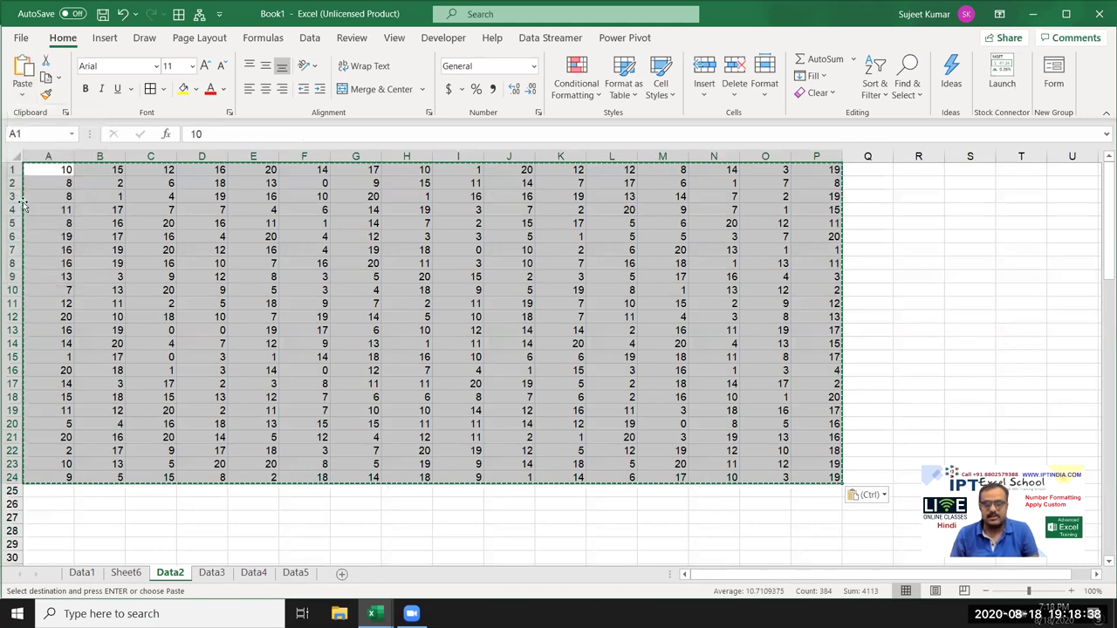
key(Escape)
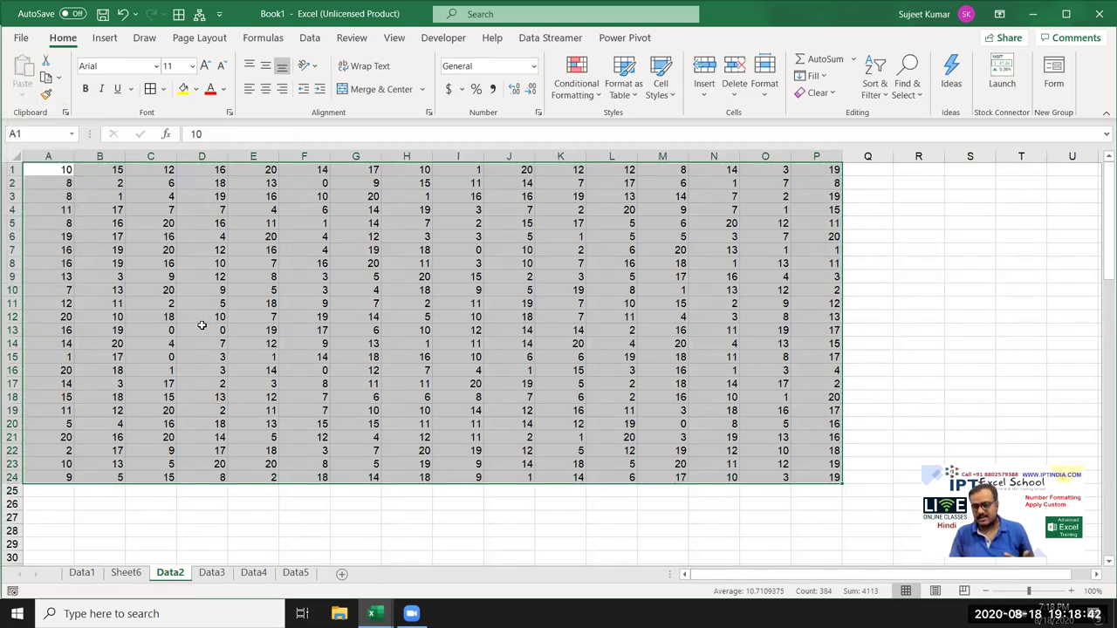
Format A1:P24 as Accounting with no symbol and 0 decimal places
right_click(462, 307)
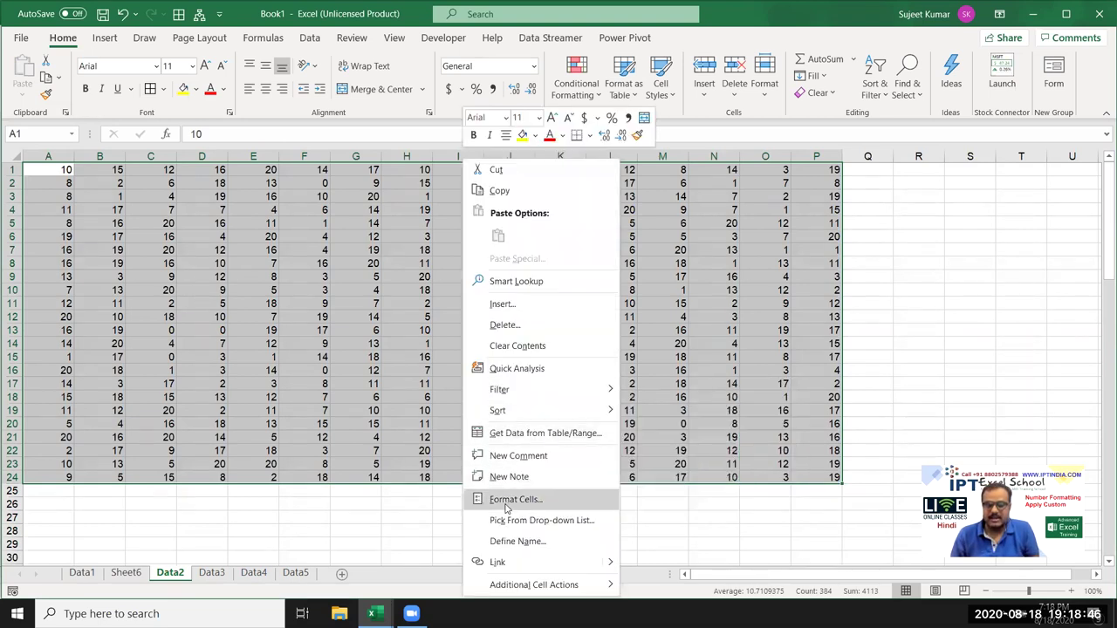
click(506, 502)
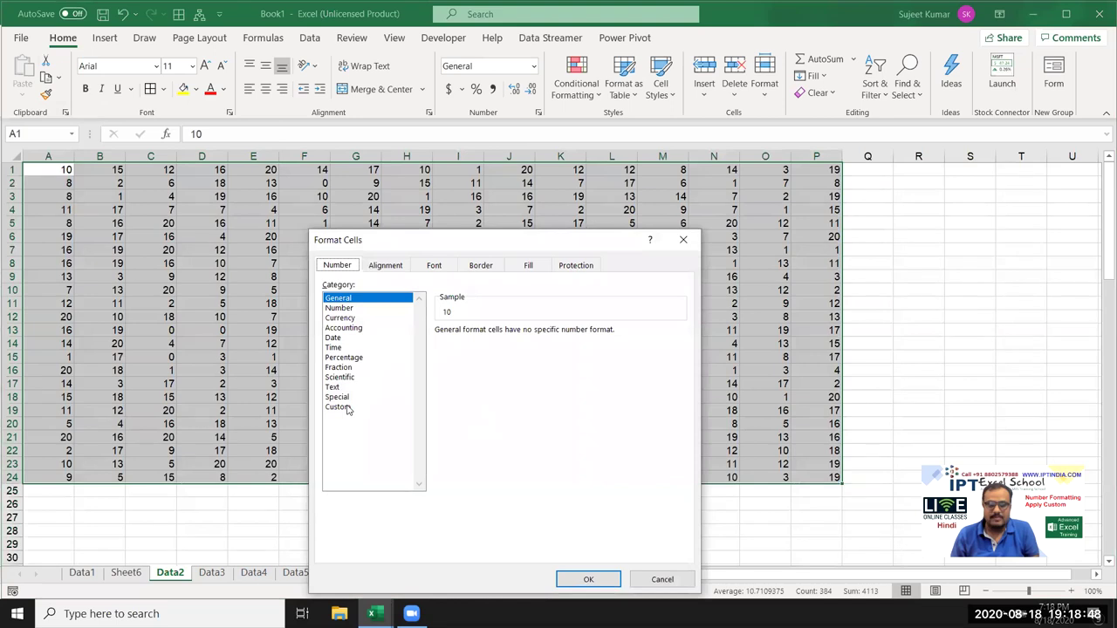
click(343, 308)
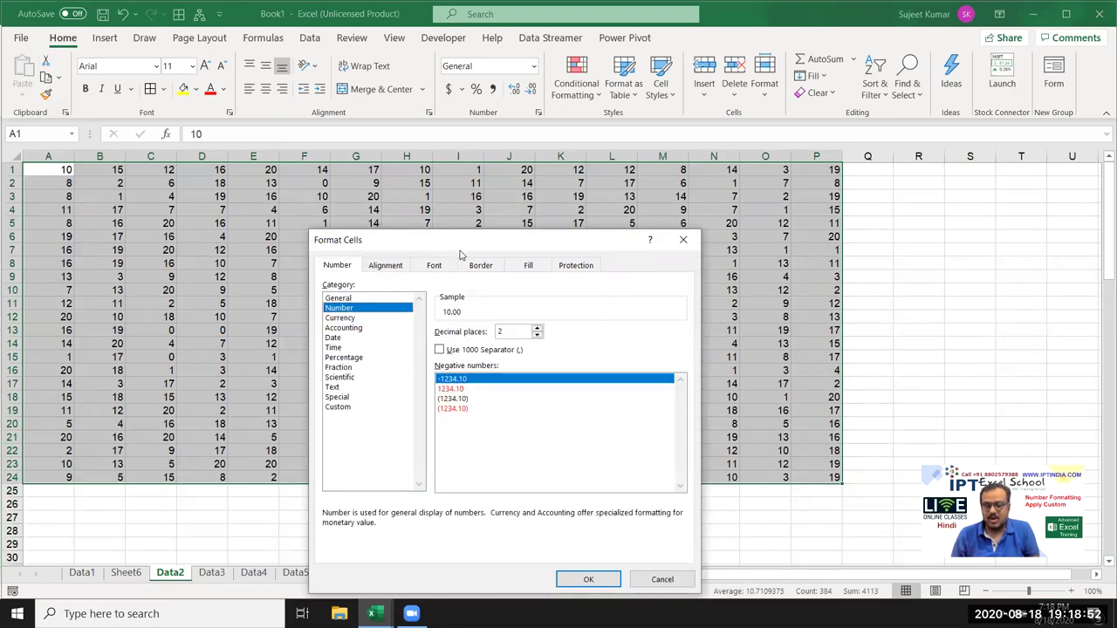
drag(460, 254, 638, 146)
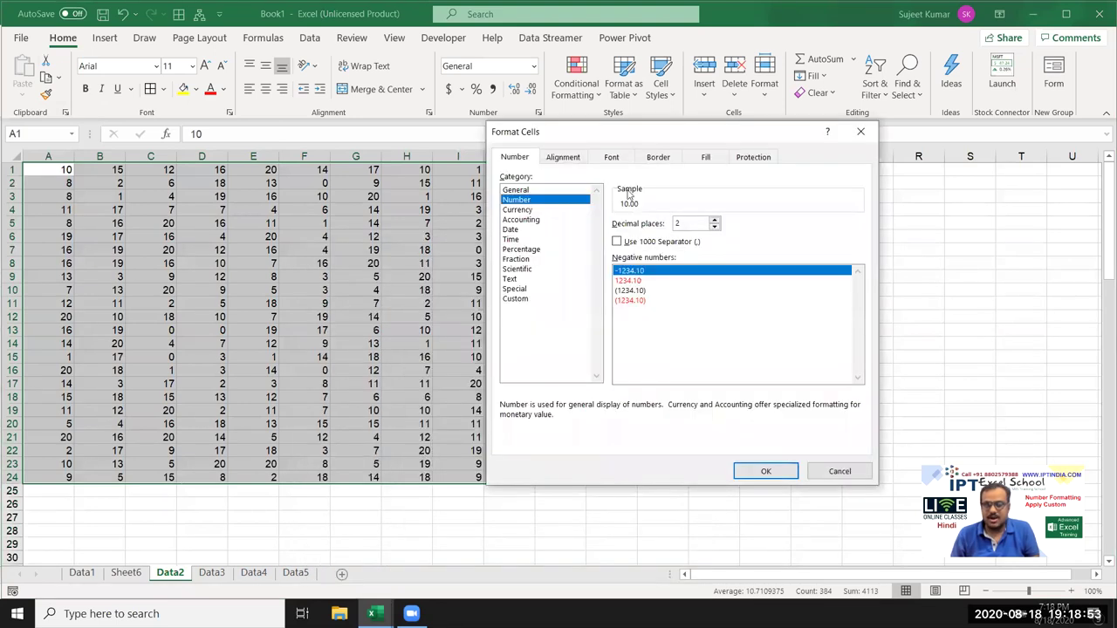
click(513, 220)
click(665, 244)
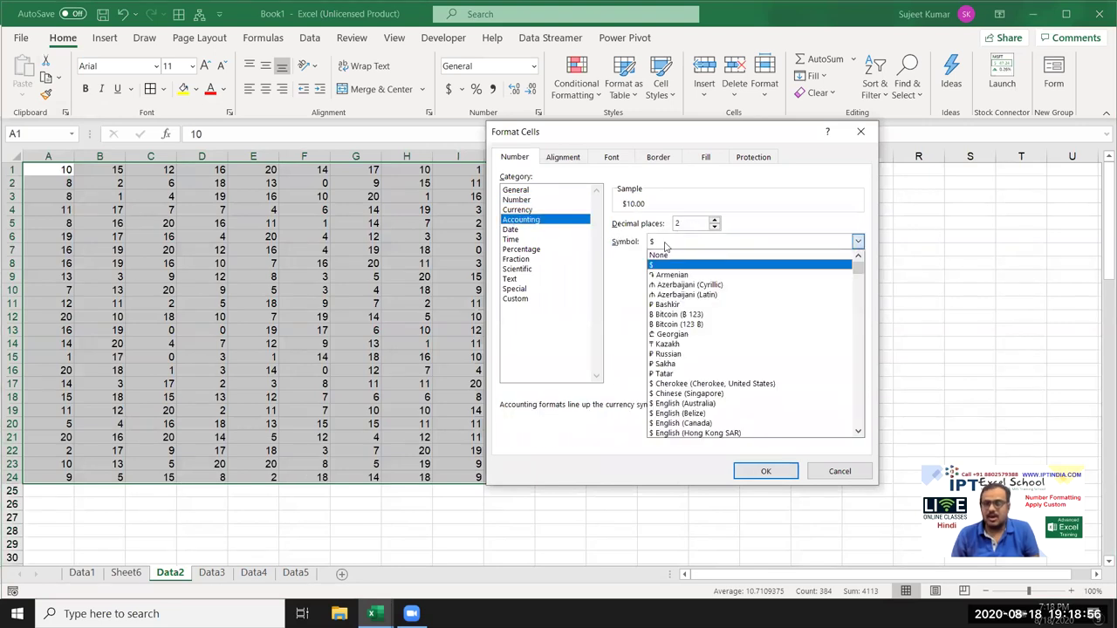
click(670, 256)
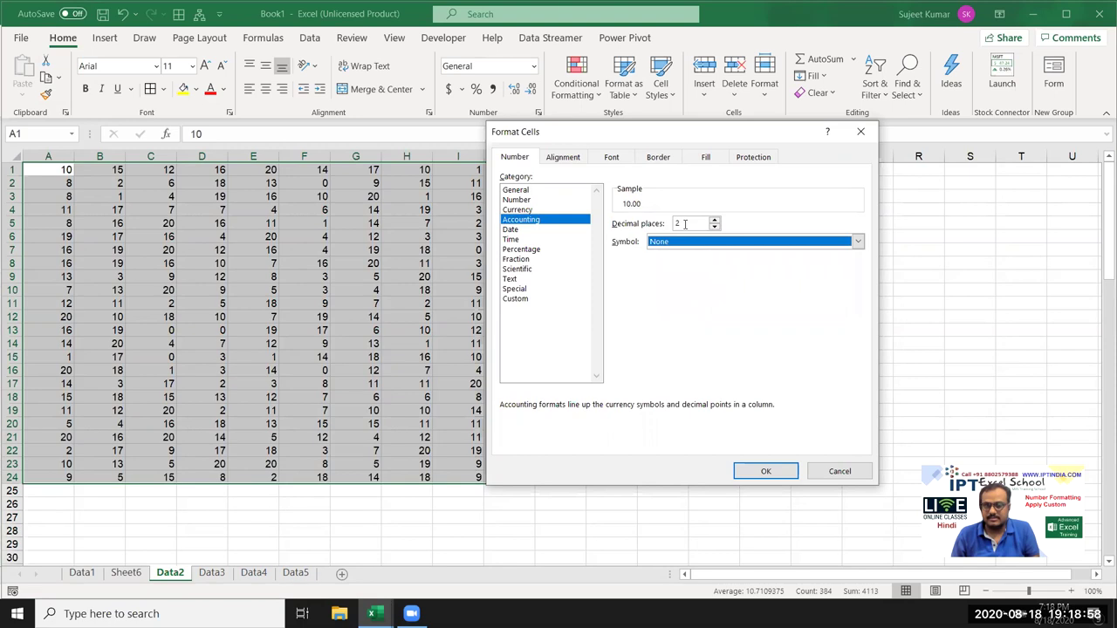
double_click(678, 223)
text(0)
click(757, 471)
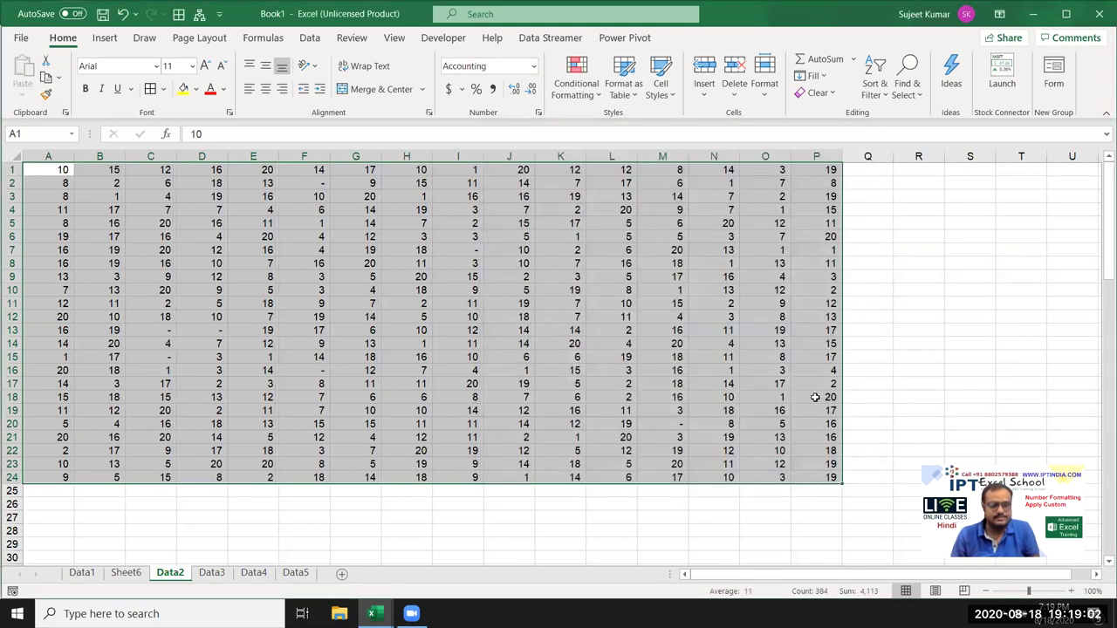
Confirm dash cells such as D13 and F16 hold 0, then open the Data3 sheet
drag(164, 356, 209, 330)
click(150, 330)
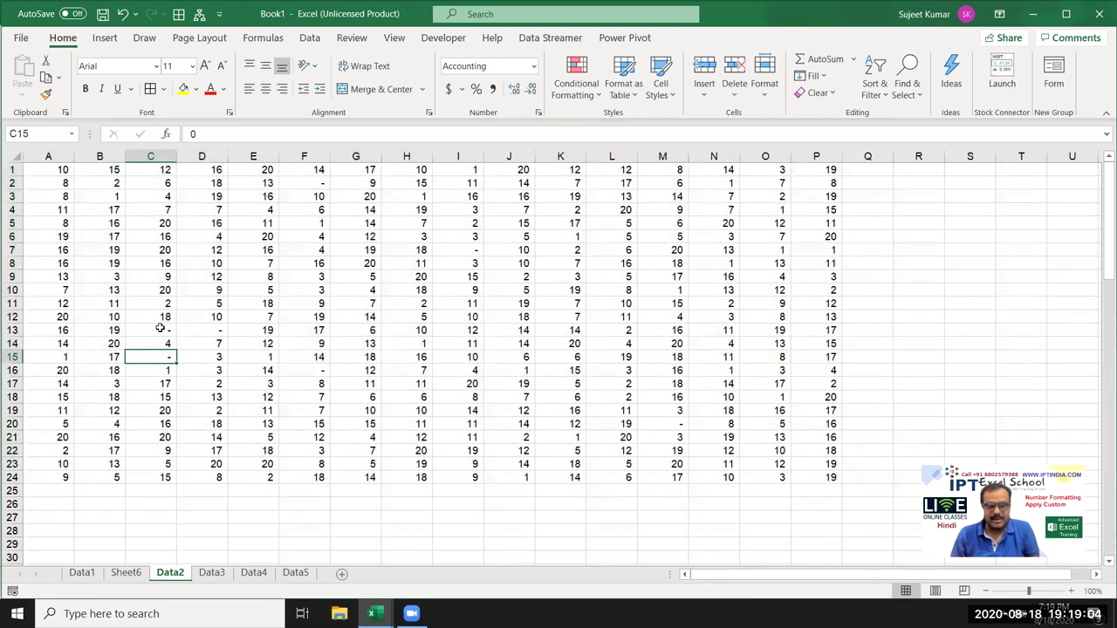
click(205, 330)
click(300, 371)
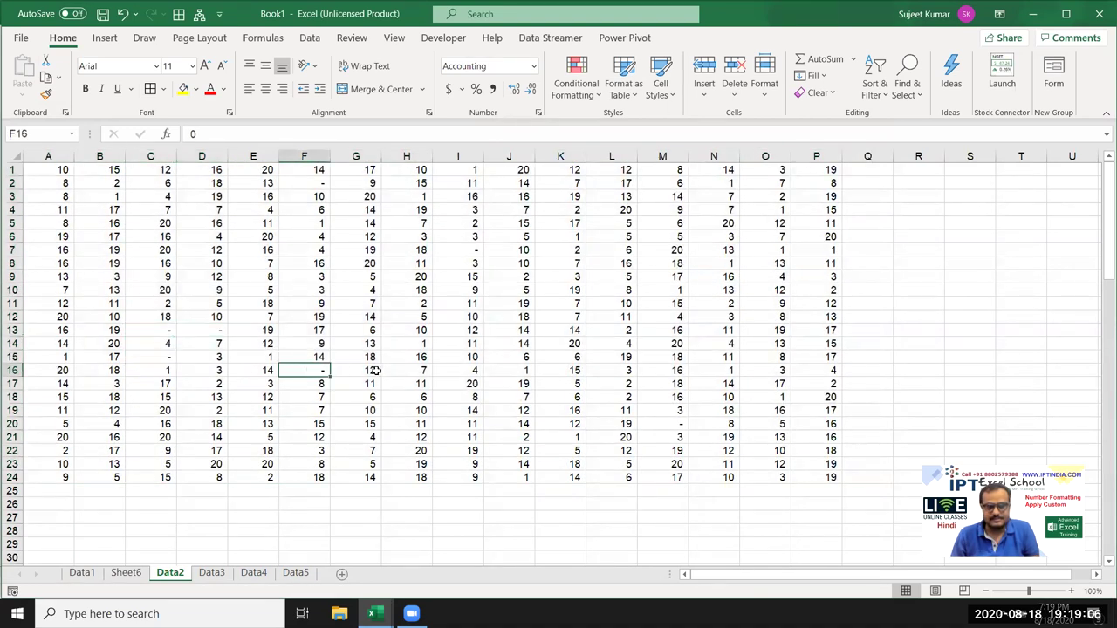
click(157, 356)
click(157, 329)
click(204, 330)
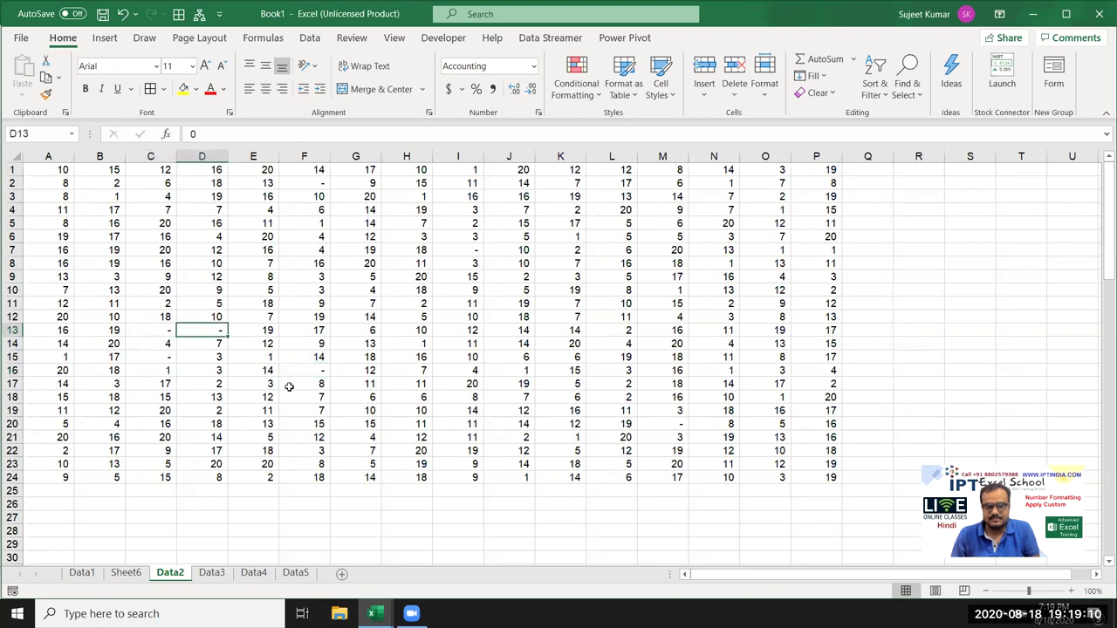
click(301, 371)
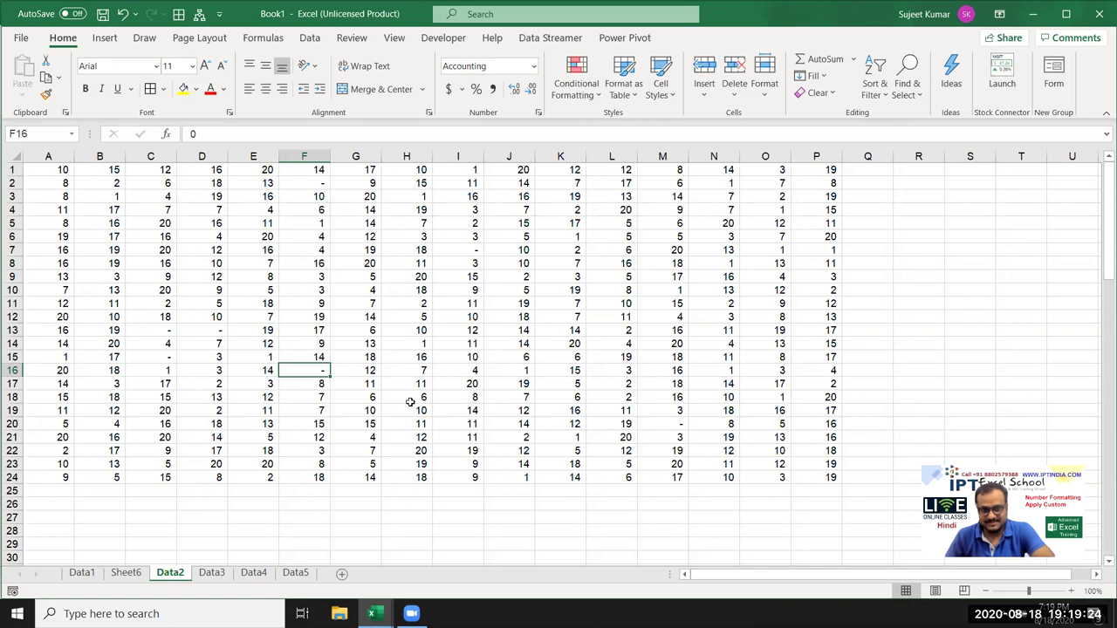
click(193, 134)
double_click(193, 134)
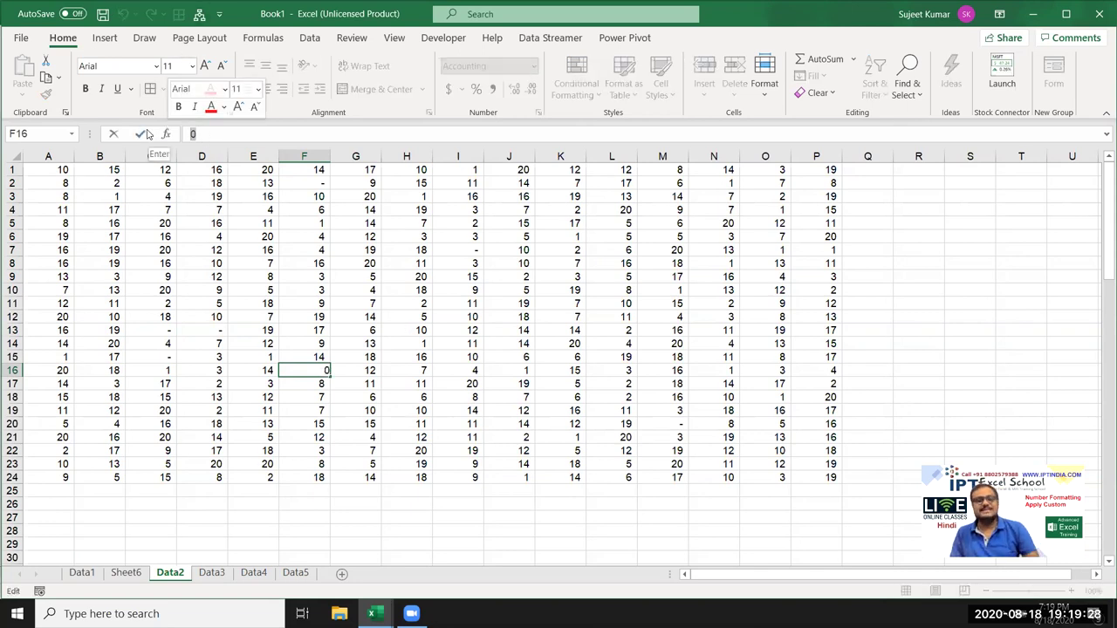
click(119, 133)
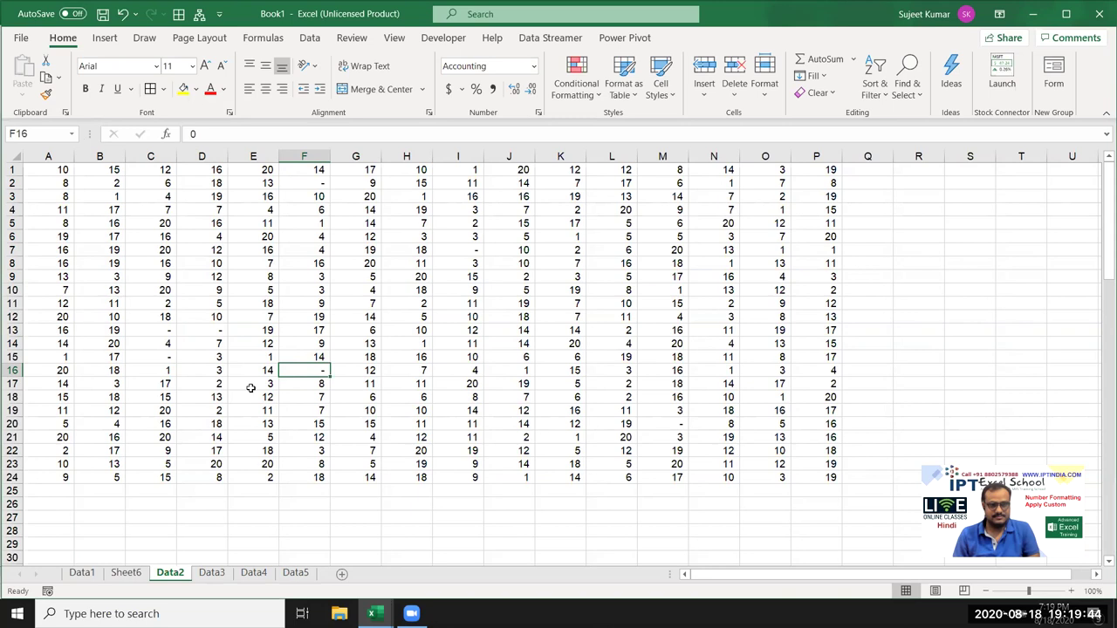
mouse_move(61, 169)
mouse_down()
mouse_move(673, 356)
mouse_move(834, 451)
mouse_move(834, 480)
mouse_up()
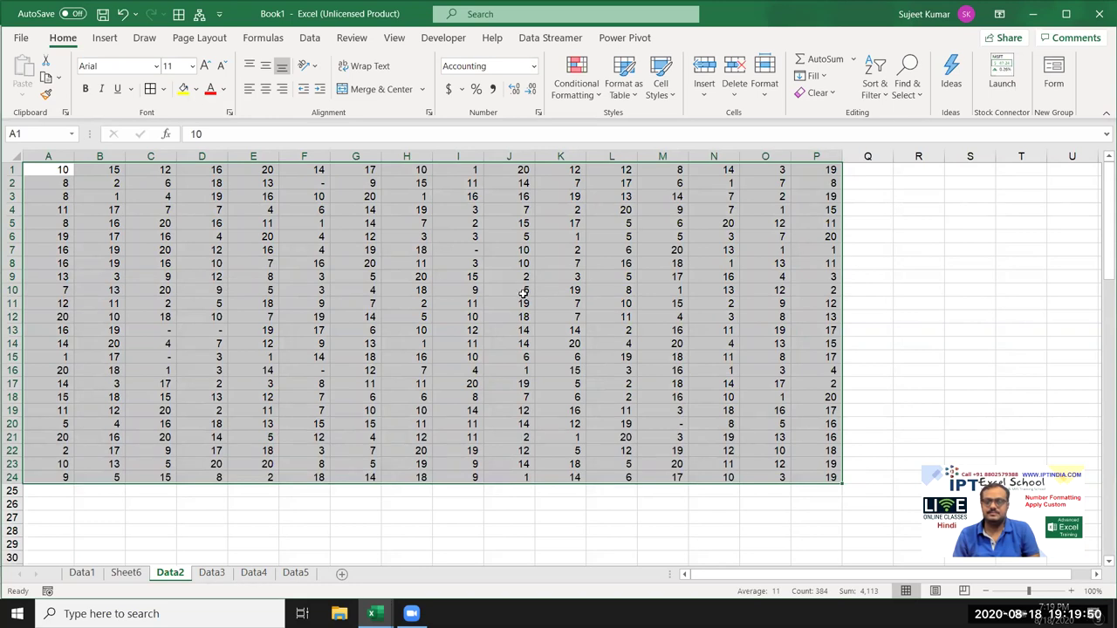
click(211, 573)
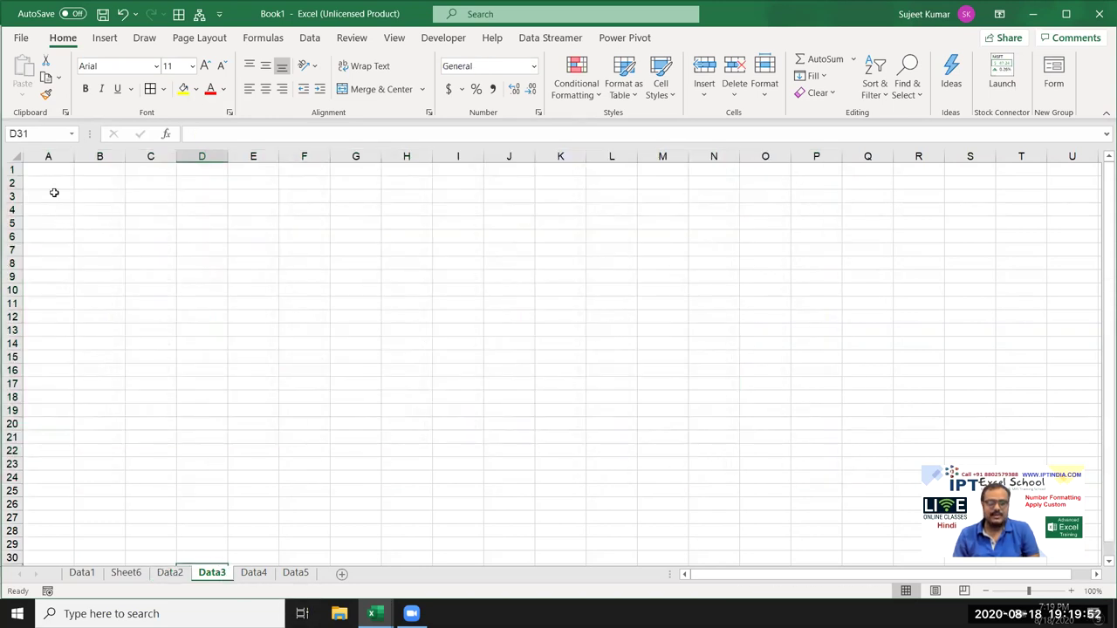
On Sheet6, enter the date 1/17 in C4
click(124, 574)
key(Down)
key(Down)
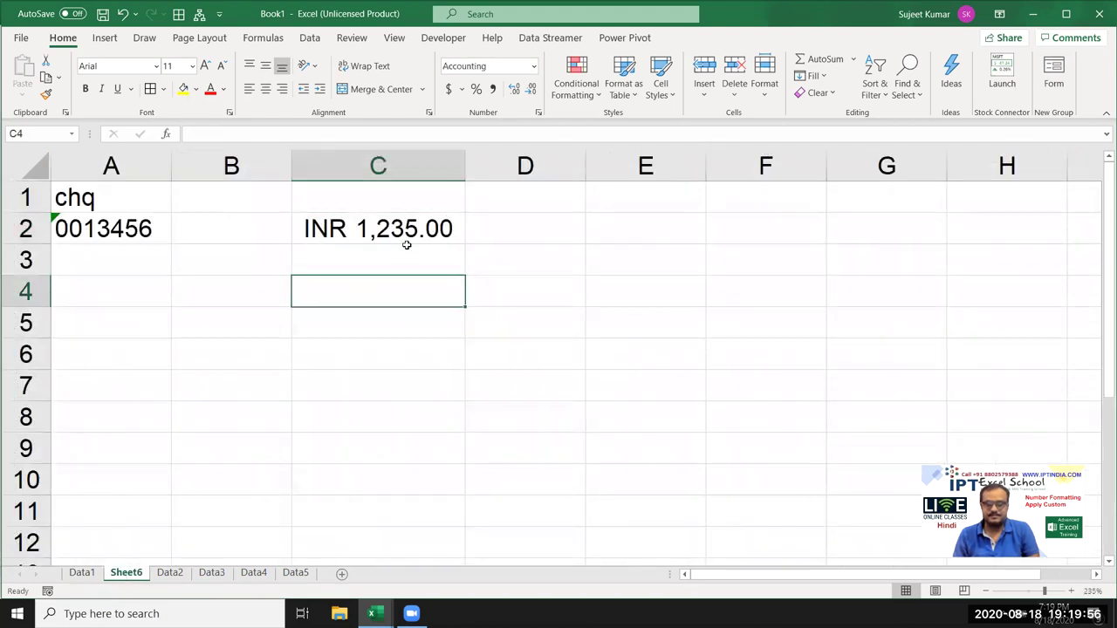
click(538, 112)
click(524, 253)
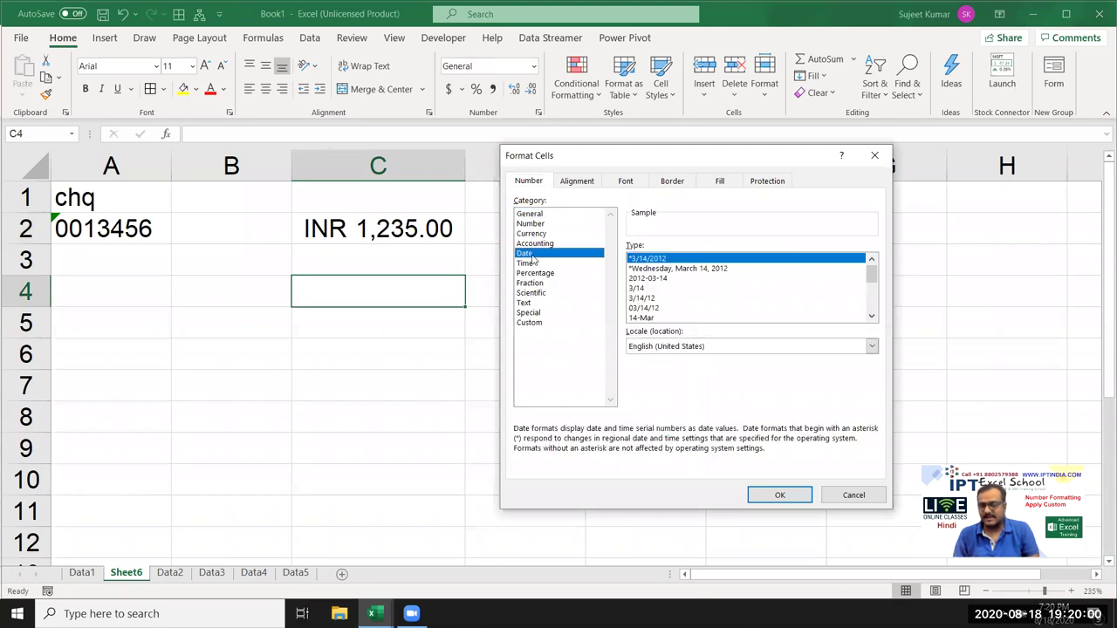
key(Escape)
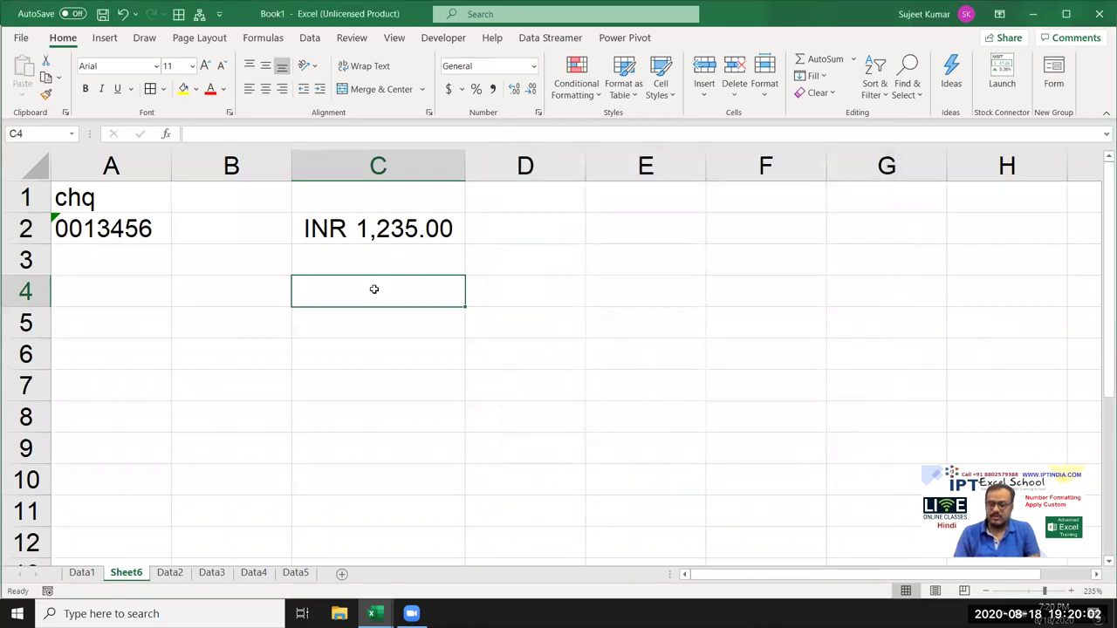
text(181)
key(BackSpace)
text(/1)
key(Return)
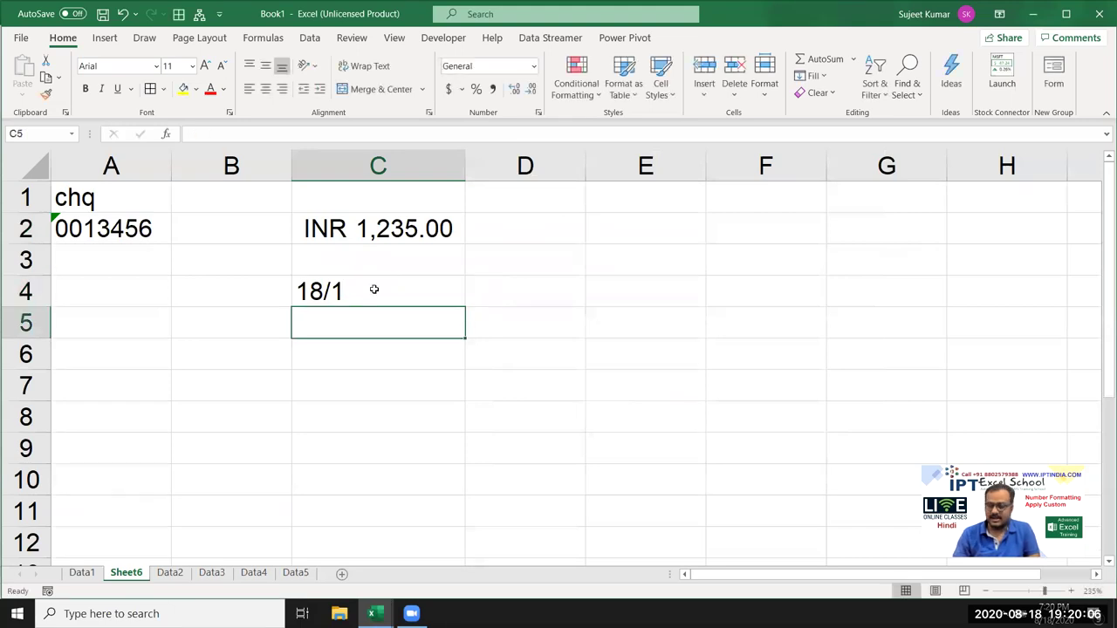
click(373, 288)
text(1/174)
key(BackSpace)
key(Return)
click(356, 295)
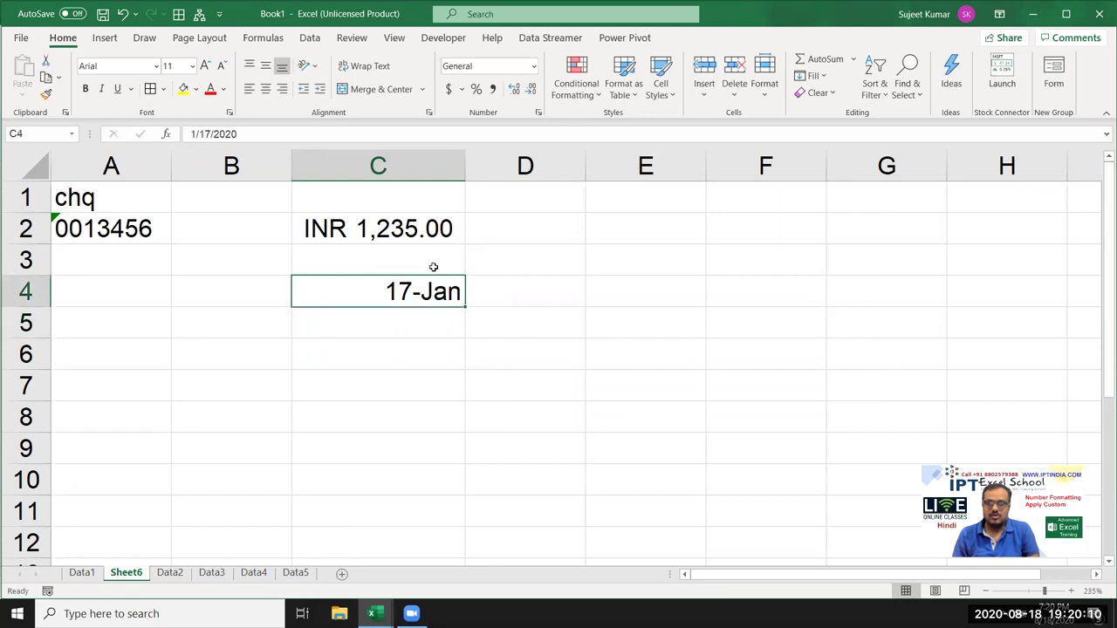
Give C4 a Hindi-locale date-time format, showing १७/१/२०२० १२:०० पूर्वाह्न
click(538, 112)
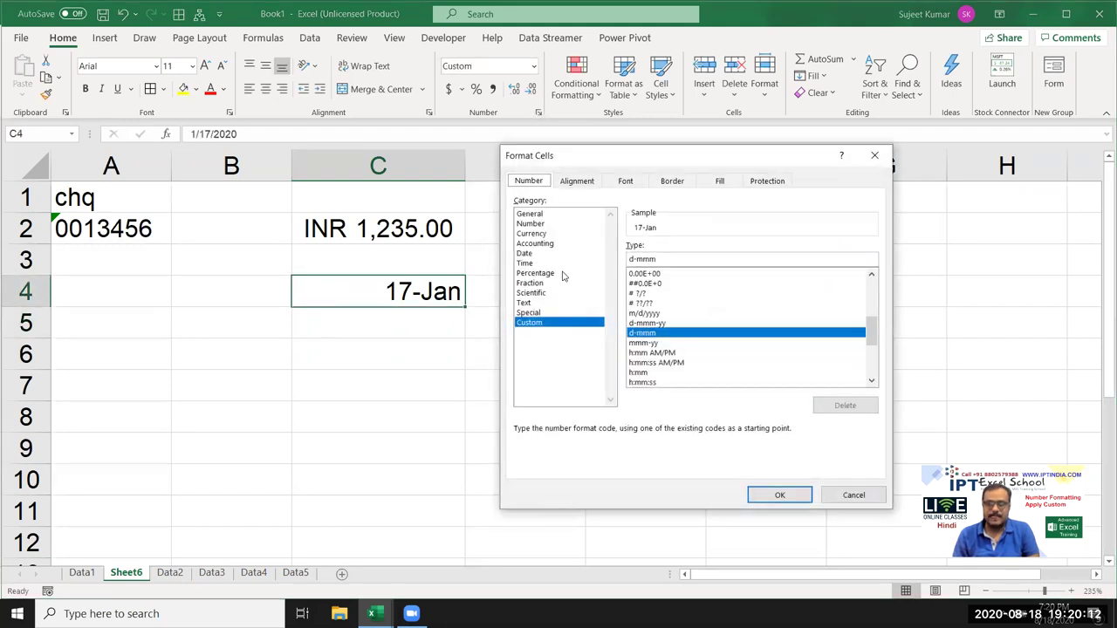
click(541, 253)
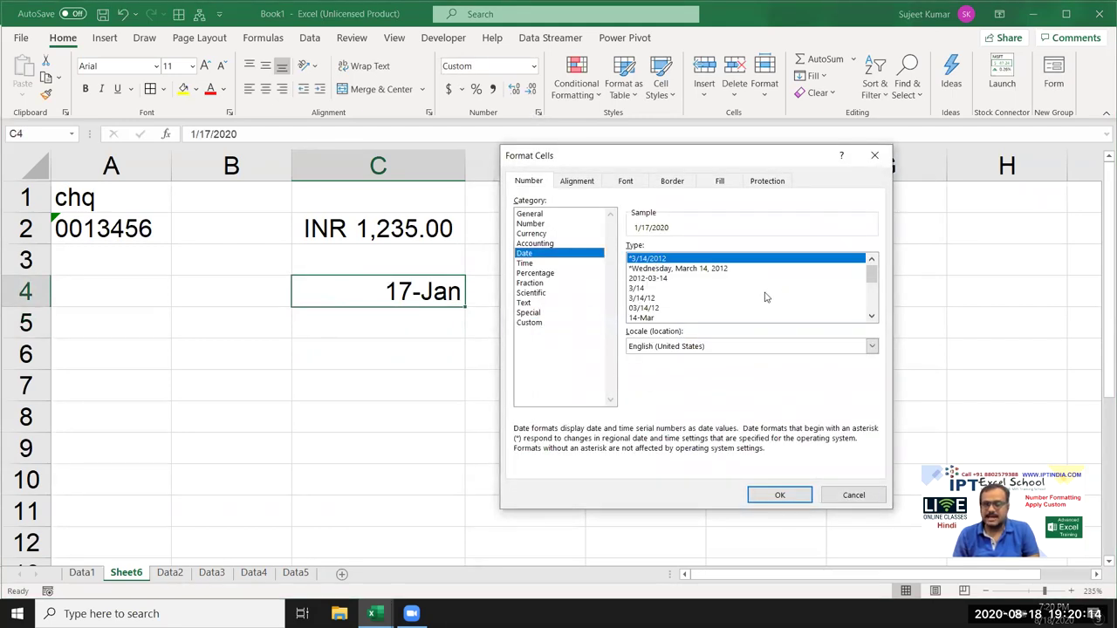
mouse_move(871, 272)
mouse_down()
mouse_move(879, 314)
mouse_move(887, 255)
mouse_up()
click(780, 349)
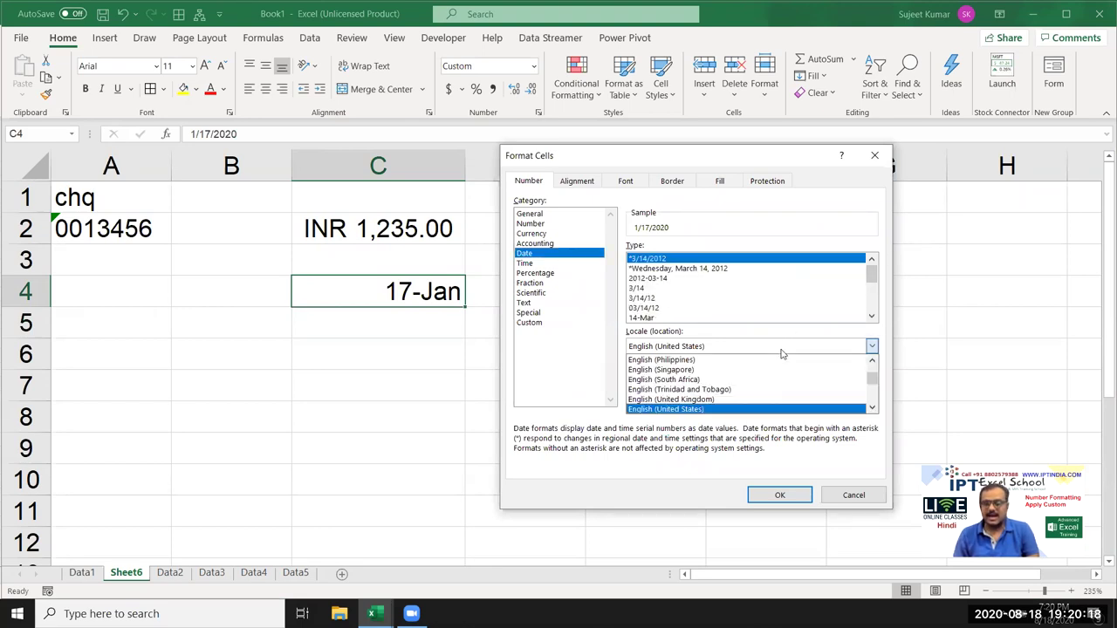
scroll(781, 366, up, 3)
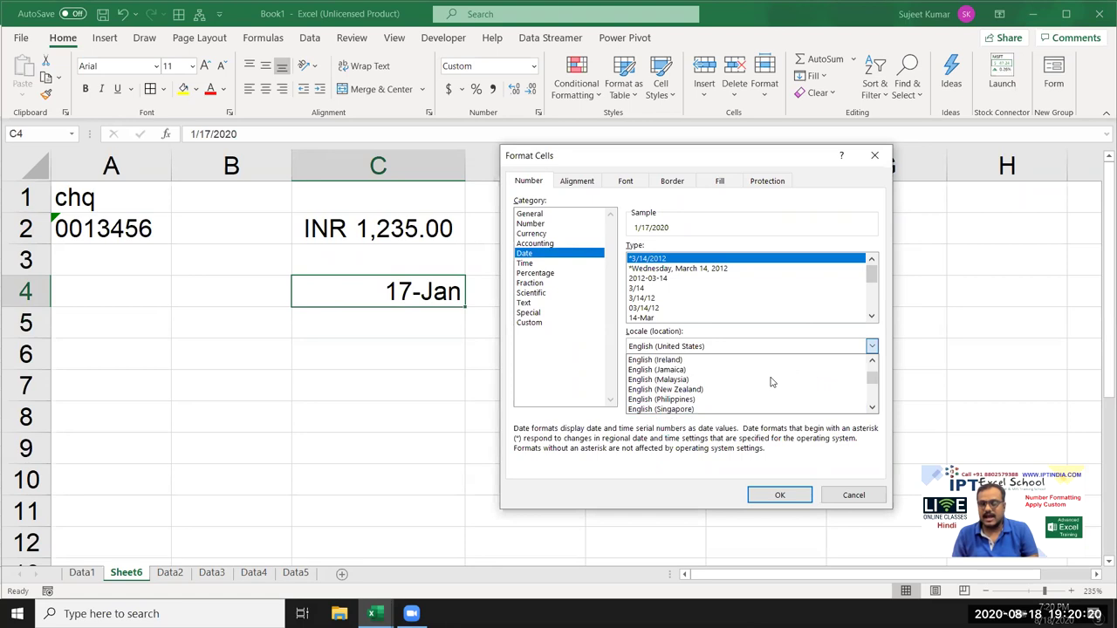
scroll(769, 382, up, 2)
scroll(770, 382, up, 2)
scroll(765, 385, up, 1)
scroll(764, 389, up, 1)
scroll(760, 390, down, 5)
scroll(757, 401, down, 5)
scroll(754, 410, down, 5)
scroll(752, 419, down, 5)
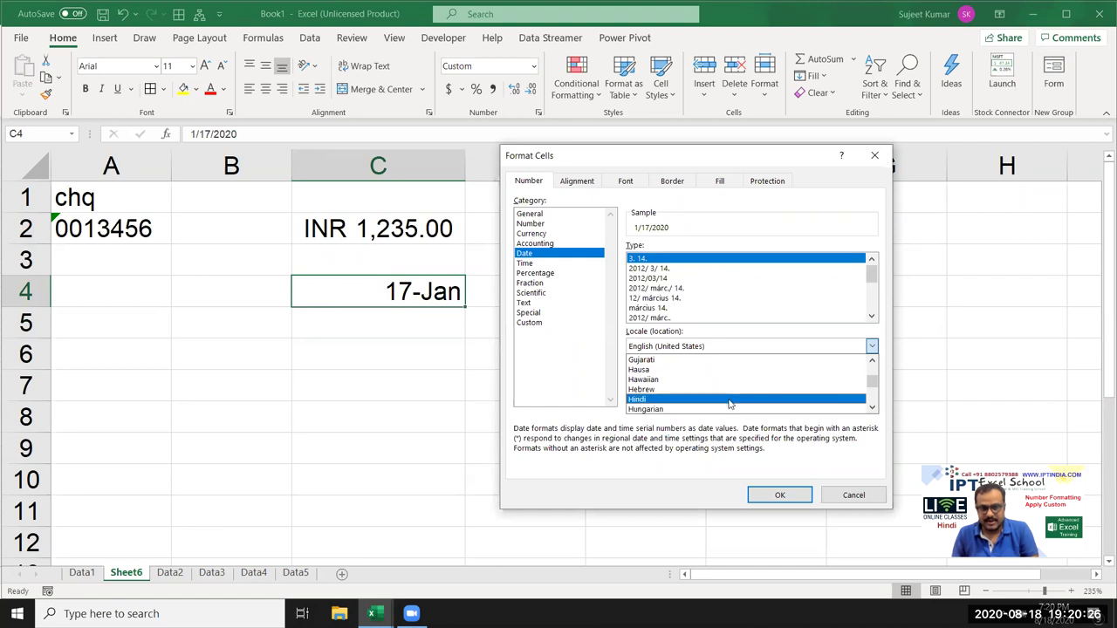
click(731, 400)
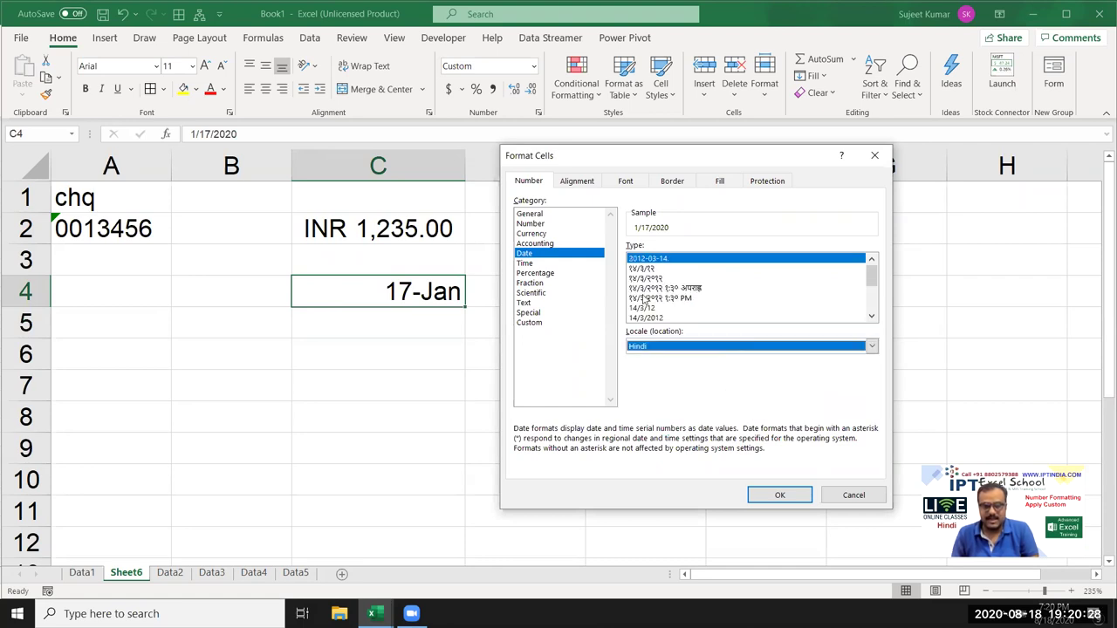
click(644, 288)
click(779, 495)
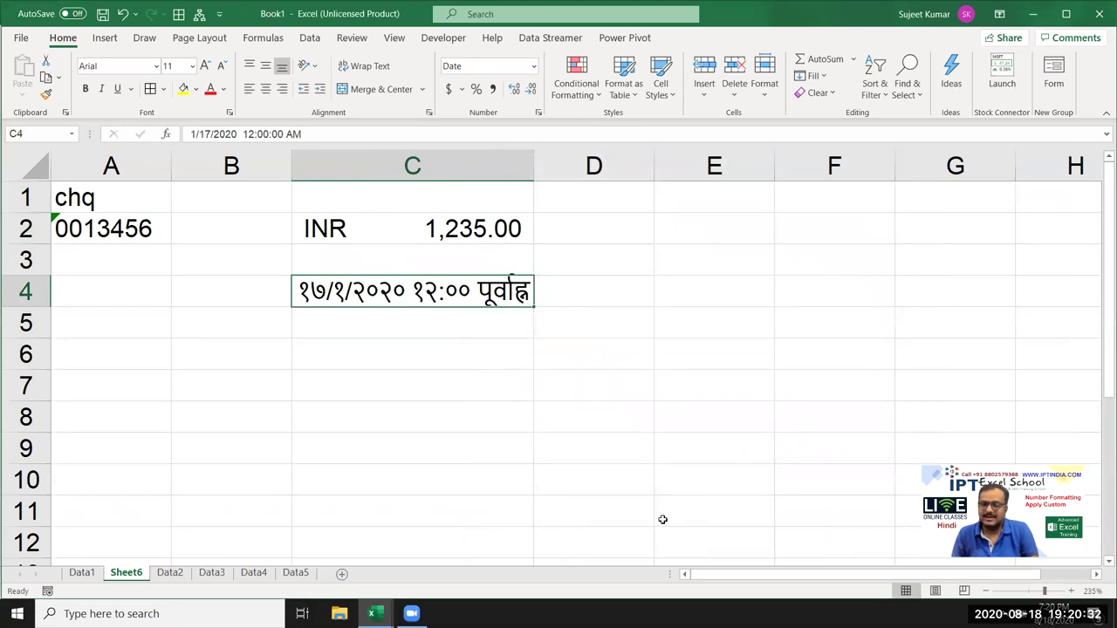
click(392, 323)
Enter the time 20:30 in C6
click(396, 355)
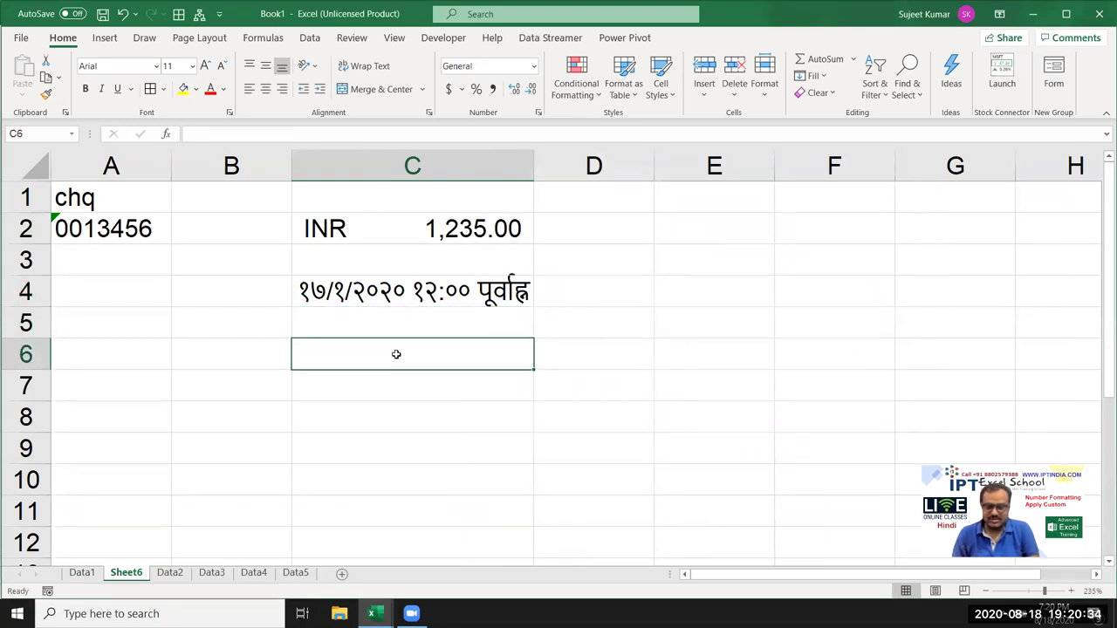
text(20:30)
click(498, 489)
click(502, 354)
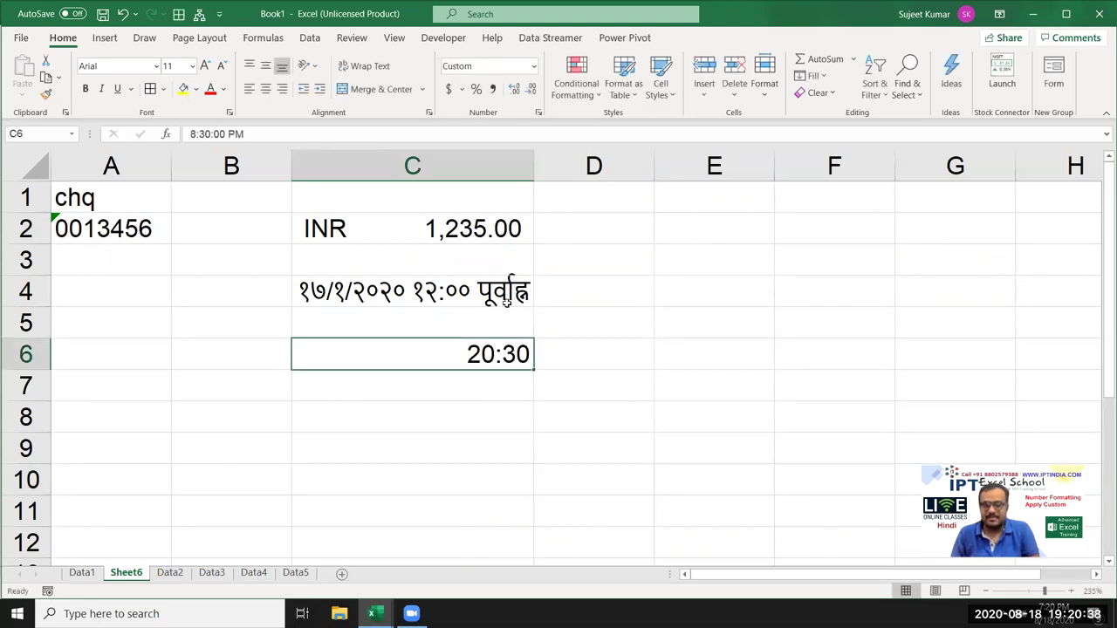
Format C6 with the English (United States) 13:30:55 time type so it reads 20:30:00
click(538, 112)
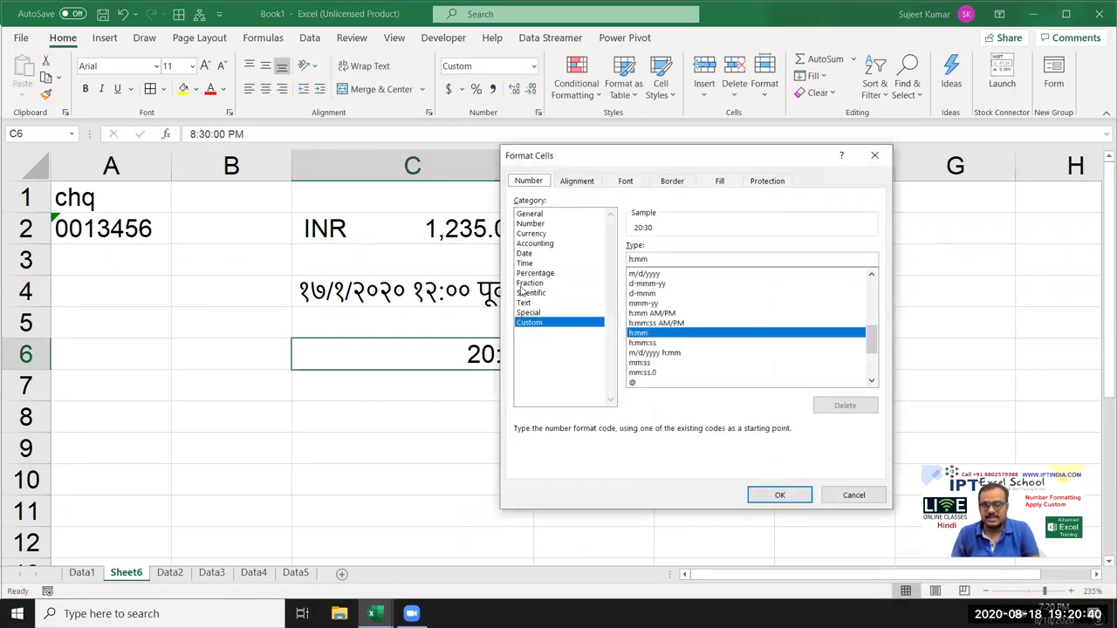
click(525, 263)
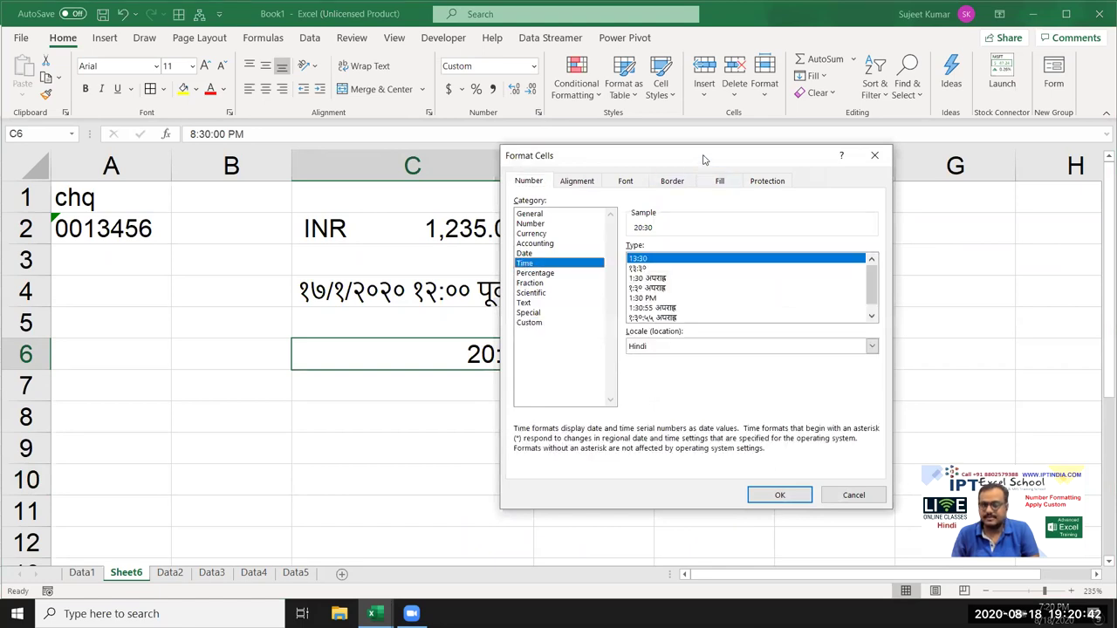
drag(705, 157, 882, 135)
click(837, 324)
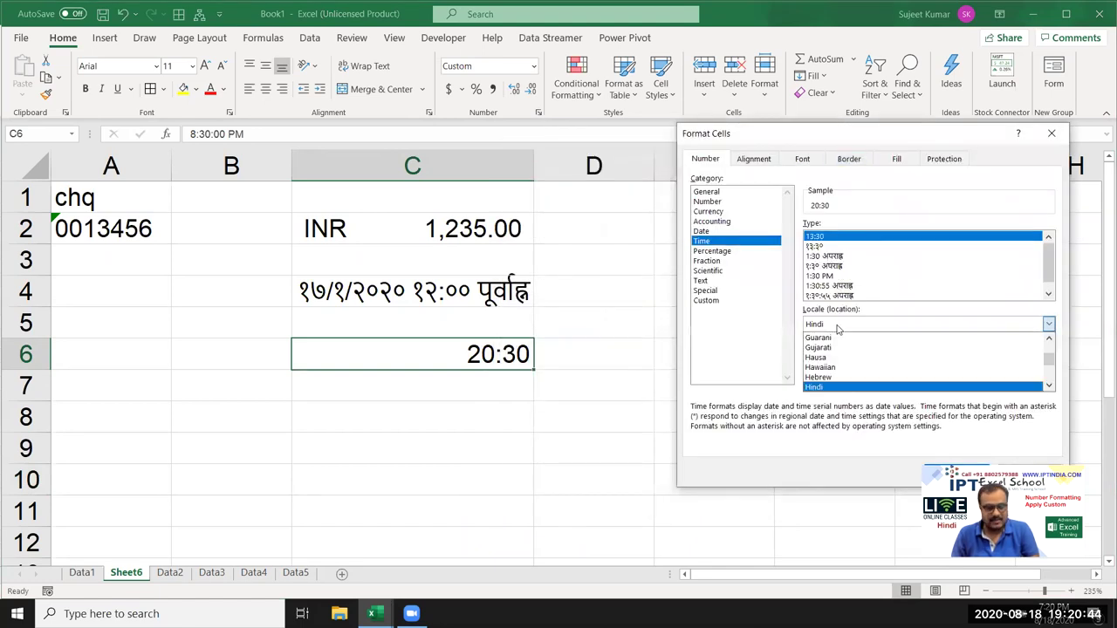
key(u)
key(u)
key(u)
key(u)
key(Down)
key(Down)
key(Down)
key(Down)
key(Down)
key(Down)
key(Down)
key(Down)
key(Down)
key(Down)
key(Down)
key(Down)
key(Down)
key(Down)
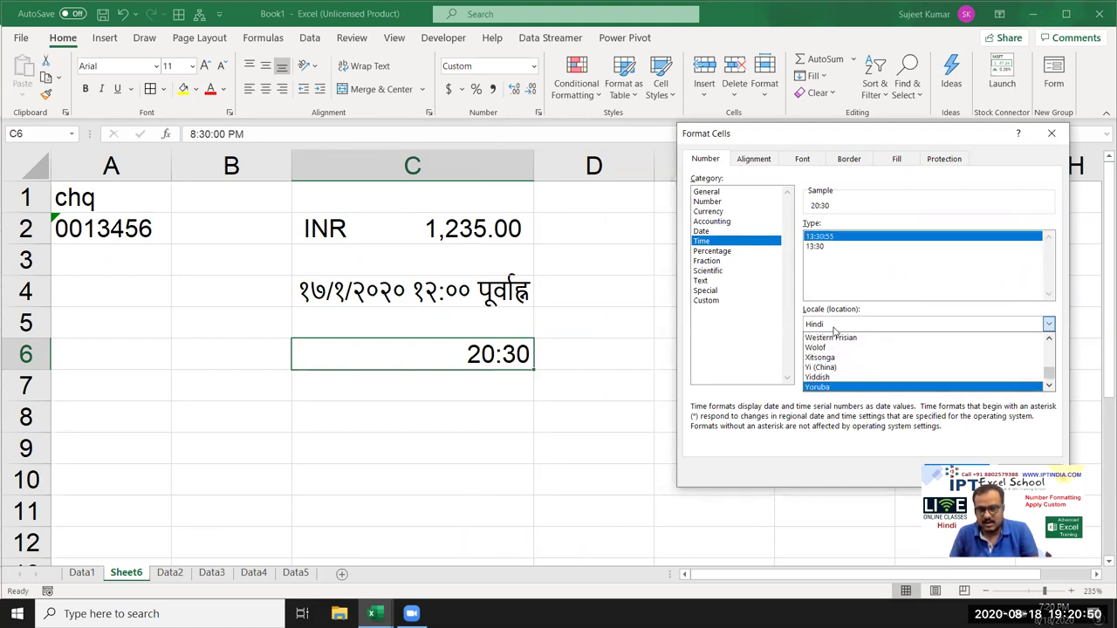
key(Home)
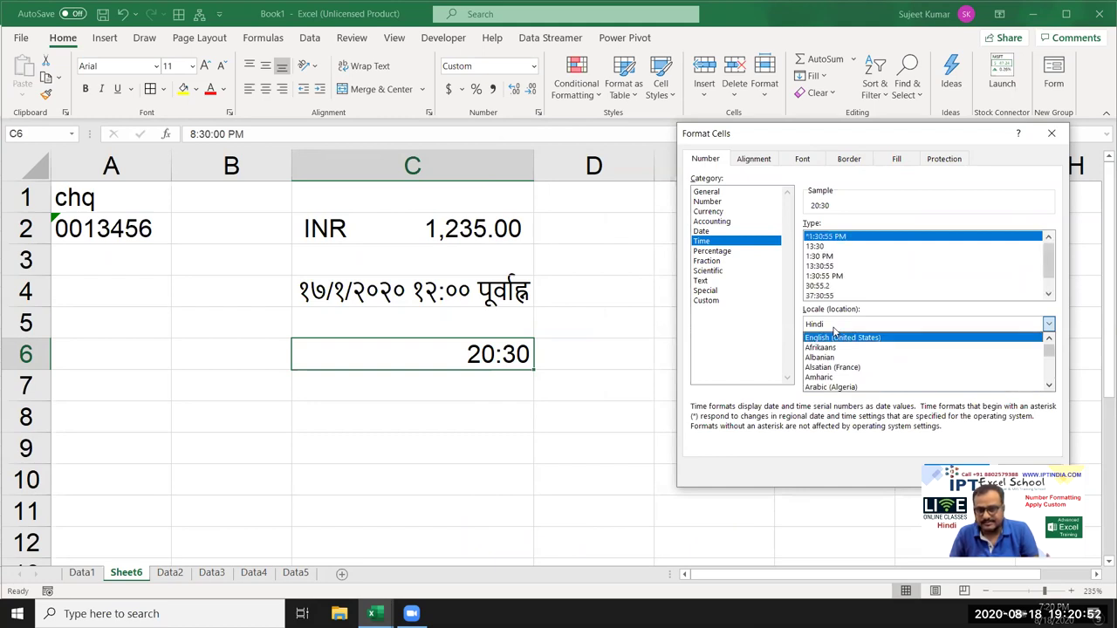
click(845, 339)
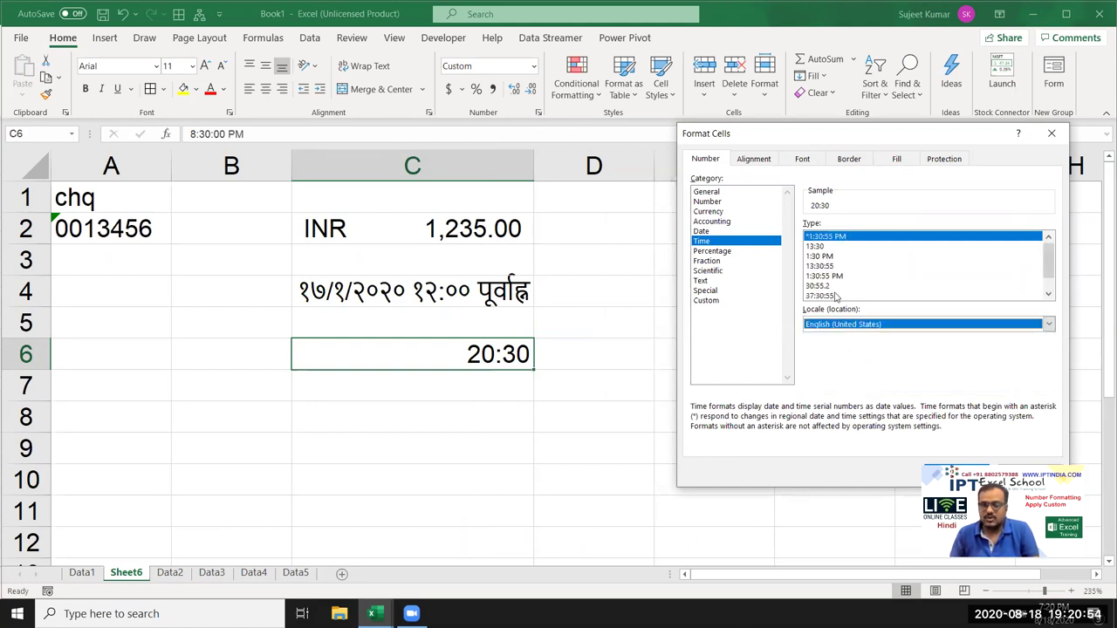
click(826, 265)
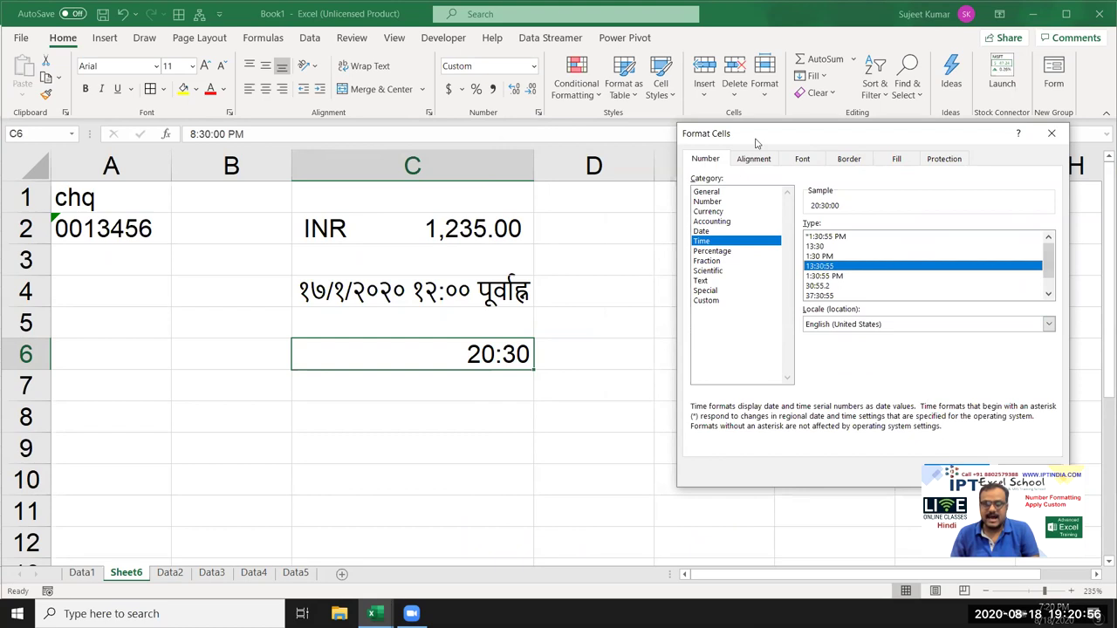
click(862, 443)
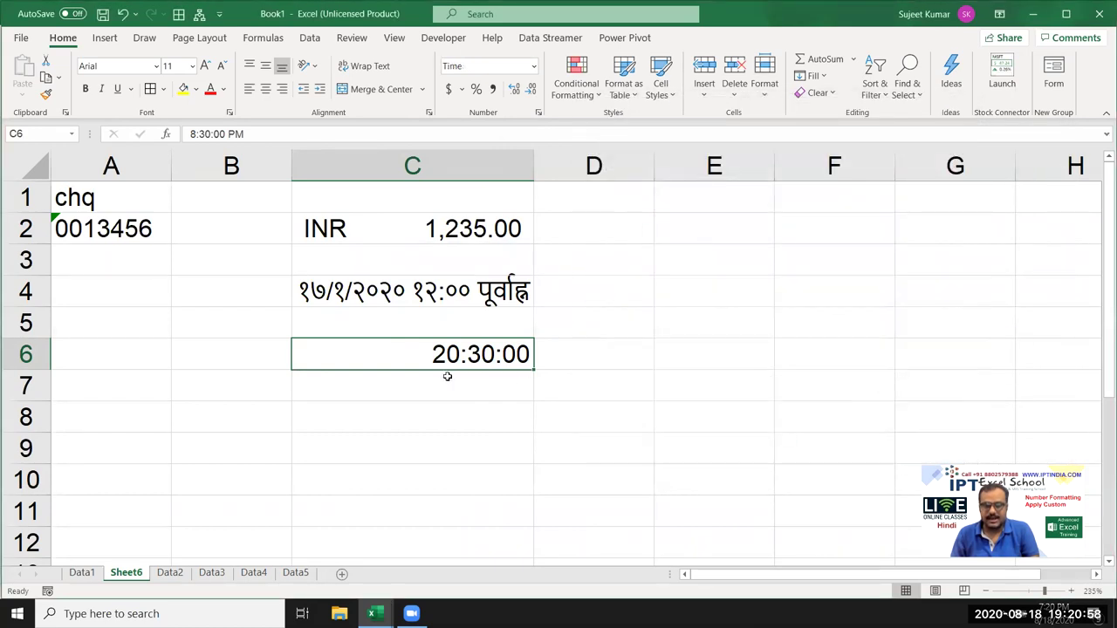
click(380, 381)
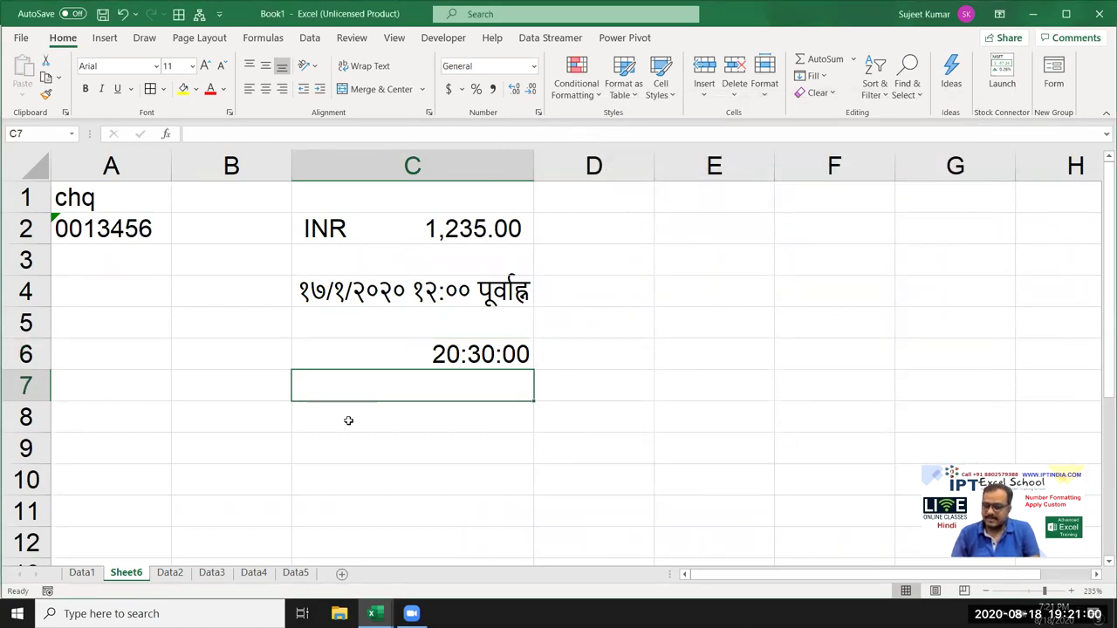
Enter the duration 54:20:33 in C7, correcting the stray quote mark
text(54:20"33)
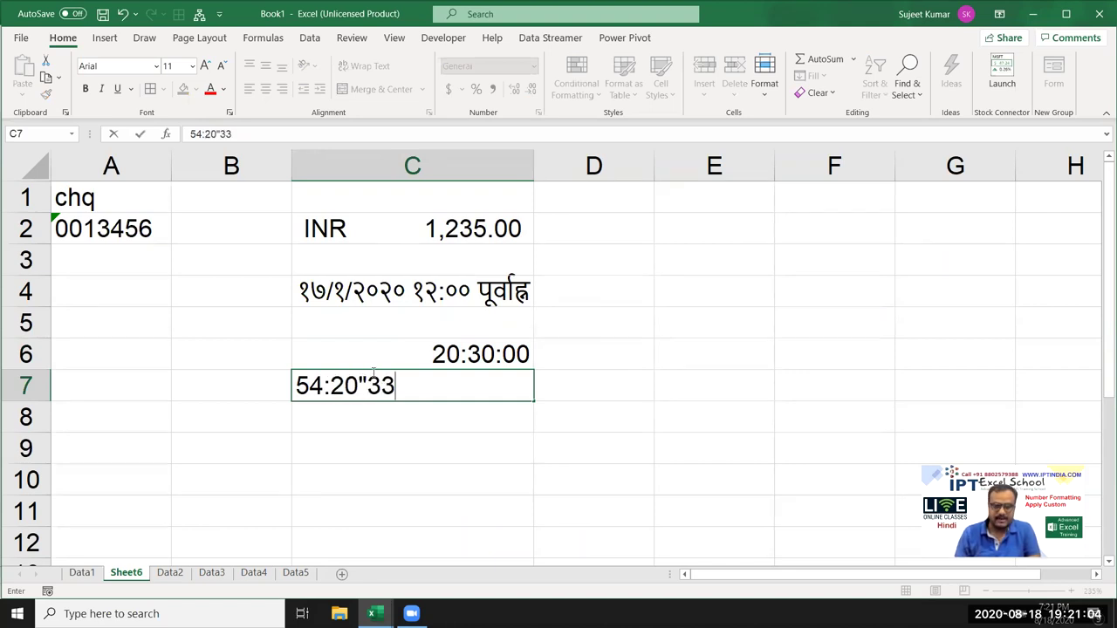
click(369, 385)
key(BackSpace)
text(:)
key(Return)
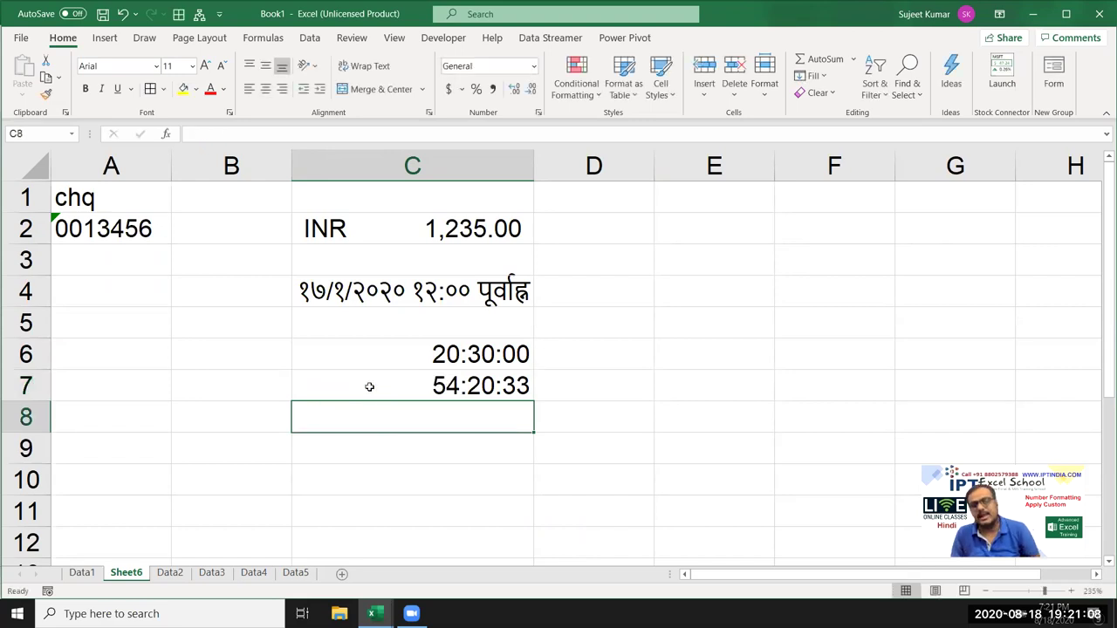
Try General, then the 13:30:55 and 1:30 PM time formats on C7
click(422, 386)
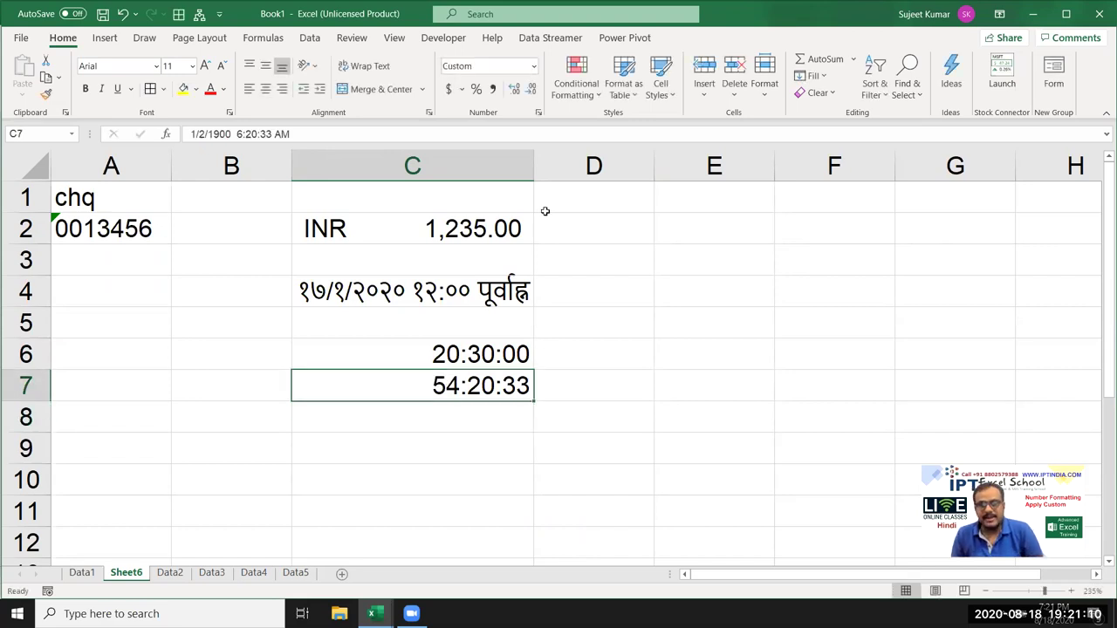
click(533, 66)
click(518, 88)
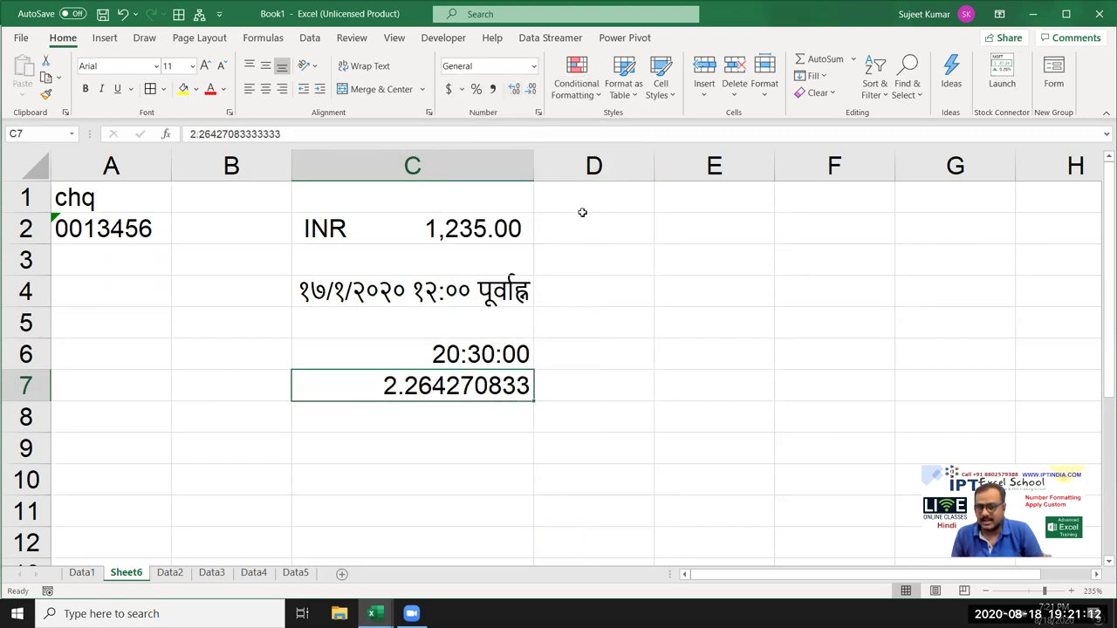
click(538, 112)
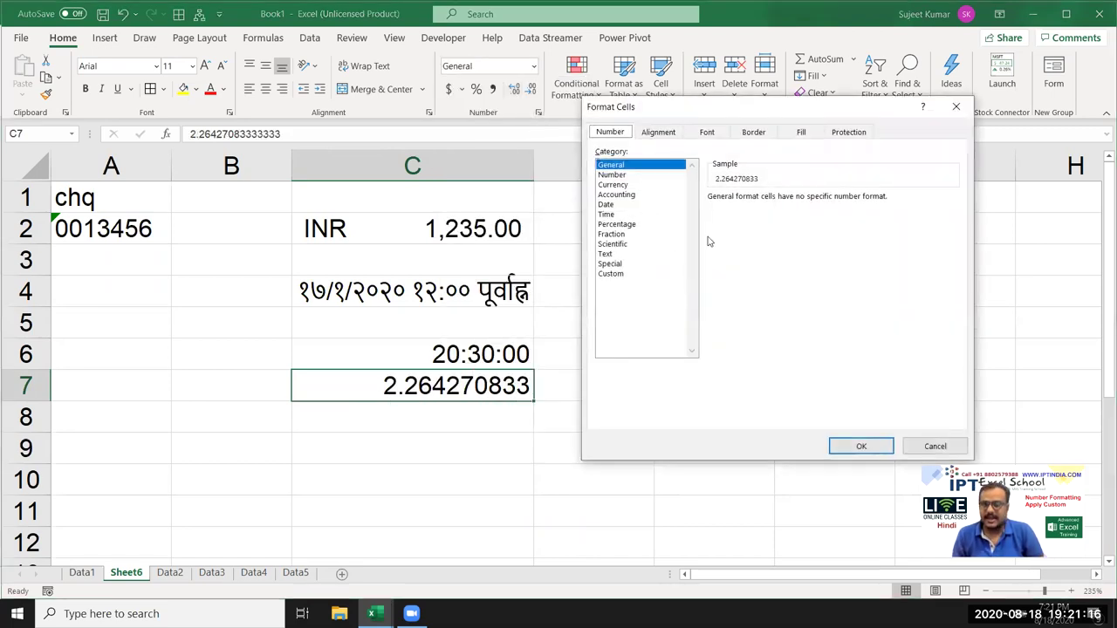
click(608, 215)
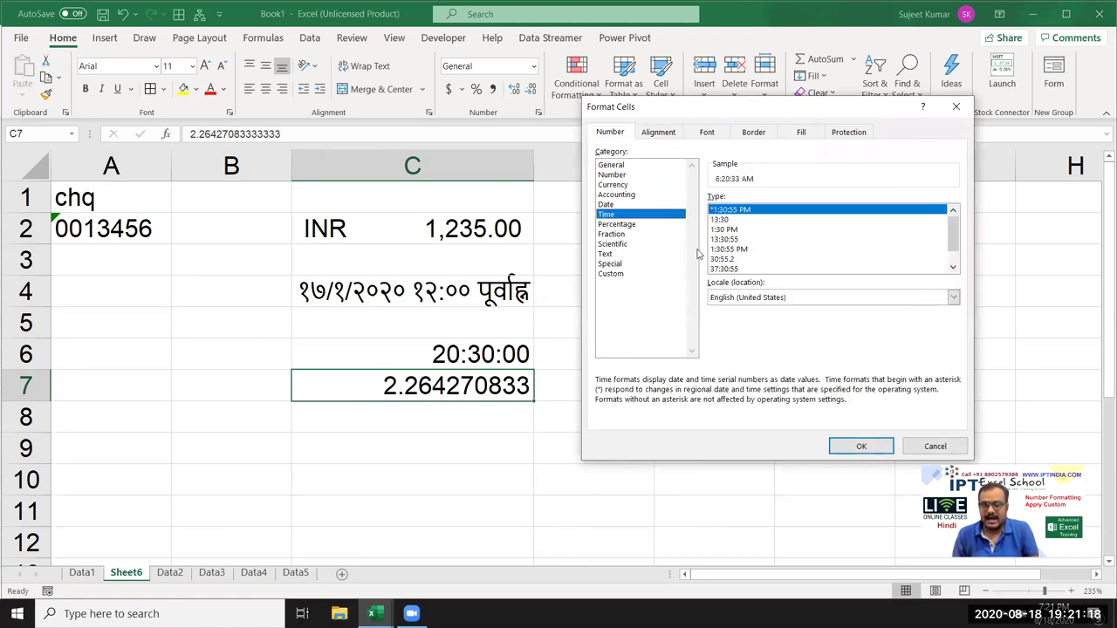
click(724, 239)
click(717, 228)
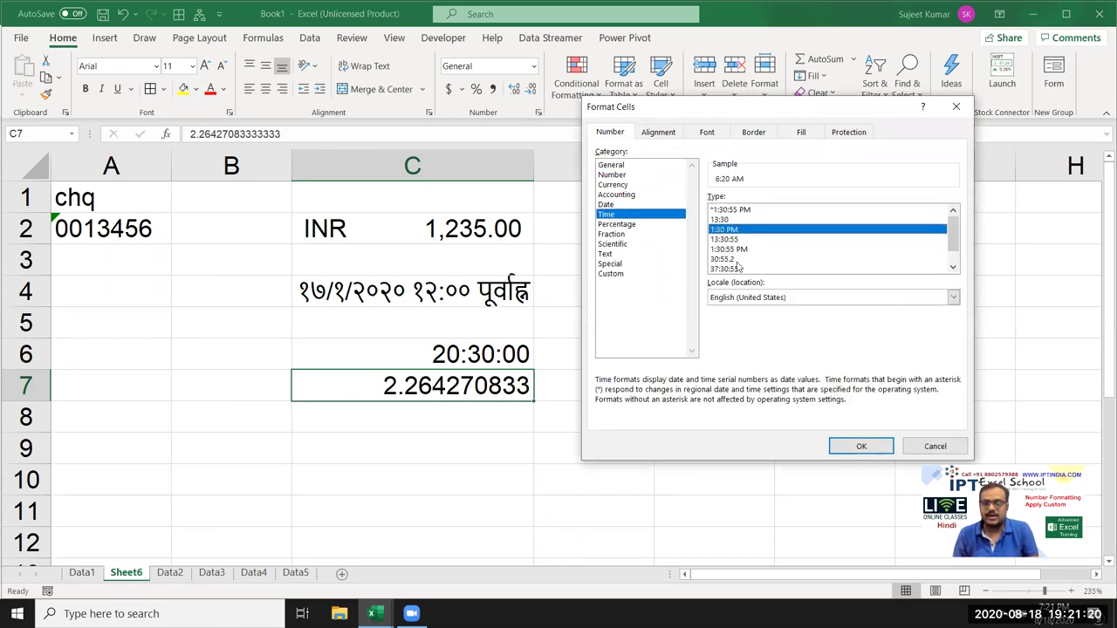
click(868, 445)
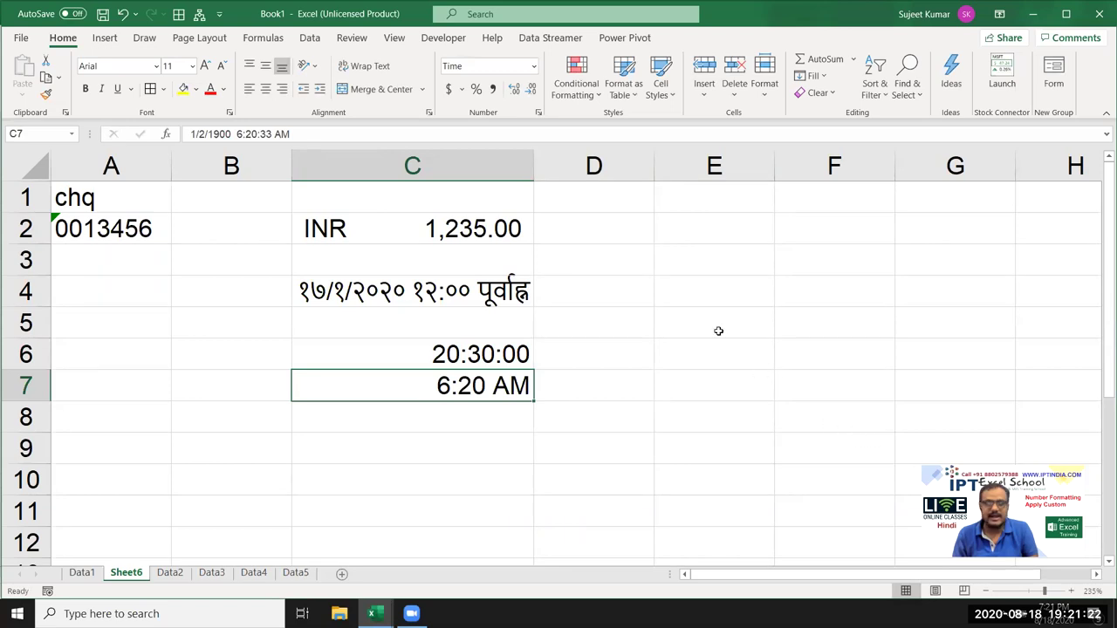
Apply the 37:30:55 elapsed-hours time format to C7
click(538, 111)
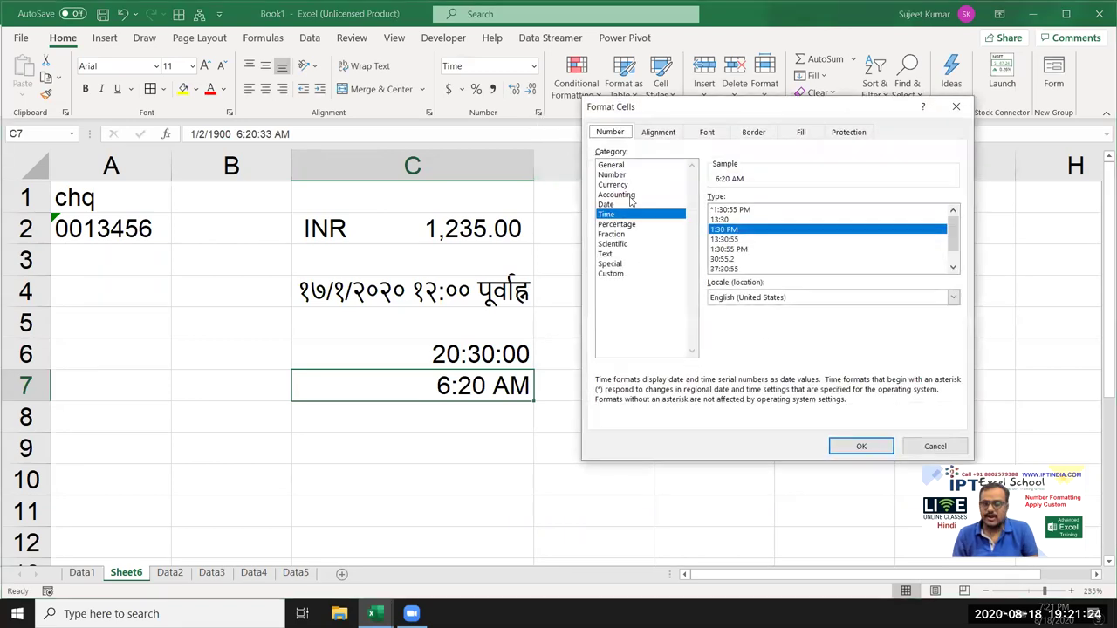
click(722, 268)
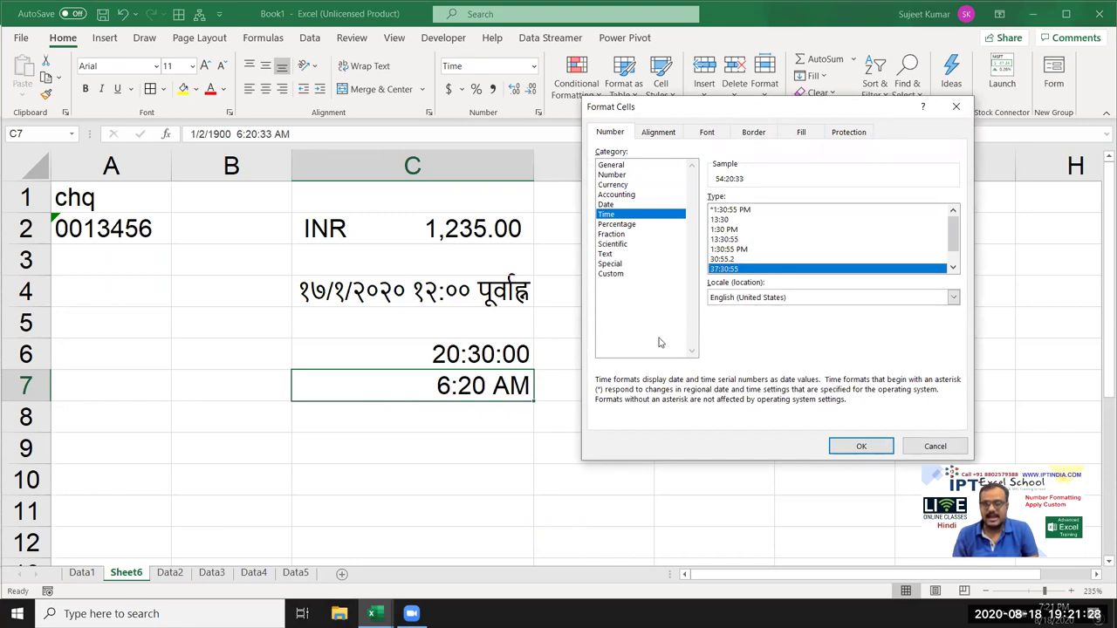
click(877, 447)
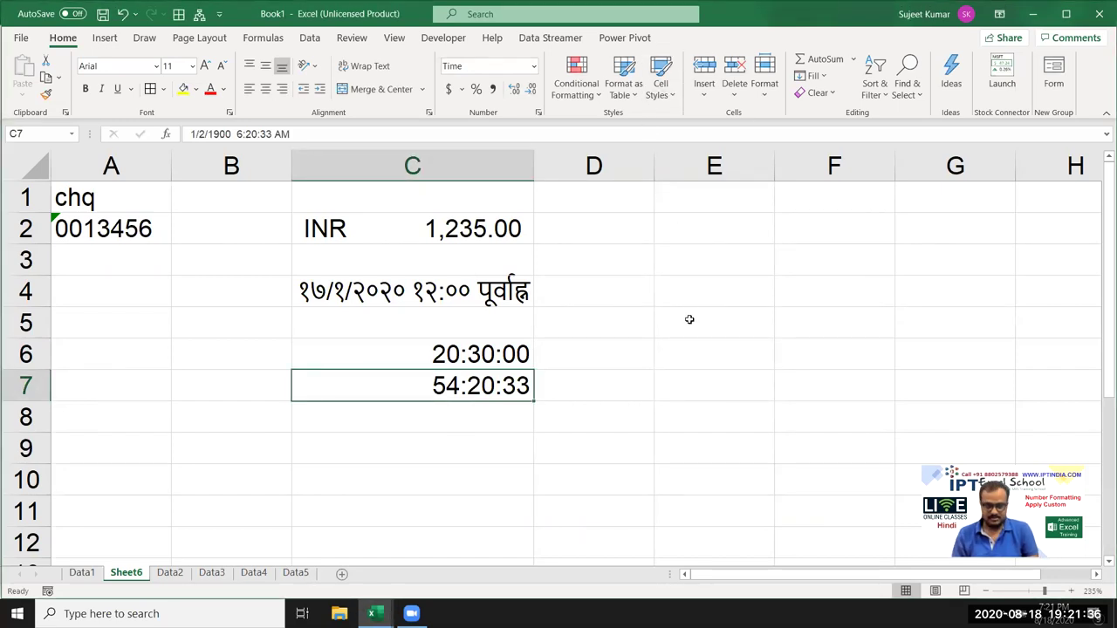
Select empty cell C9 and view its Percentage number-format options
click(346, 163)
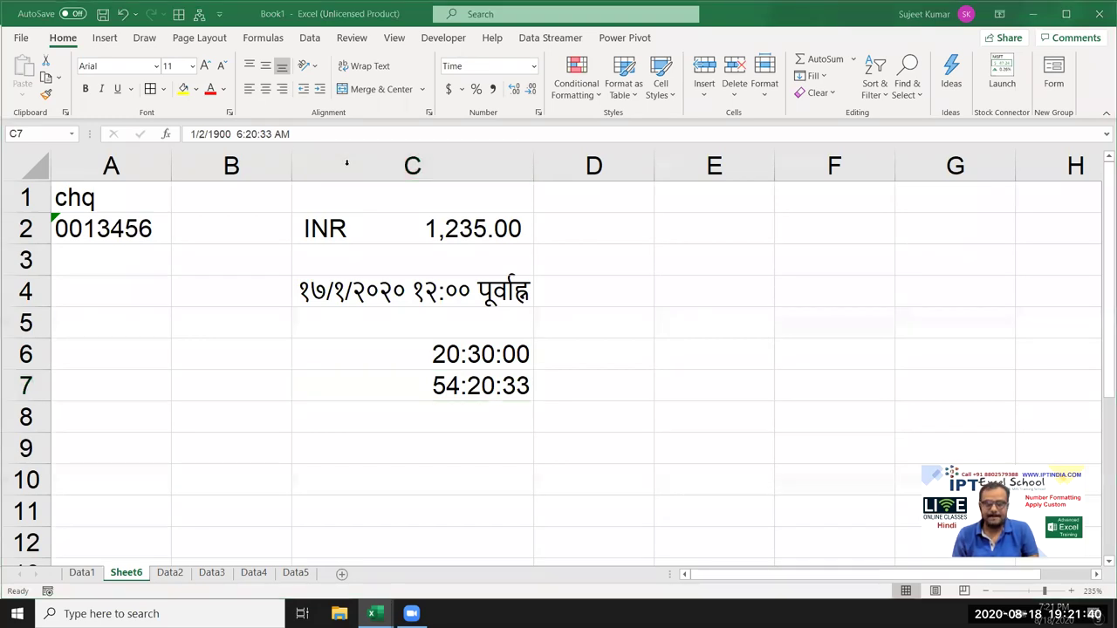
click(489, 381)
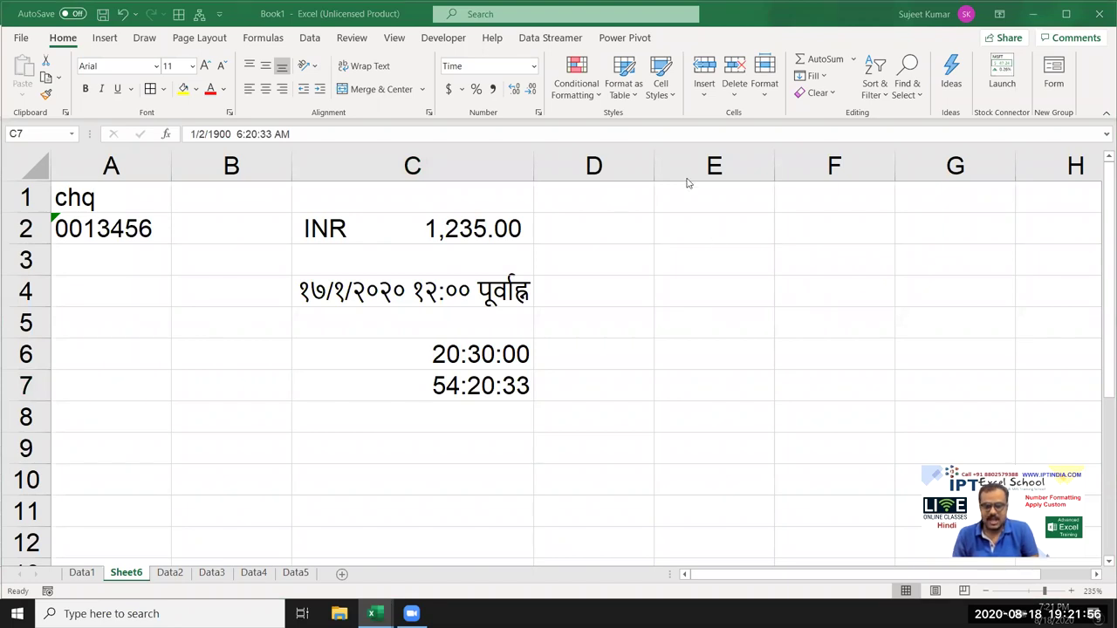
click(529, 382)
click(418, 439)
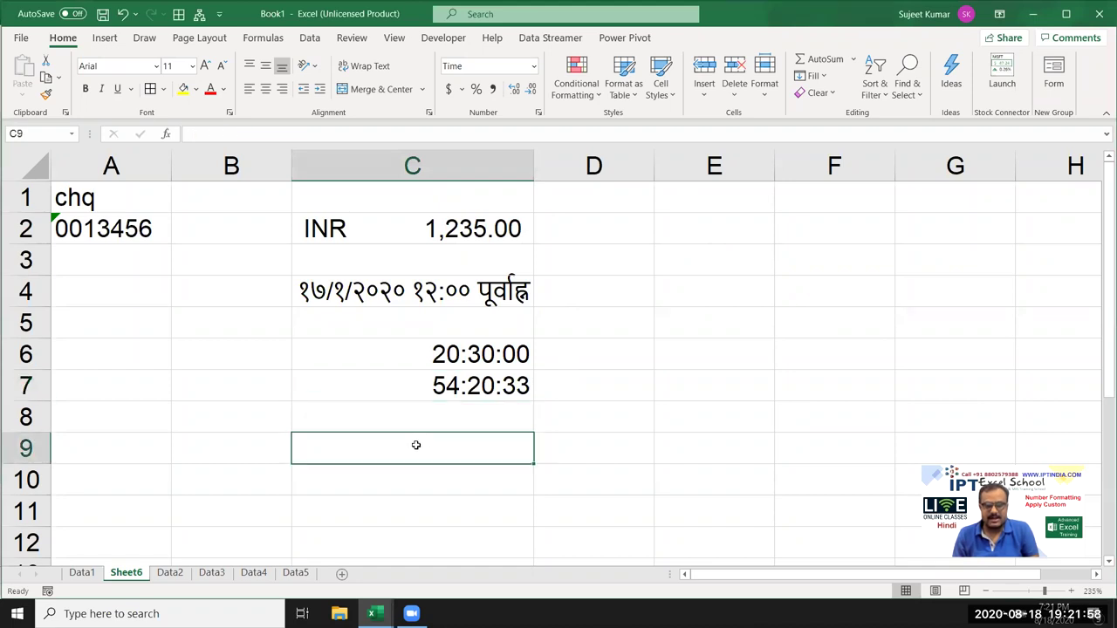
click(539, 112)
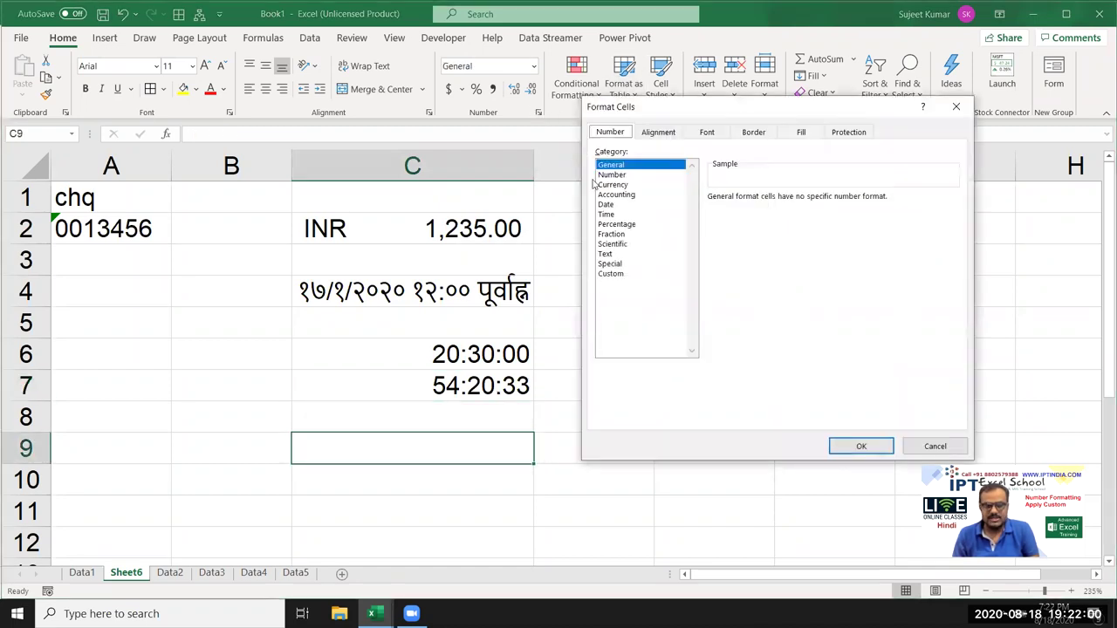
click(614, 223)
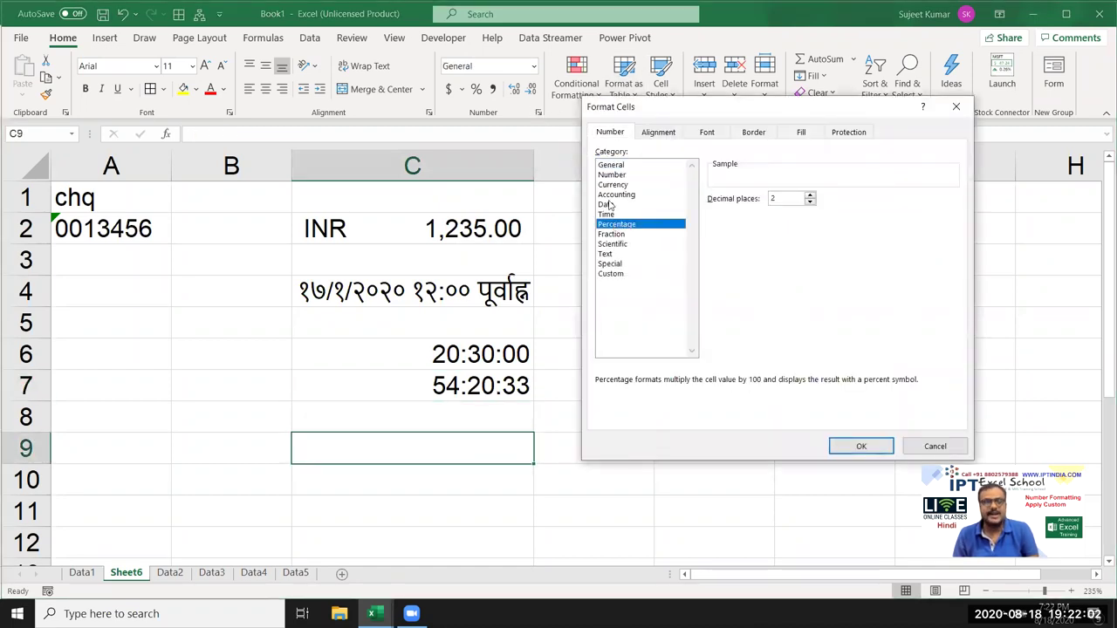
Close the format settings and enter 2.5 in E5
click(639, 234)
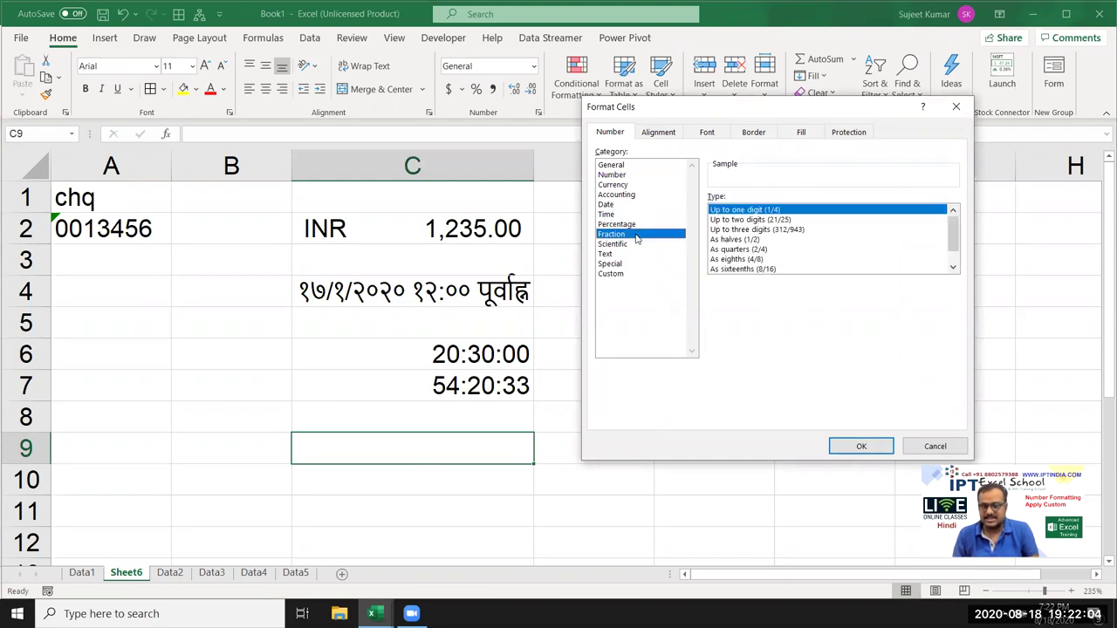
key(Escape)
click(703, 326)
text(2.5)
click(708, 353)
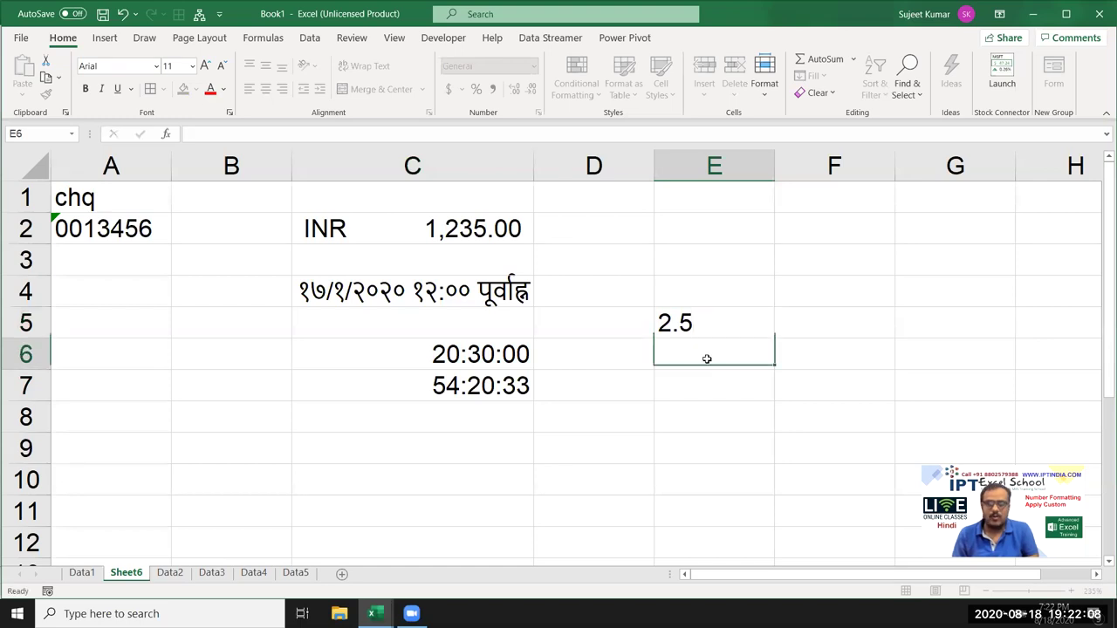
Format E5 as a fraction in halves, then switch it to quarters
click(714, 332)
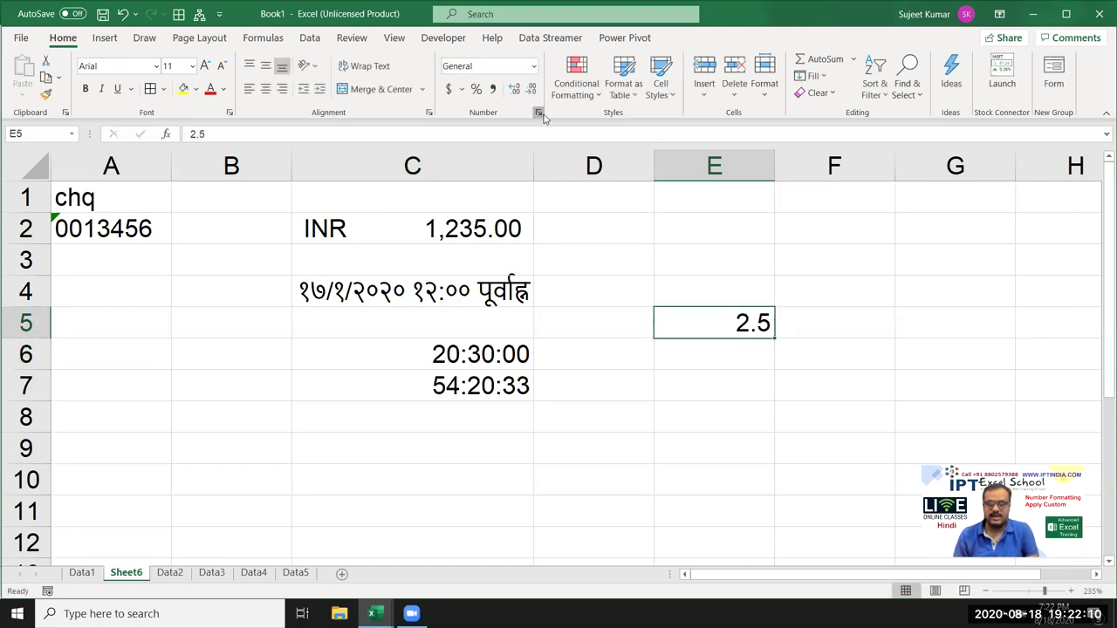
key(ctrl+1)
click(611, 234)
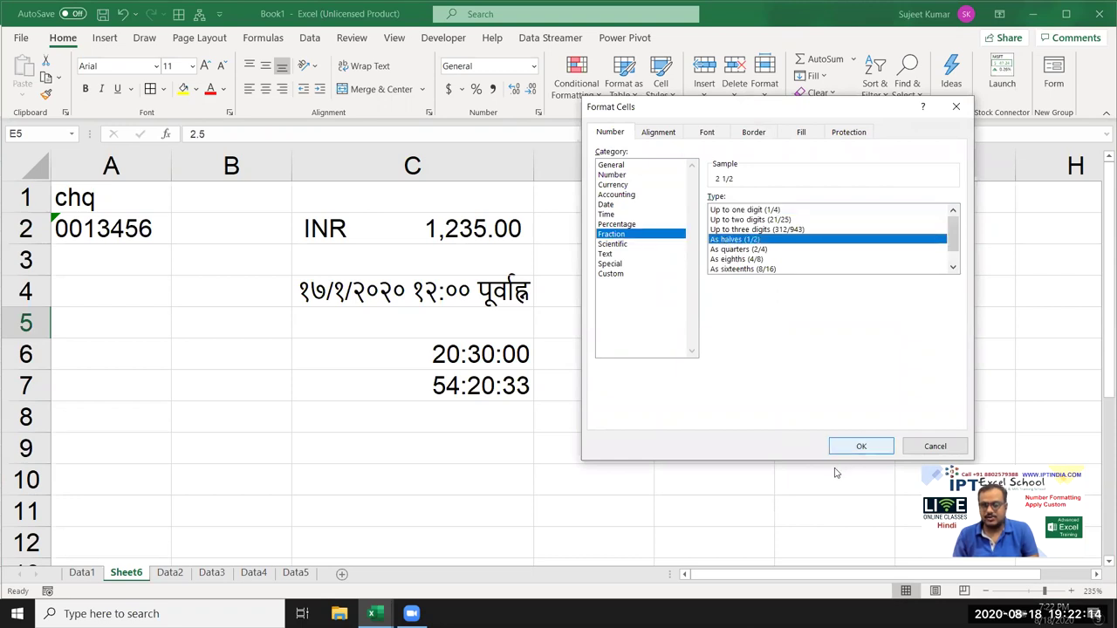
click(855, 446)
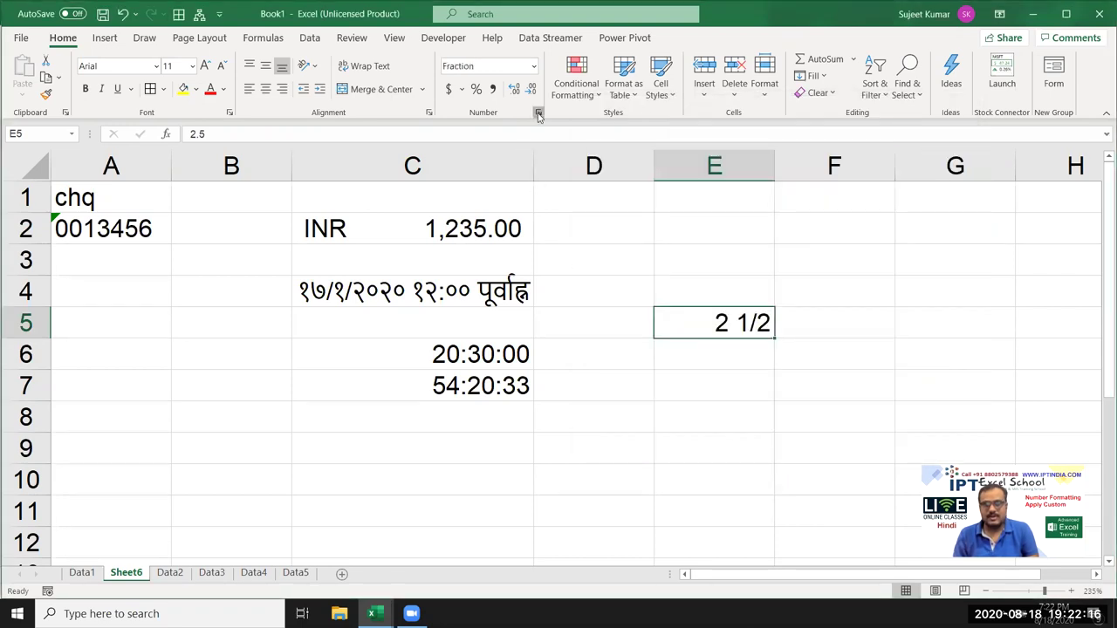
click(539, 112)
click(750, 250)
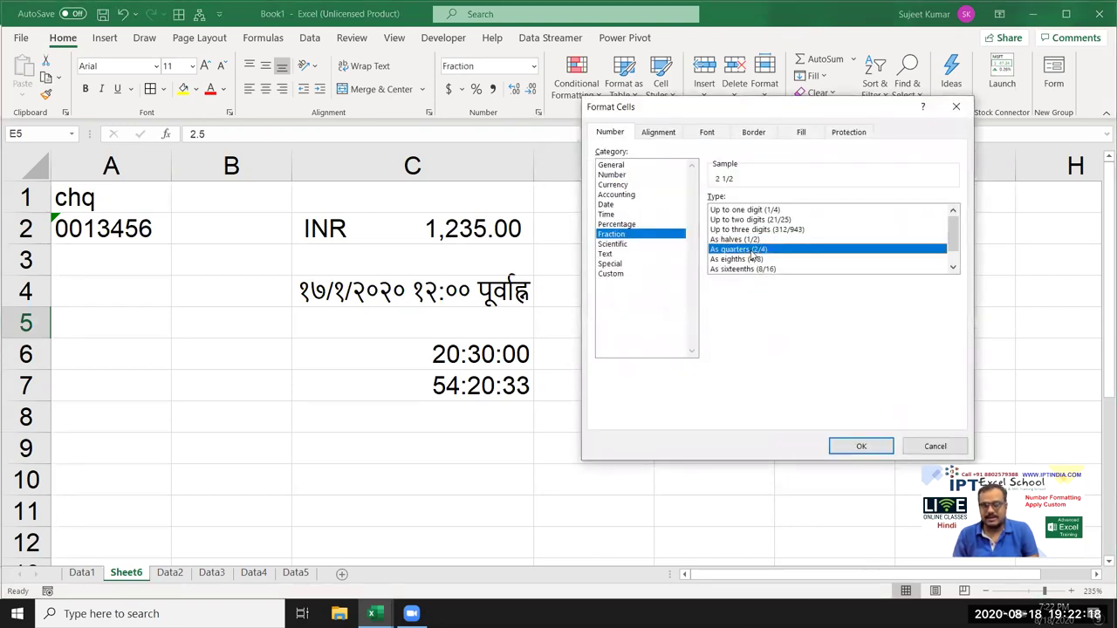
click(859, 448)
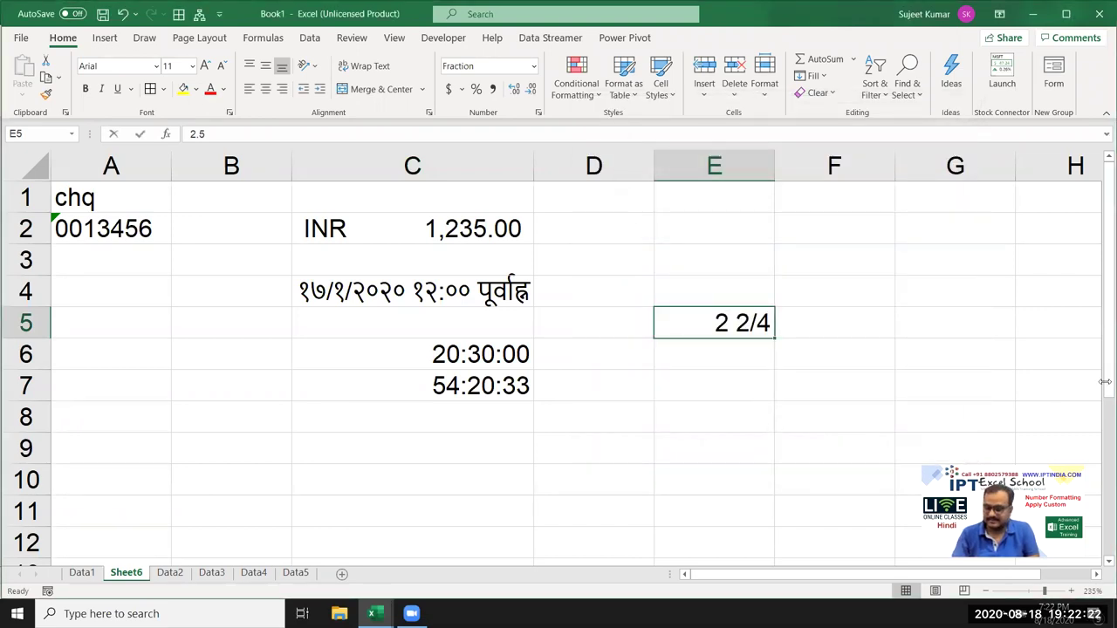
Enter 36.85 in E5 so it shows 36 3/4, then open E7's format settings
text(36.85)
key(Return)
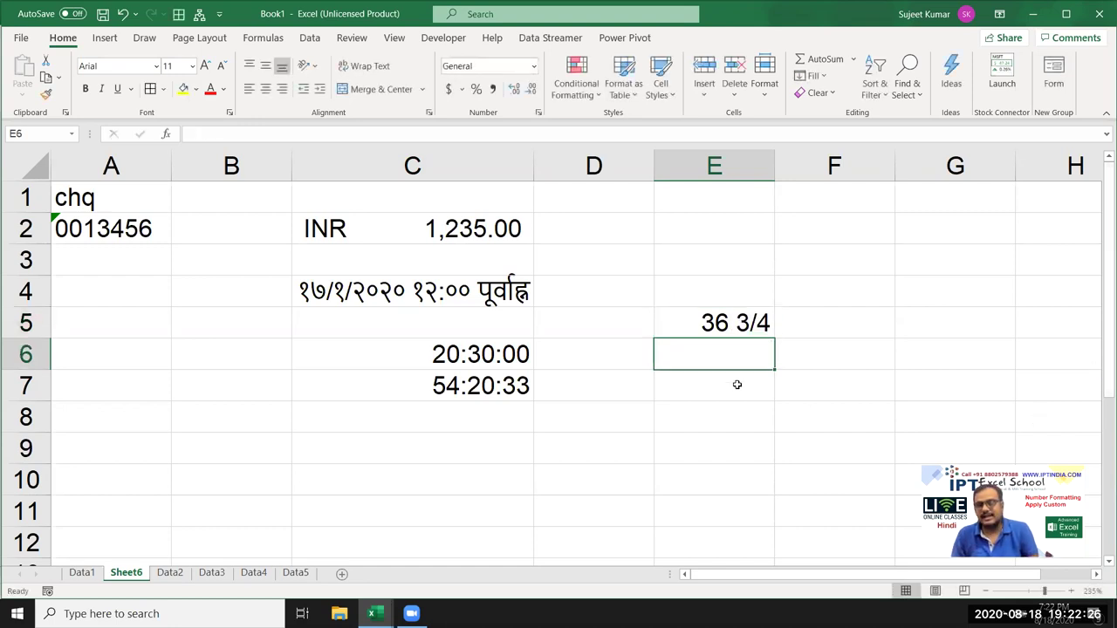
key(Up)
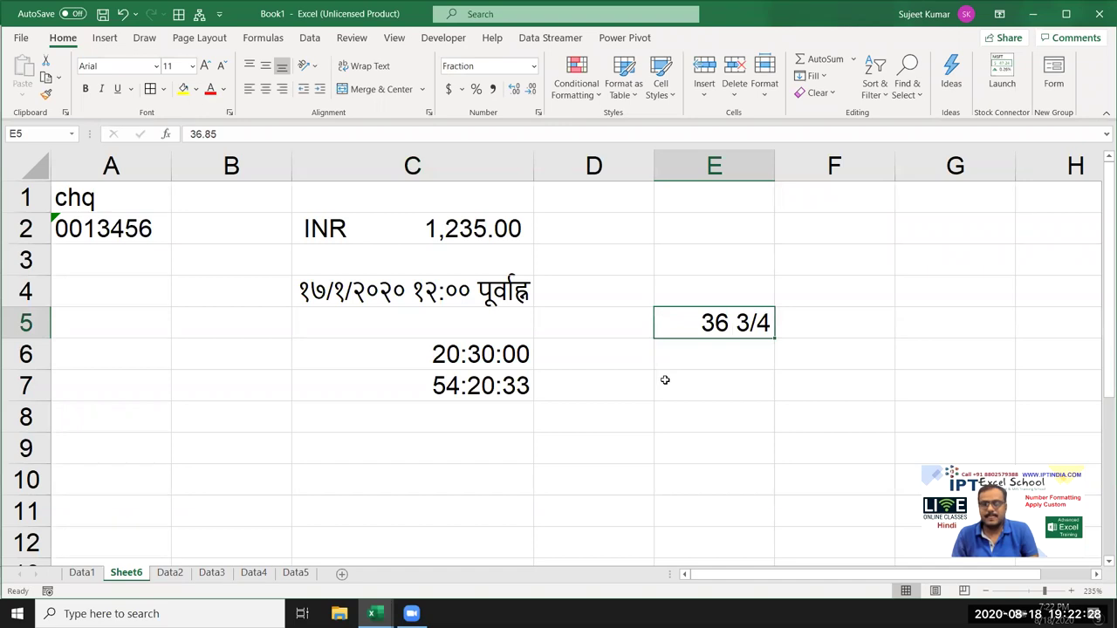
click(666, 382)
click(538, 115)
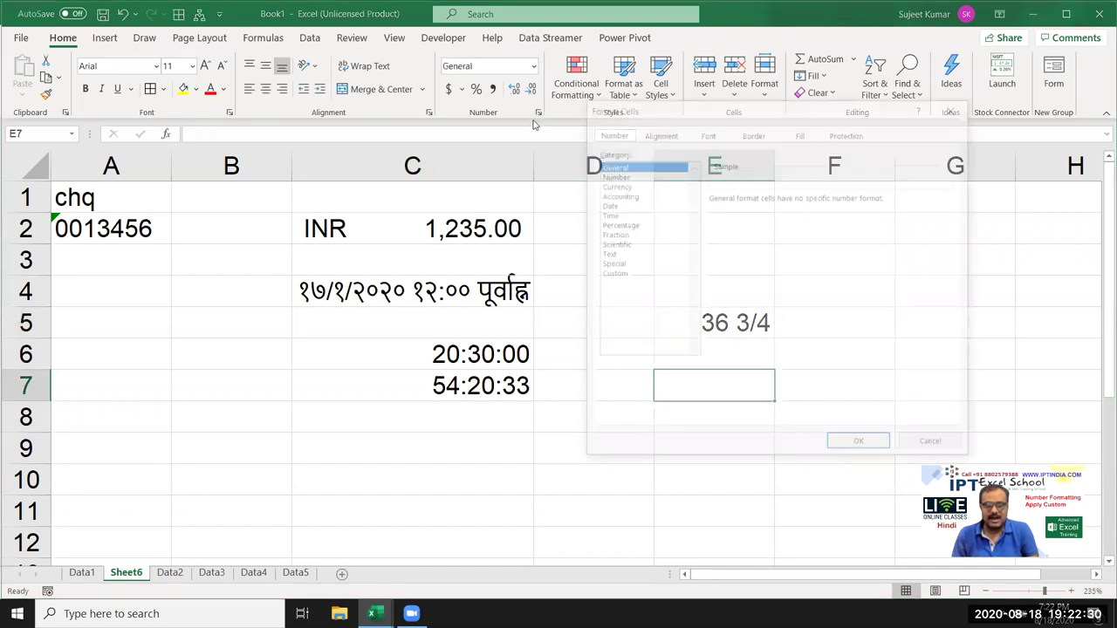
Close the format dialog and delete all contents of columns C through F
click(613, 245)
click(615, 253)
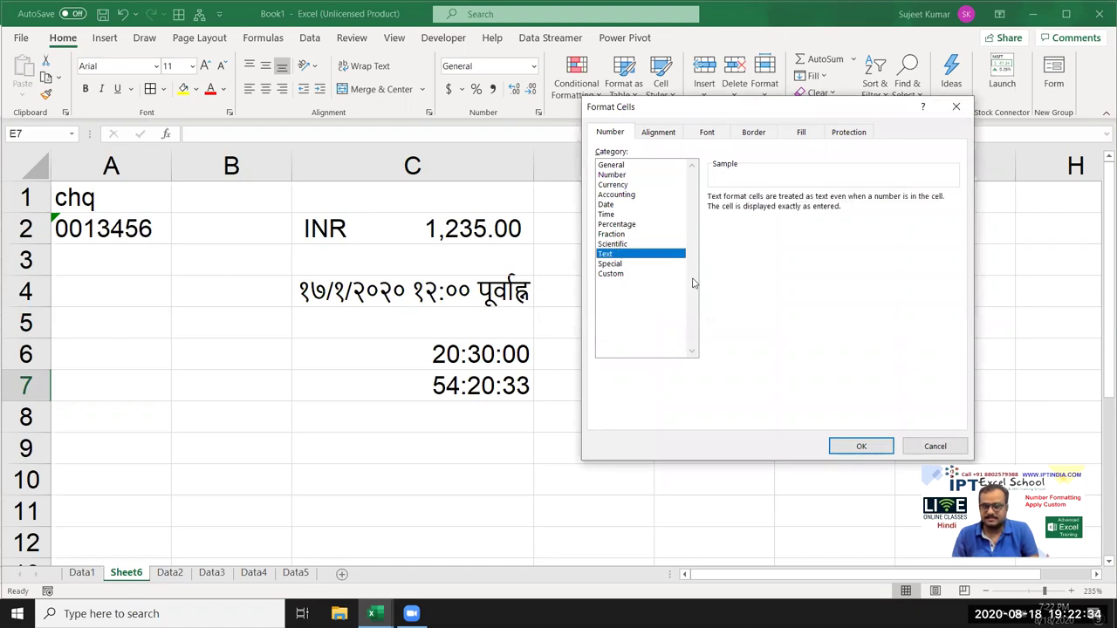
key(Return)
drag(409, 162, 786, 202)
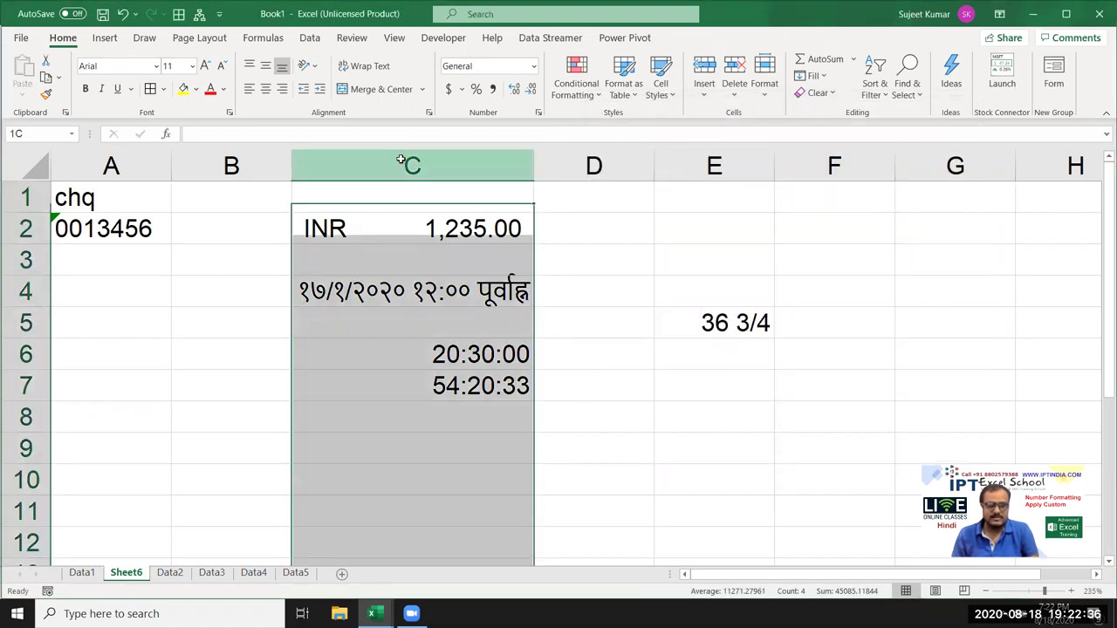
key(Delete)
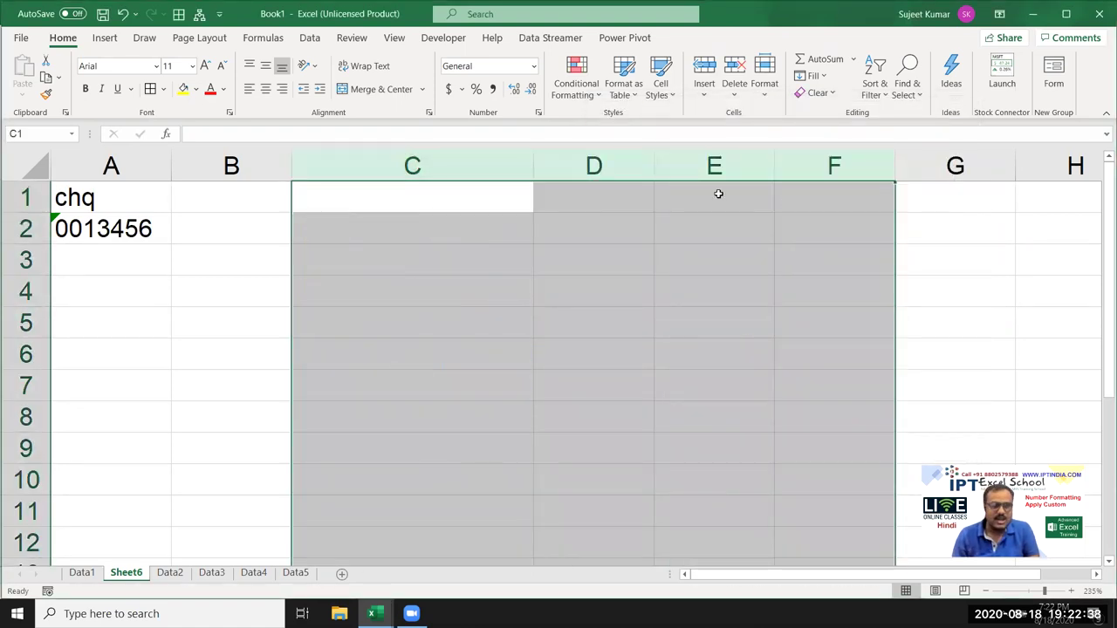
click(98, 262)
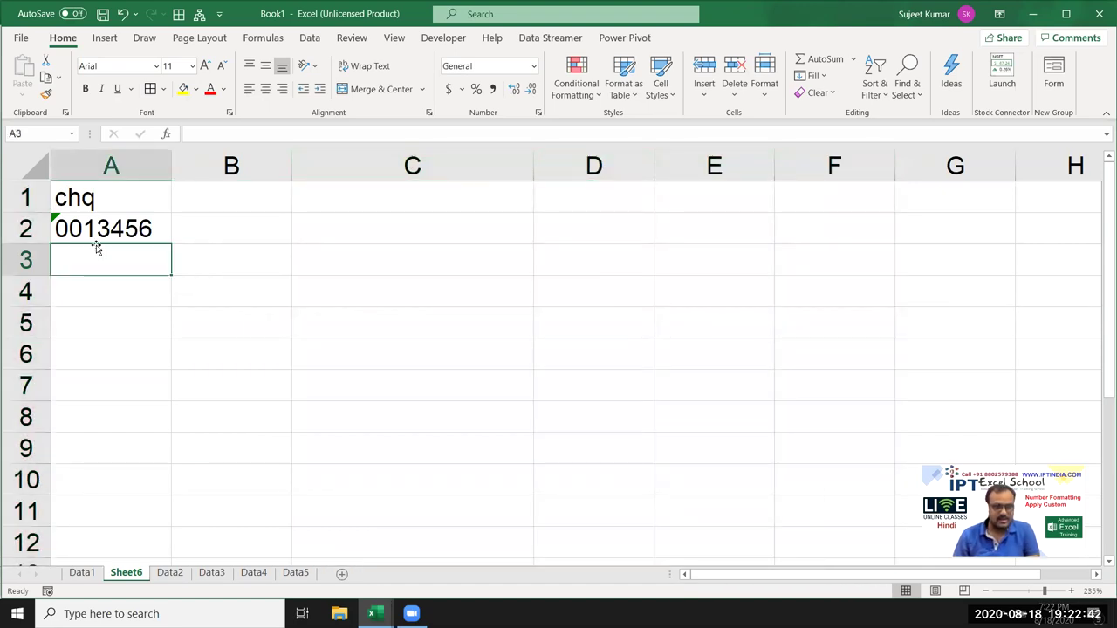
Re-enter 001236 in A2 with a leading apostrophe so its zeros stay
click(95, 227)
text(00)
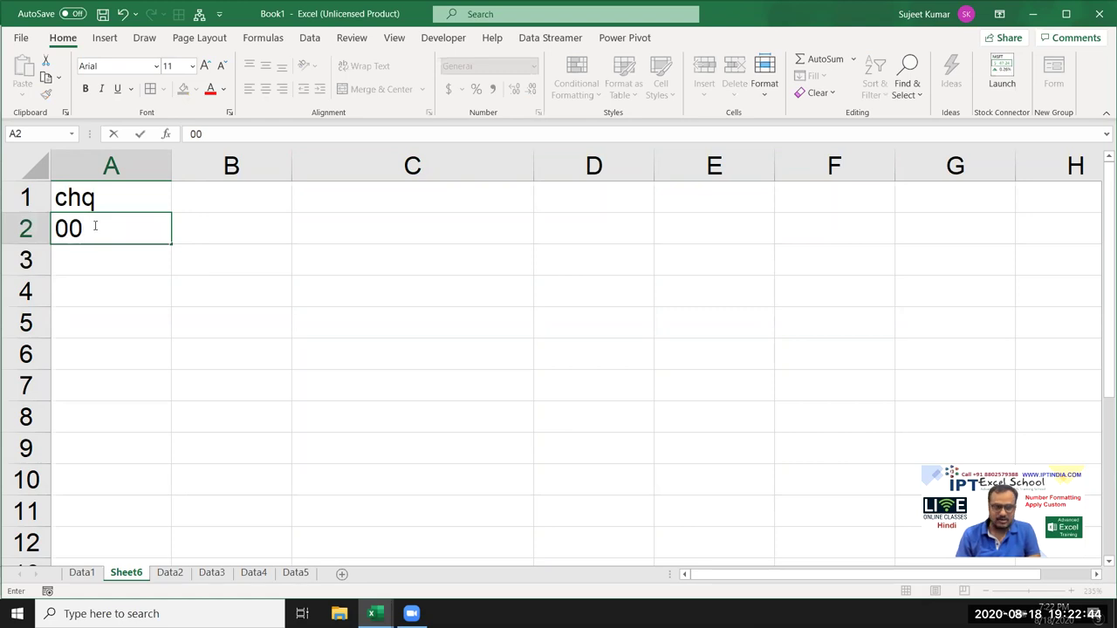
text(1236)
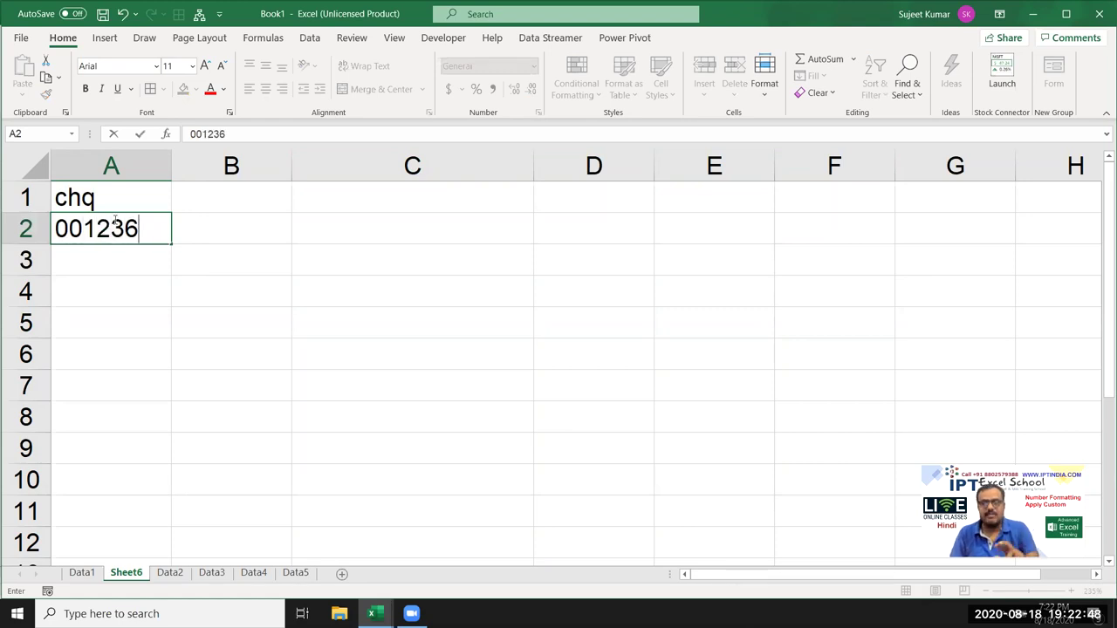
key(Return)
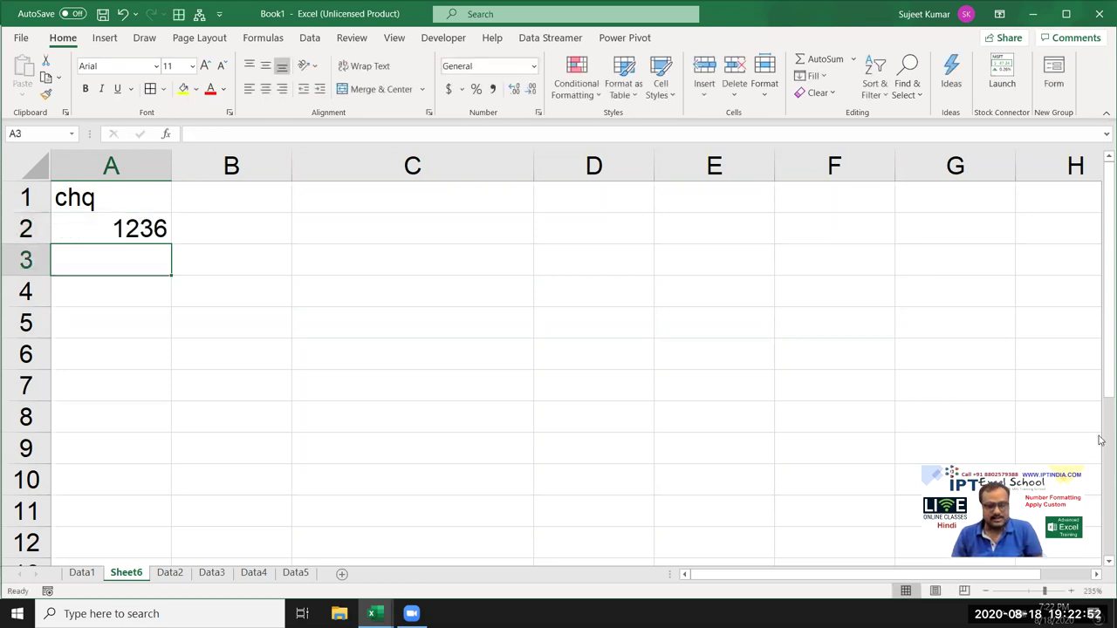
key(Up)
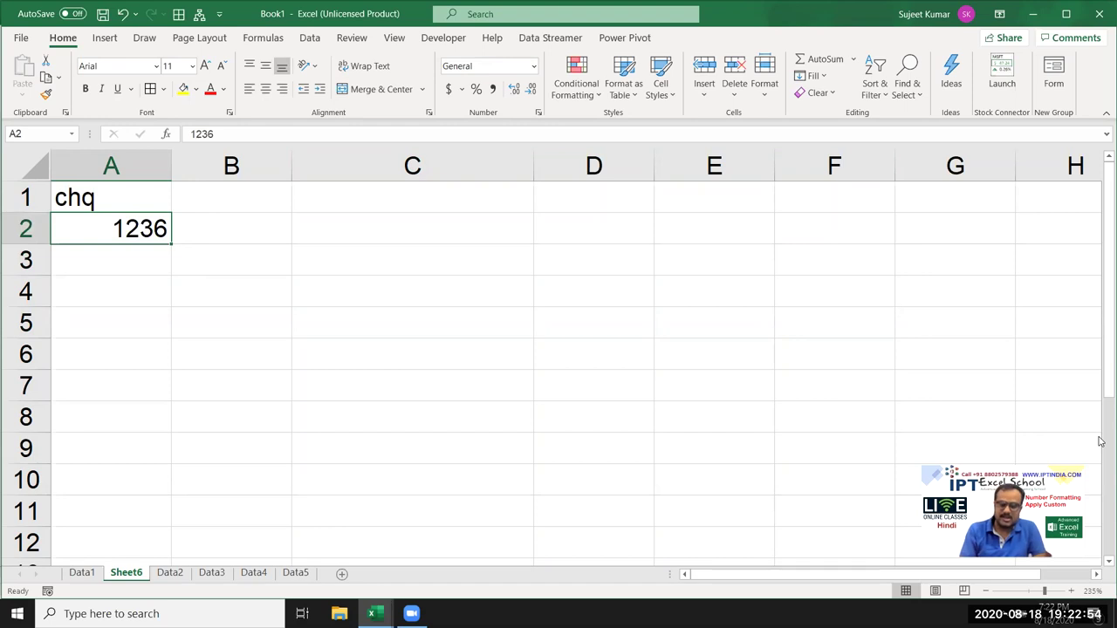
text('001236)
key(Return)
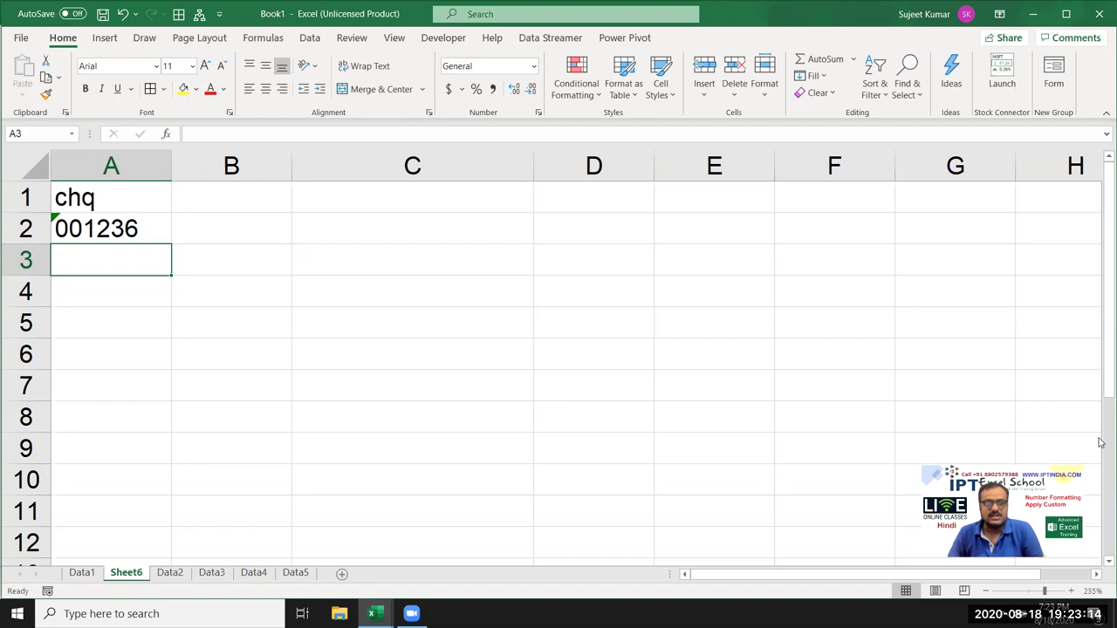
click(63, 222)
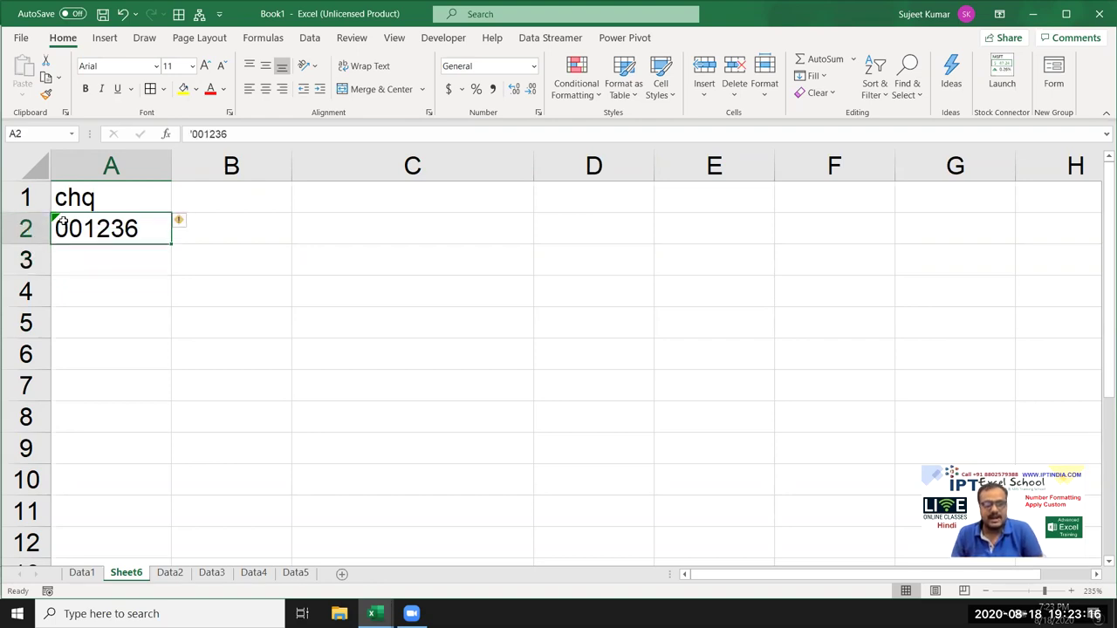
click(181, 222)
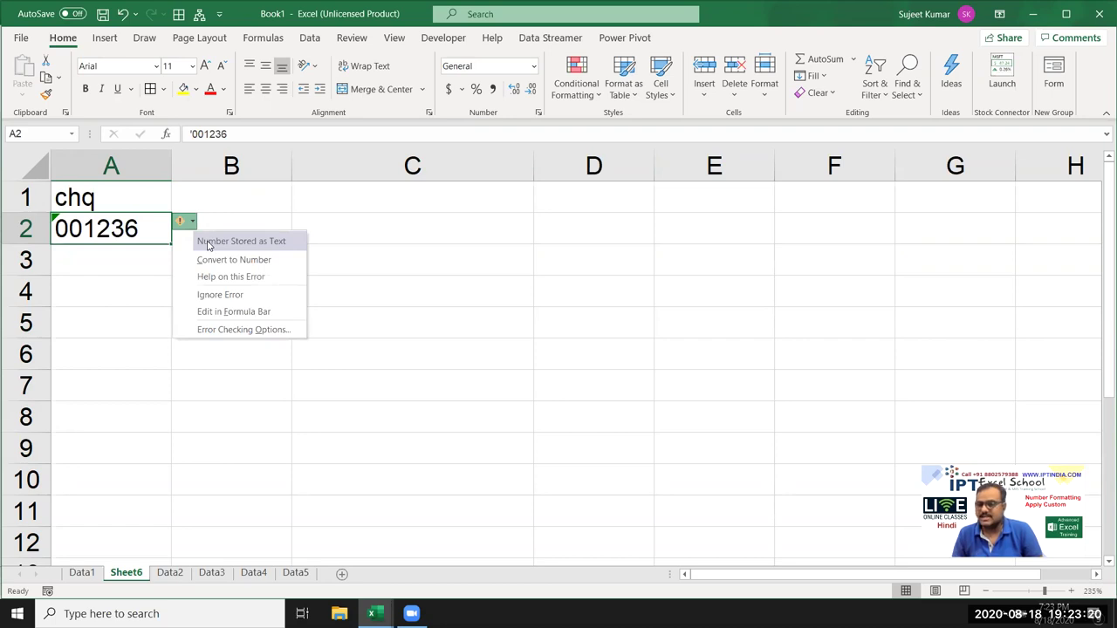
click(106, 262)
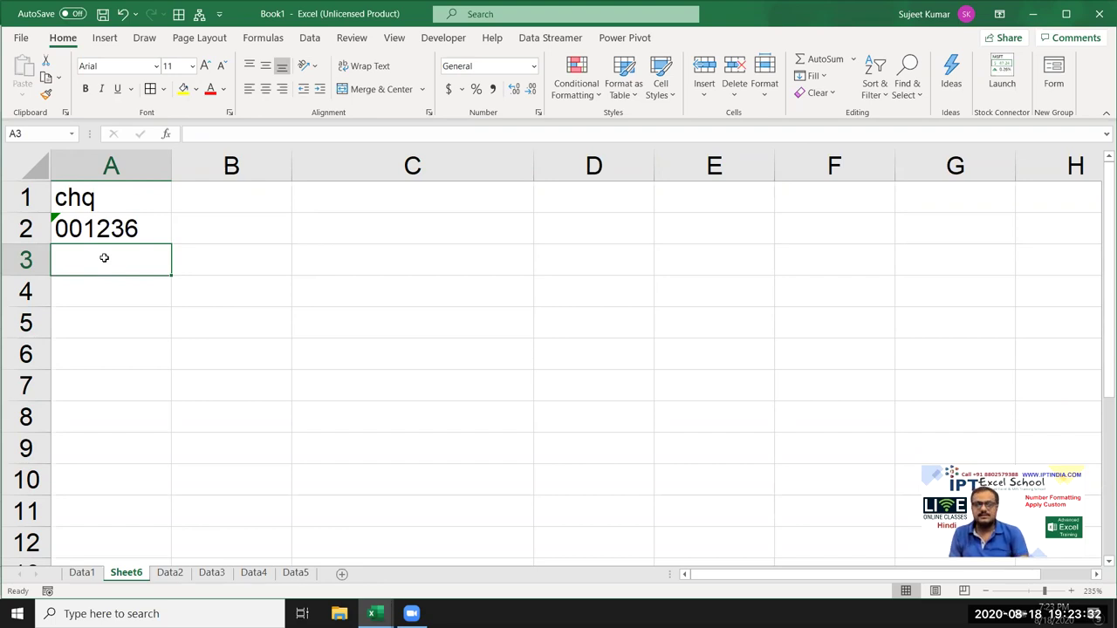
Apply the Text number format to all of column A
click(111, 164)
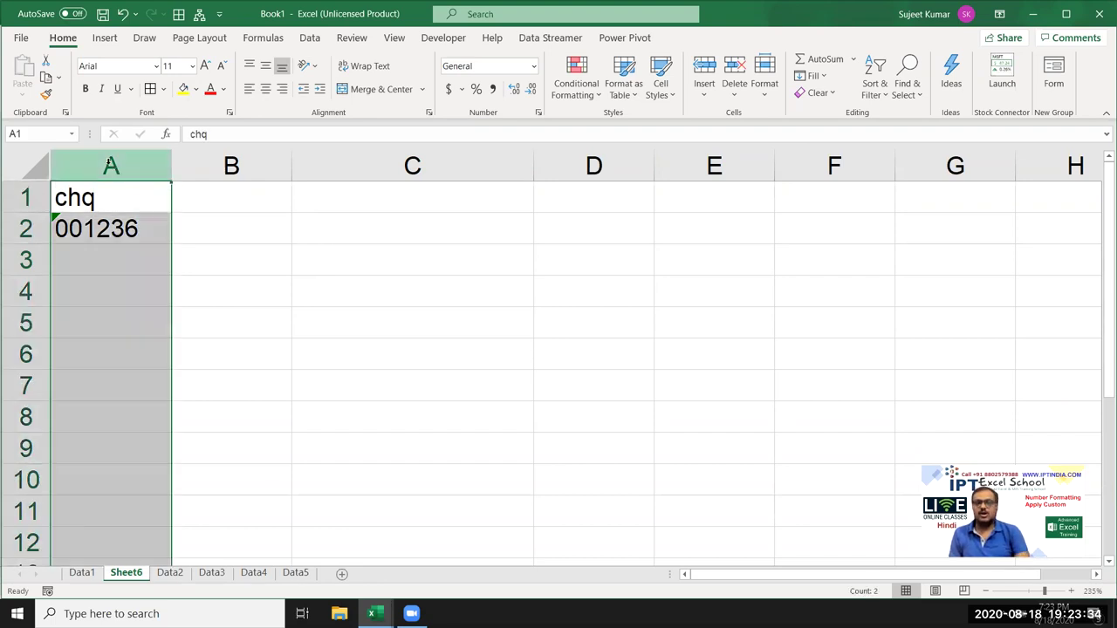
right_click(126, 271)
click(175, 450)
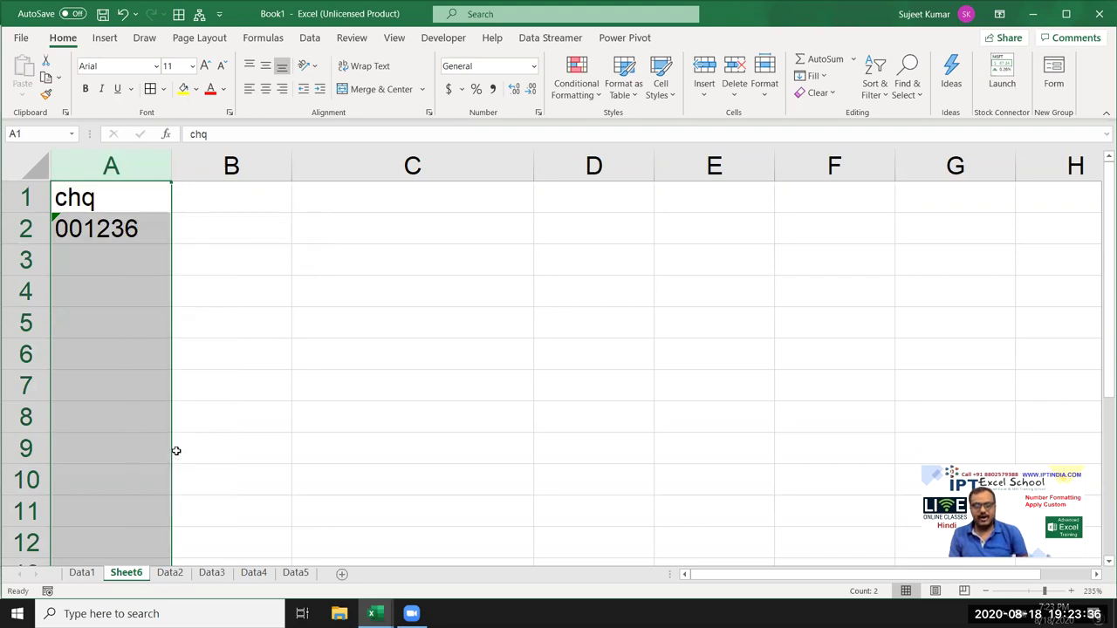
click(41, 386)
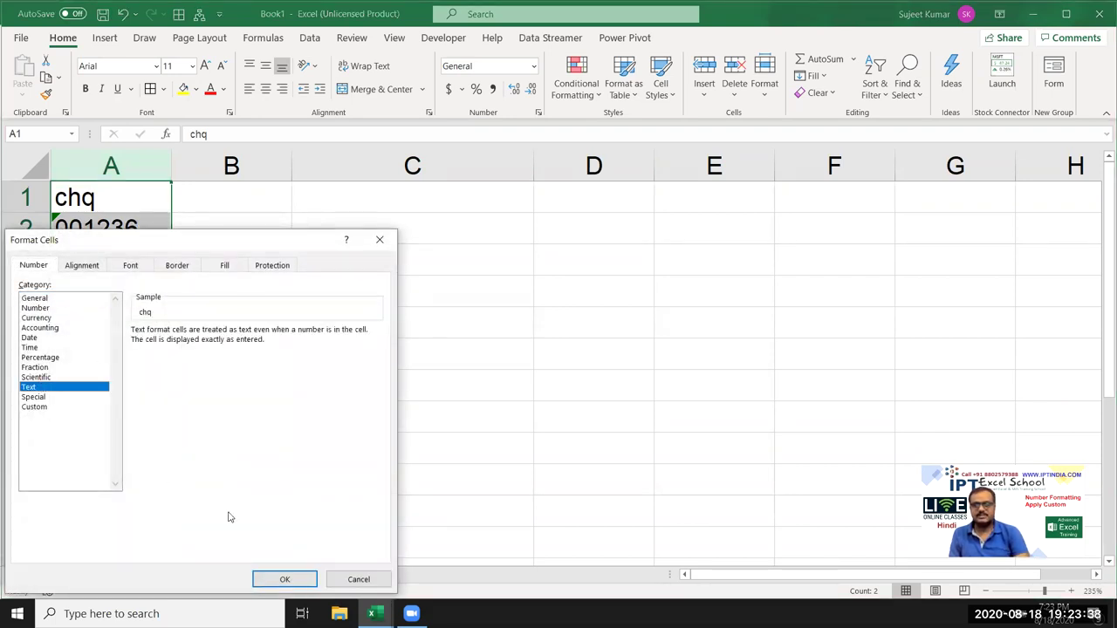
click(292, 580)
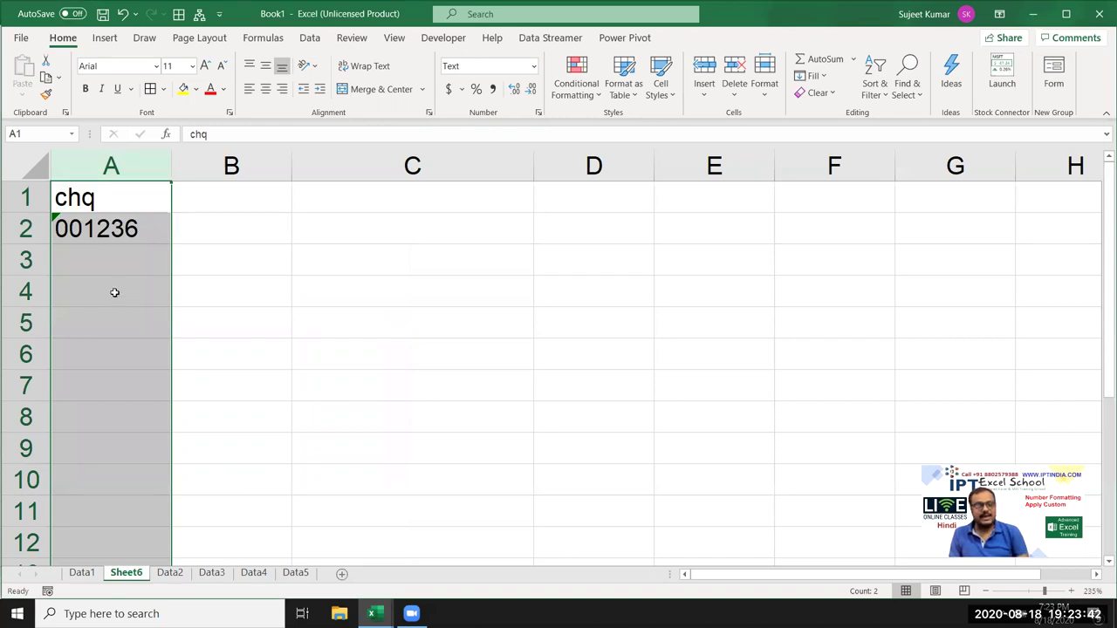
Type 001245 in A3 and 009325 in A4
click(116, 266)
text(00)
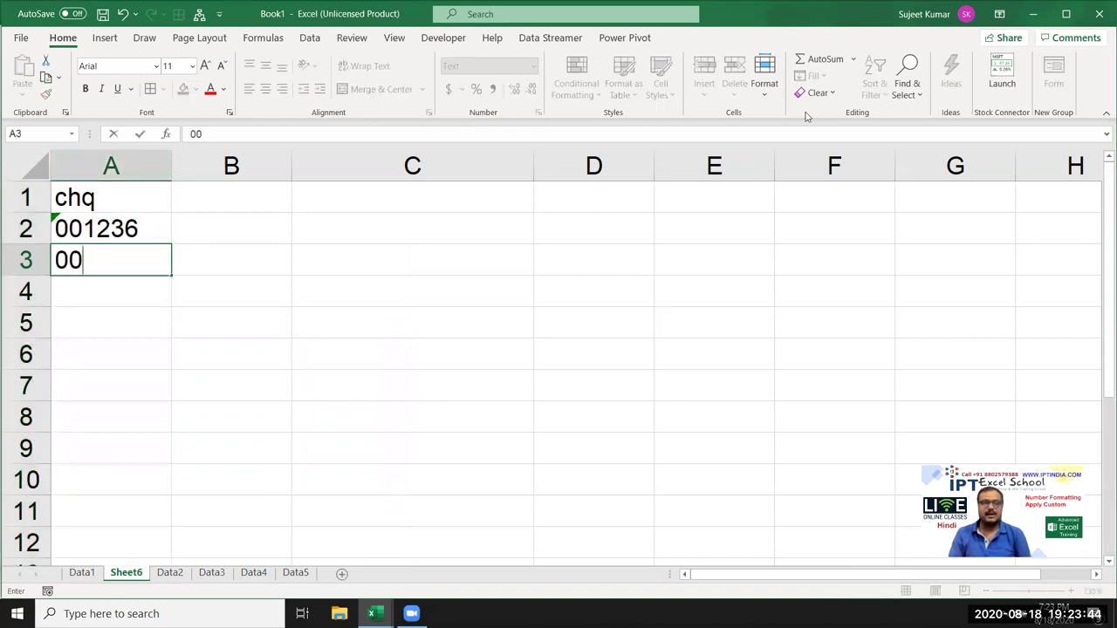
text(1245)
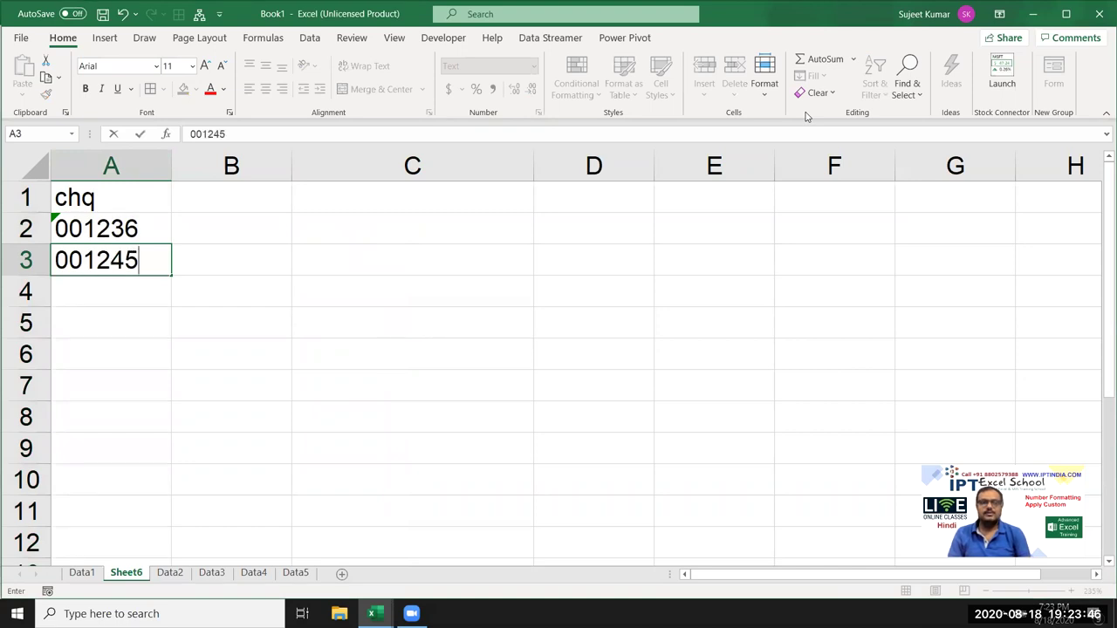
key(Return)
text(009325)
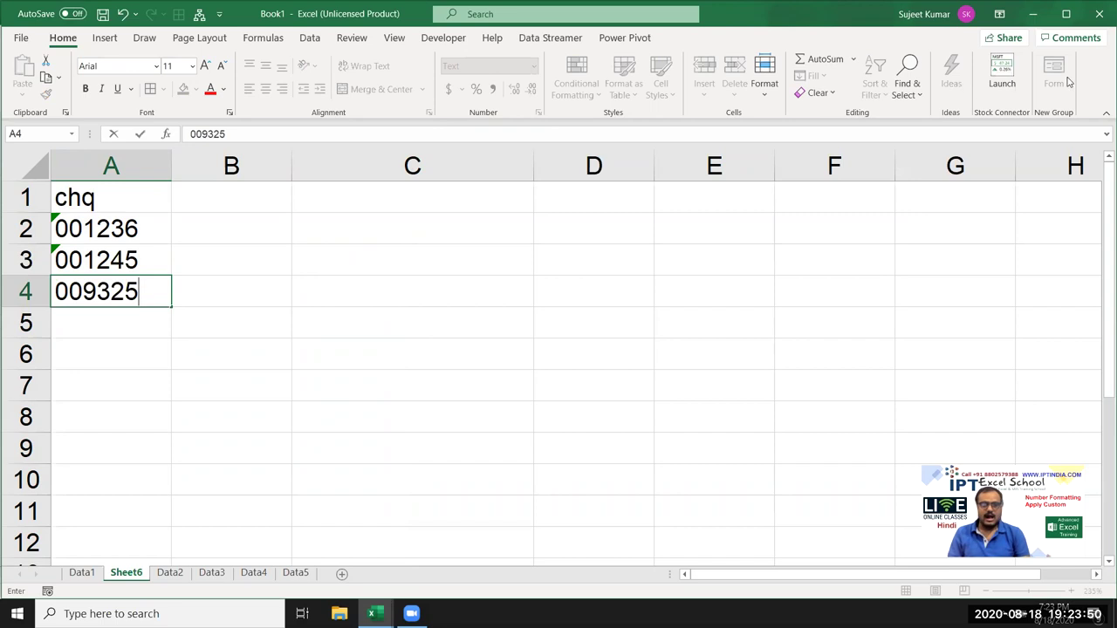
Enter 211, 231, 031 and 21 down C1 to C4
click(602, 194)
click(521, 198)
text(21)
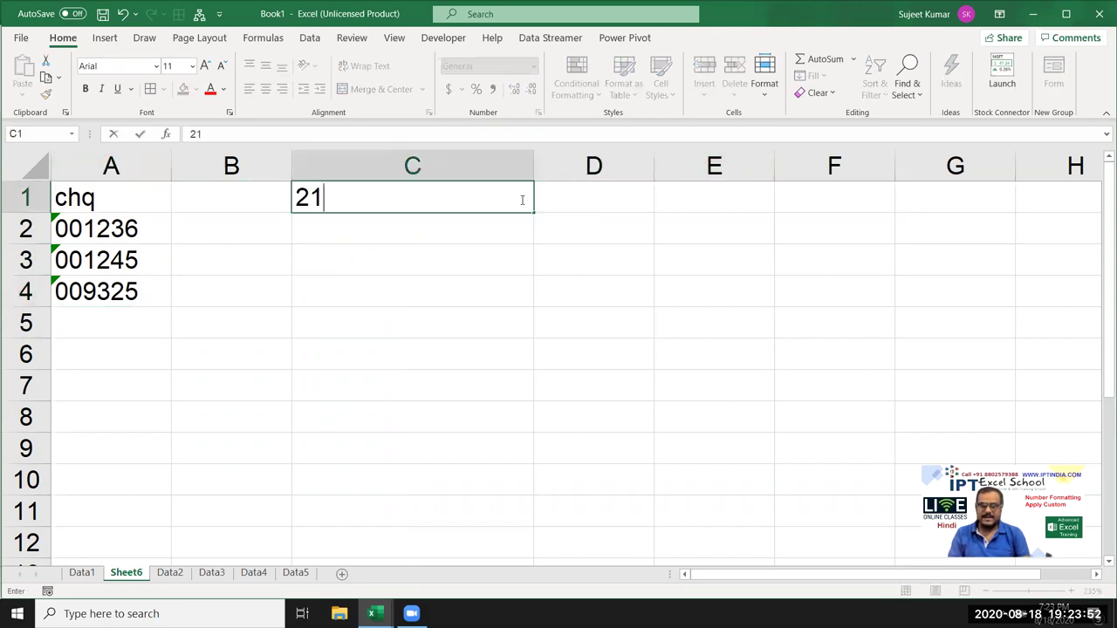
text(1)
key(Return)
text(231)
key(Return)
text(031)
key(Return)
text(21)
key(Return)
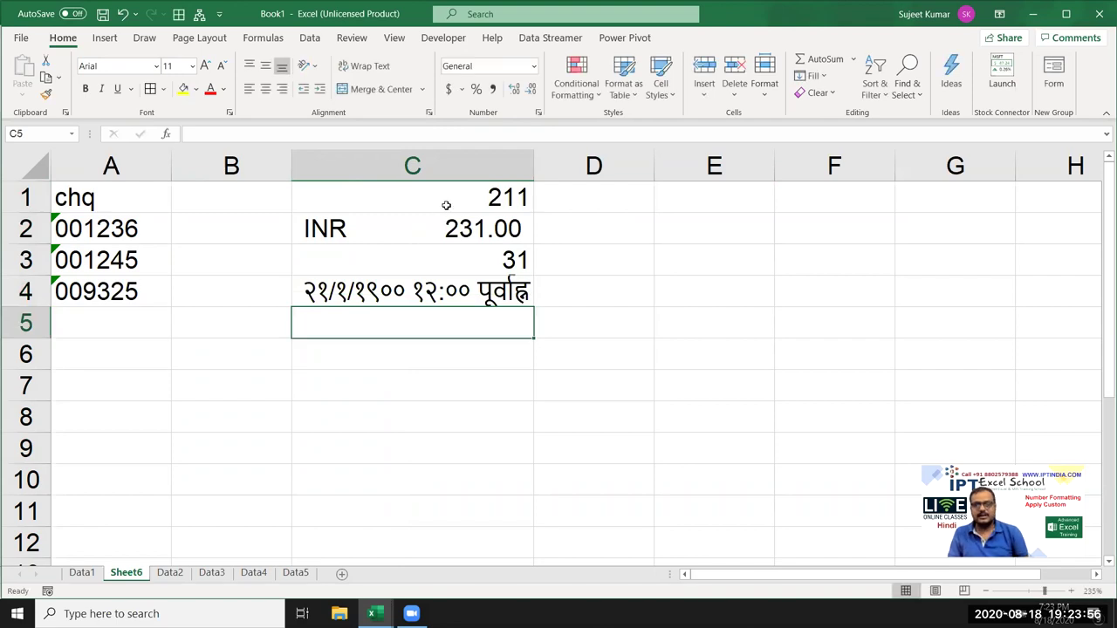
Apply the Text number format to column C
click(463, 172)
right_click(462, 172)
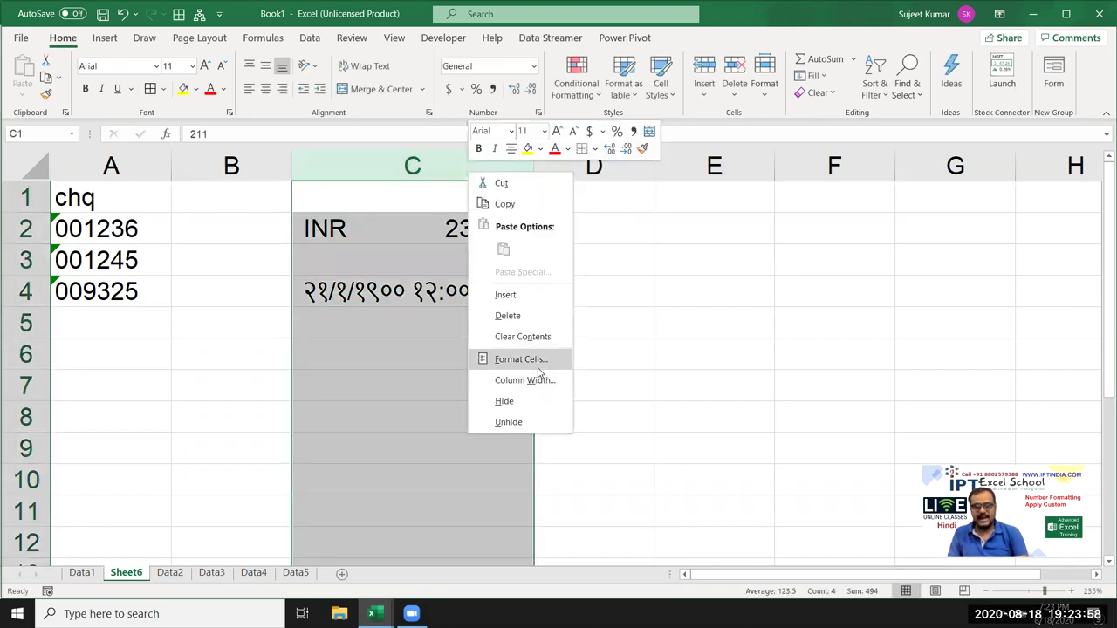
key(Escape)
key(ctrl+1)
click(387, 294)
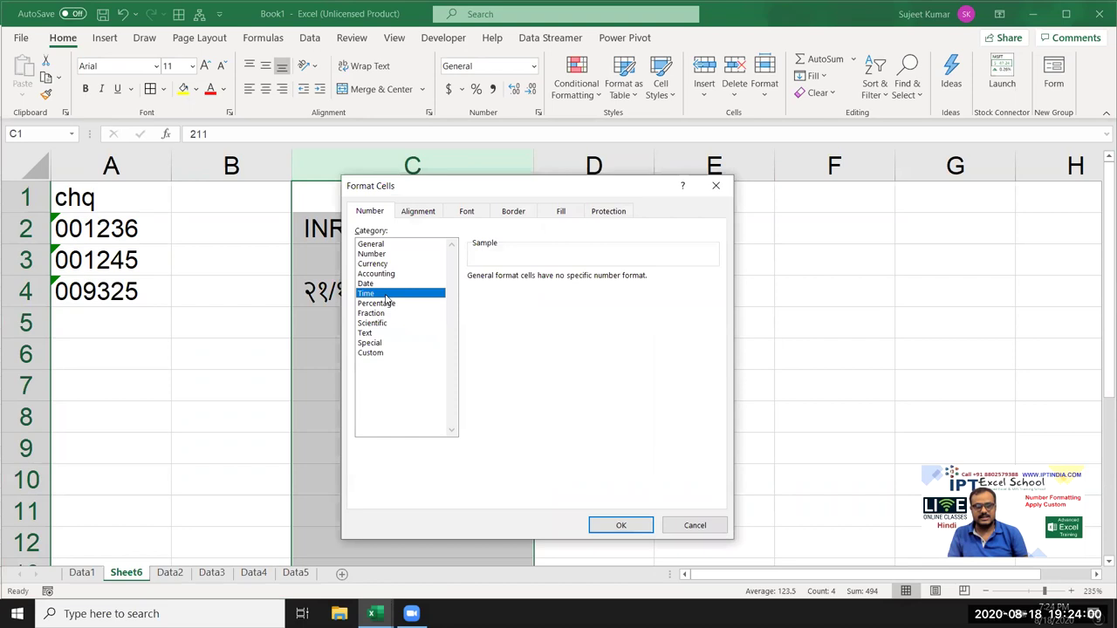
click(384, 333)
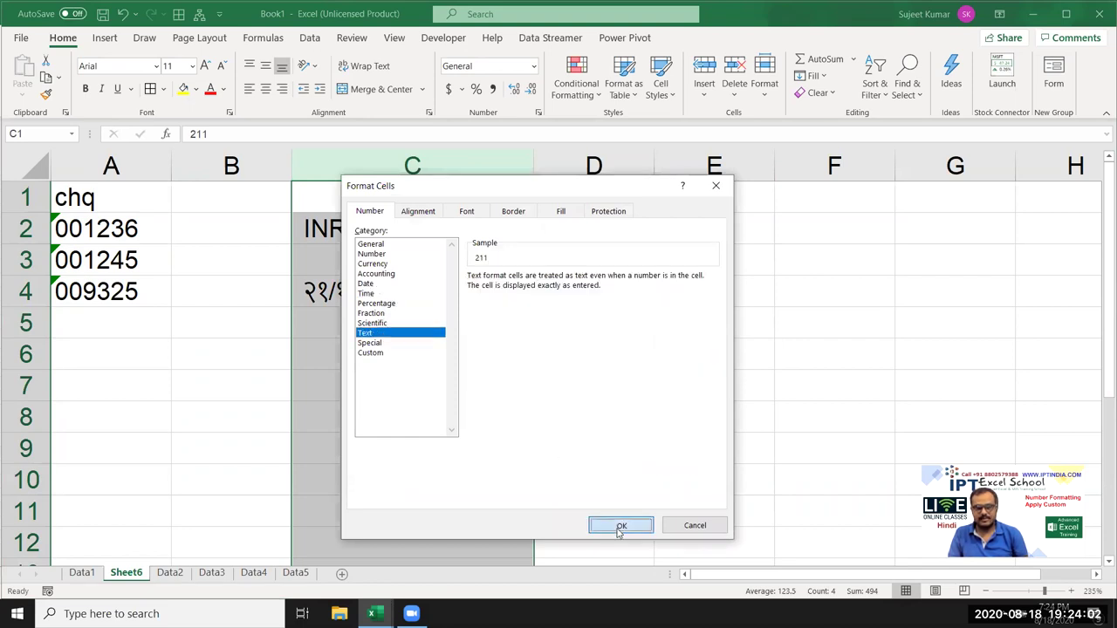
click(620, 524)
Re-enter C1 so 211 is stored as text and check its warning icon
click(374, 322)
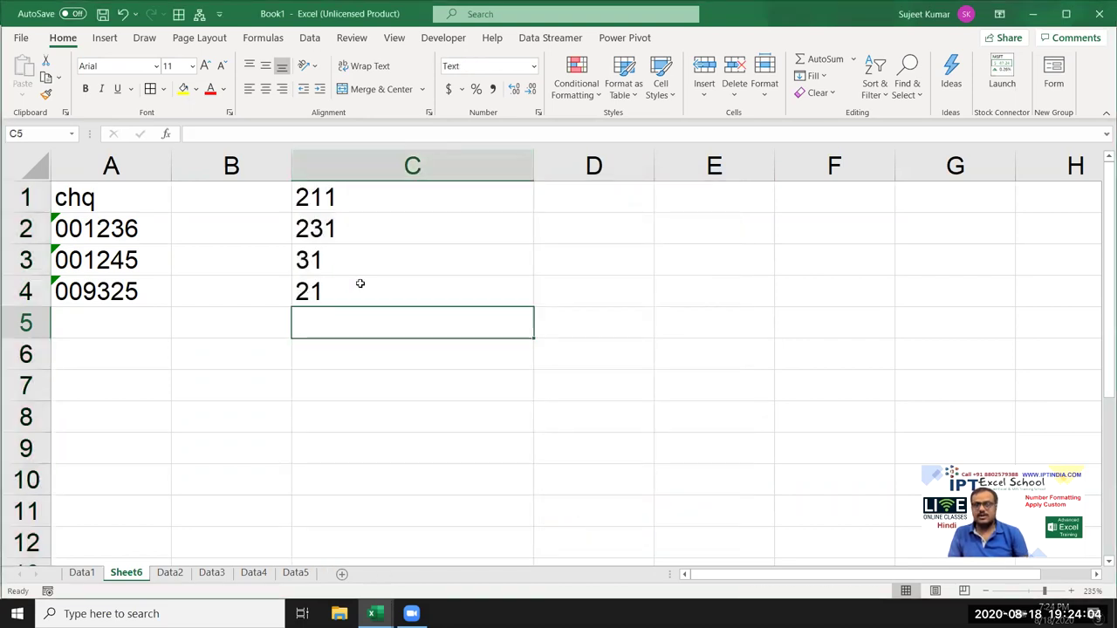
click(353, 207)
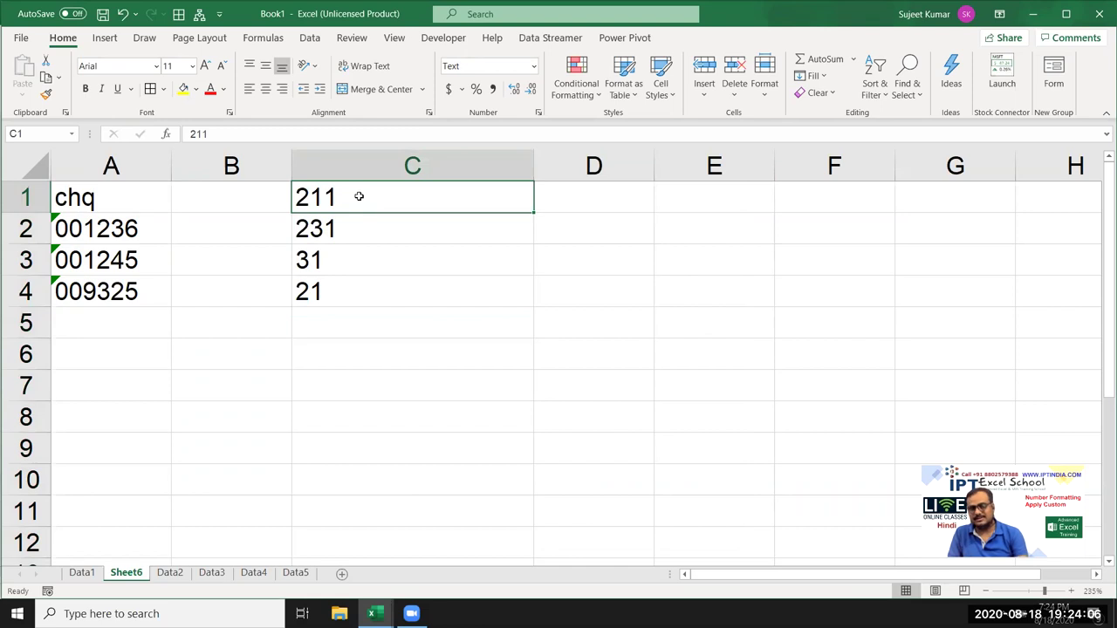
double_click(359, 195)
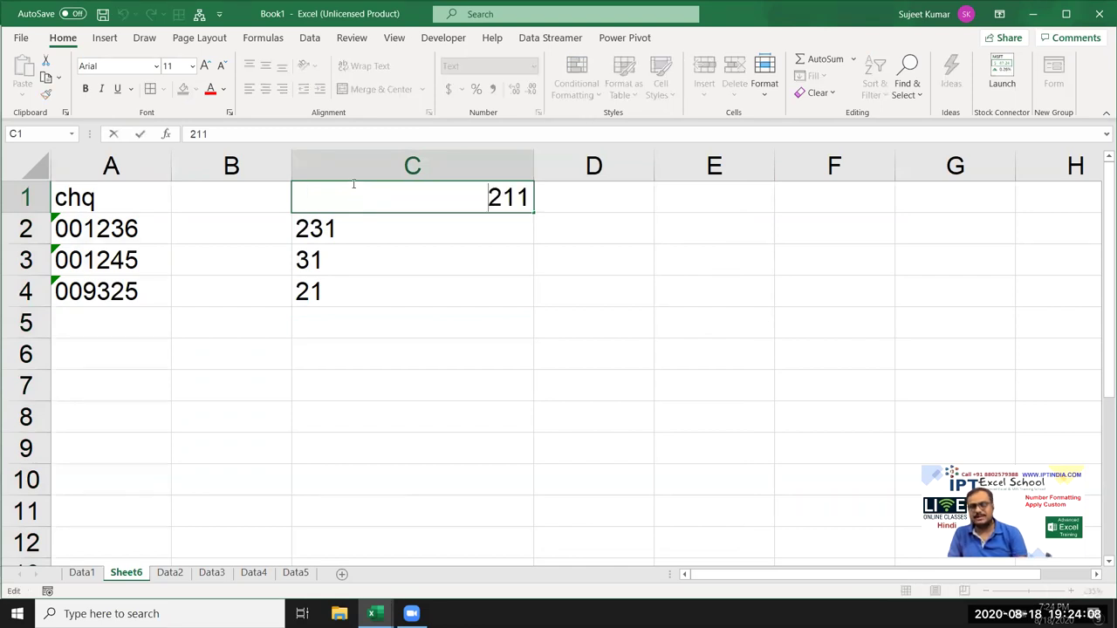
key(Return)
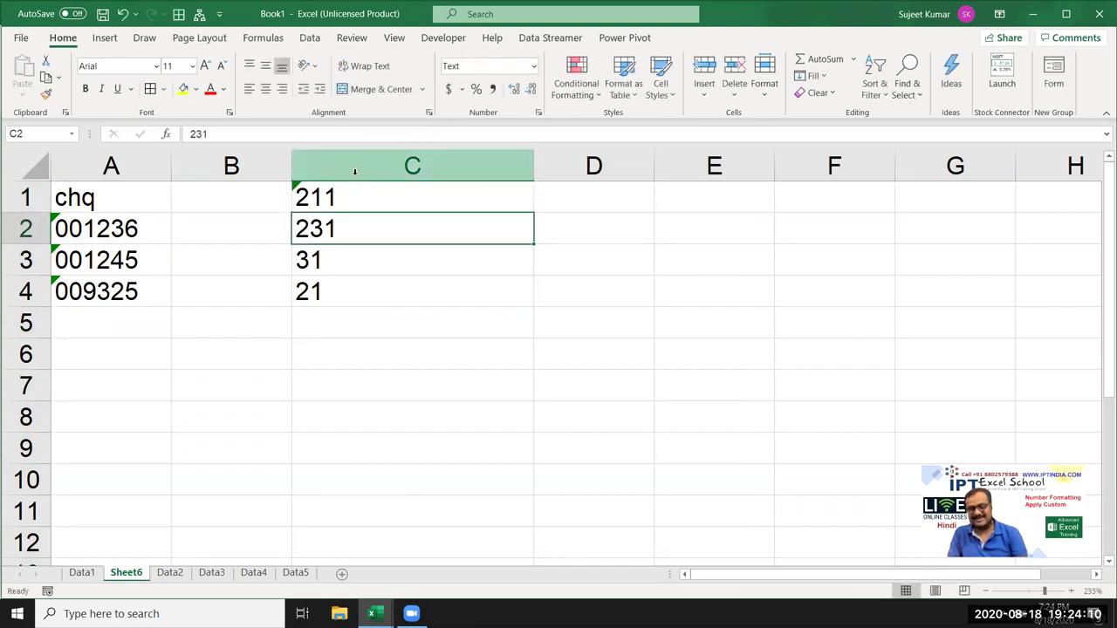
click(304, 198)
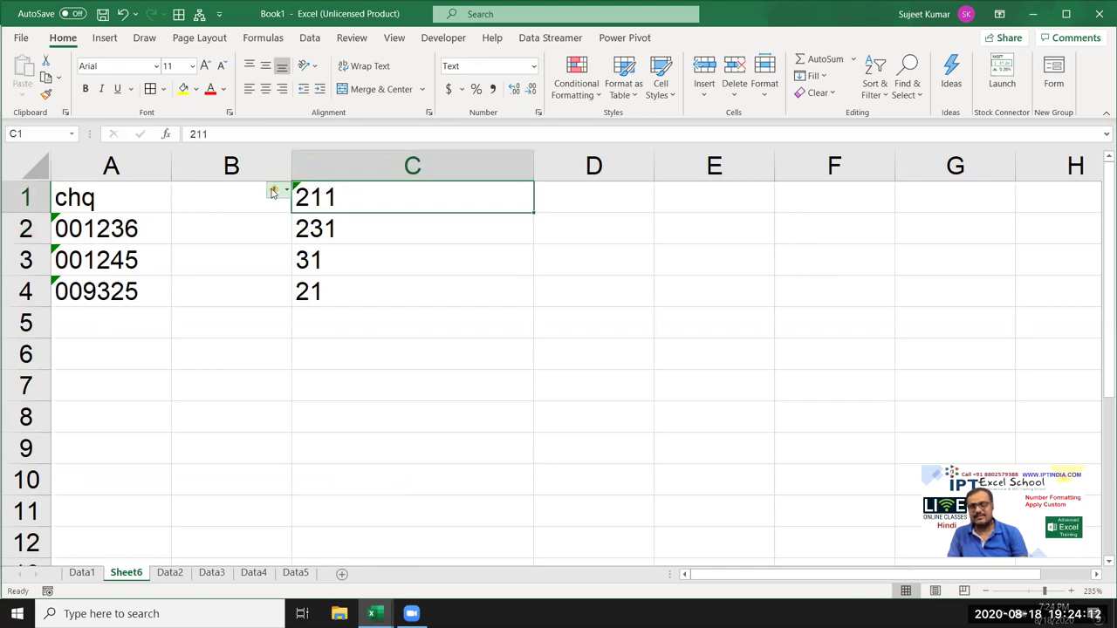
click(270, 191)
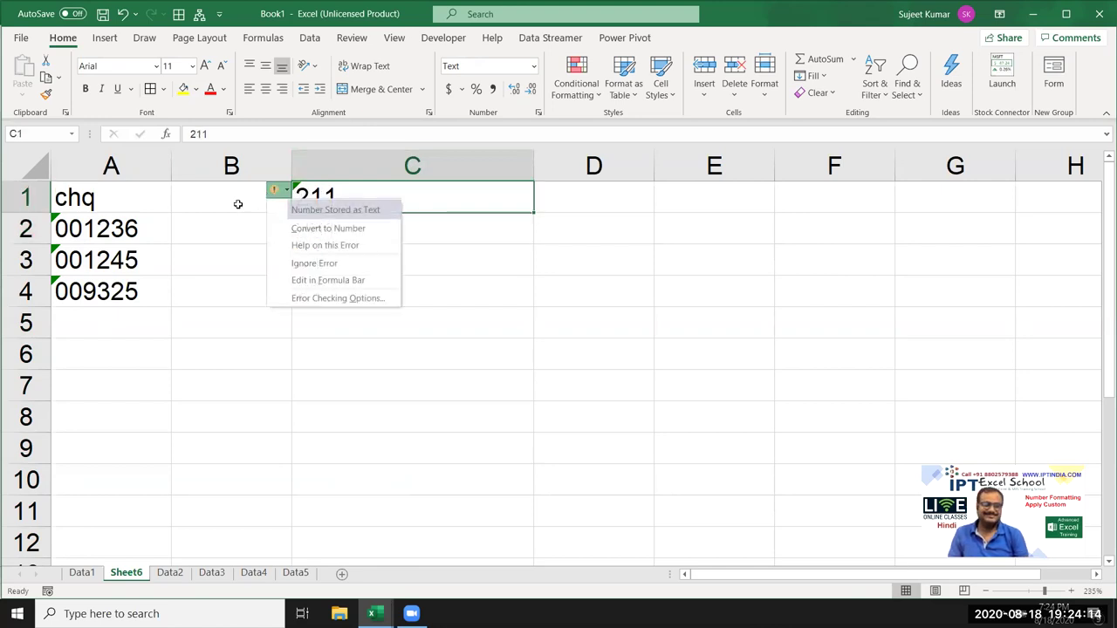
click(236, 202)
click(305, 173)
right_click(324, 176)
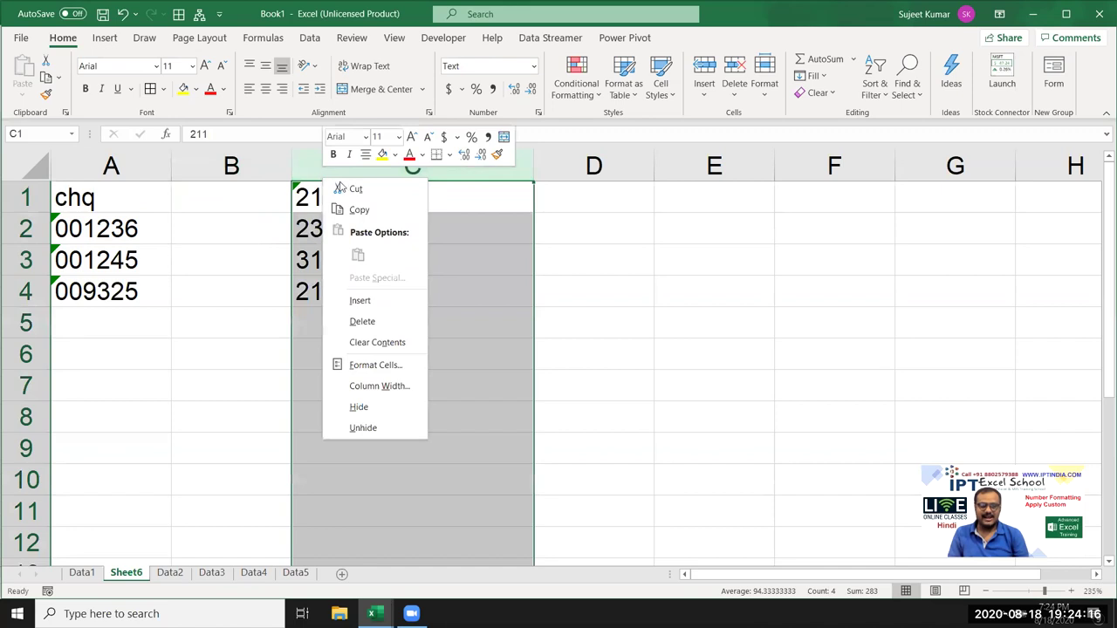
Delete column C and enter =SUM over A1:A4 in A5, which stays as text
click(361, 322)
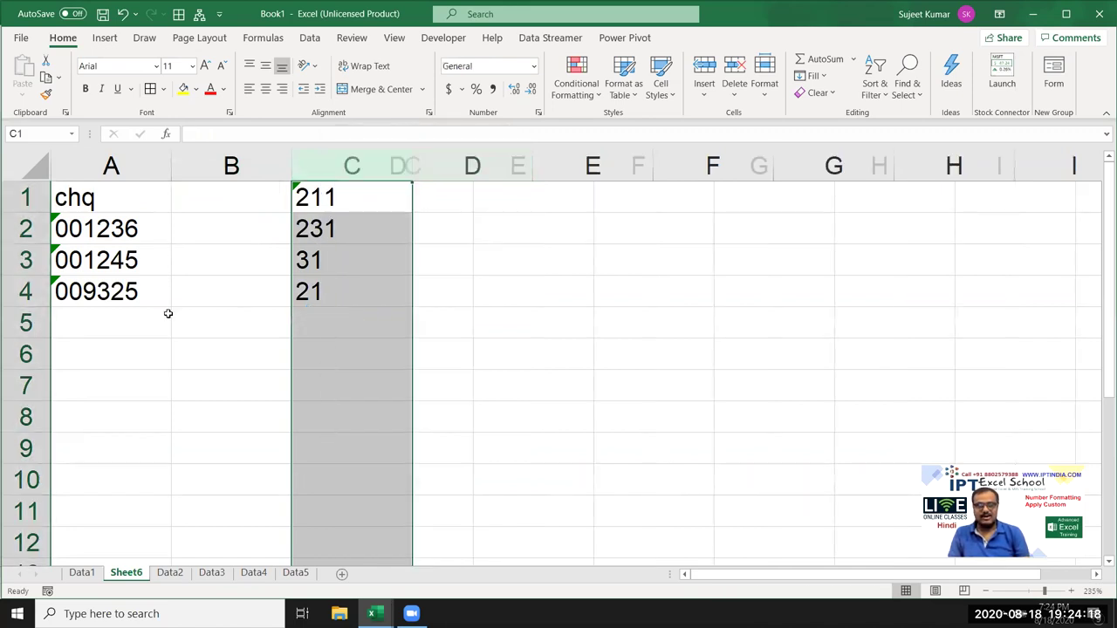
click(69, 323)
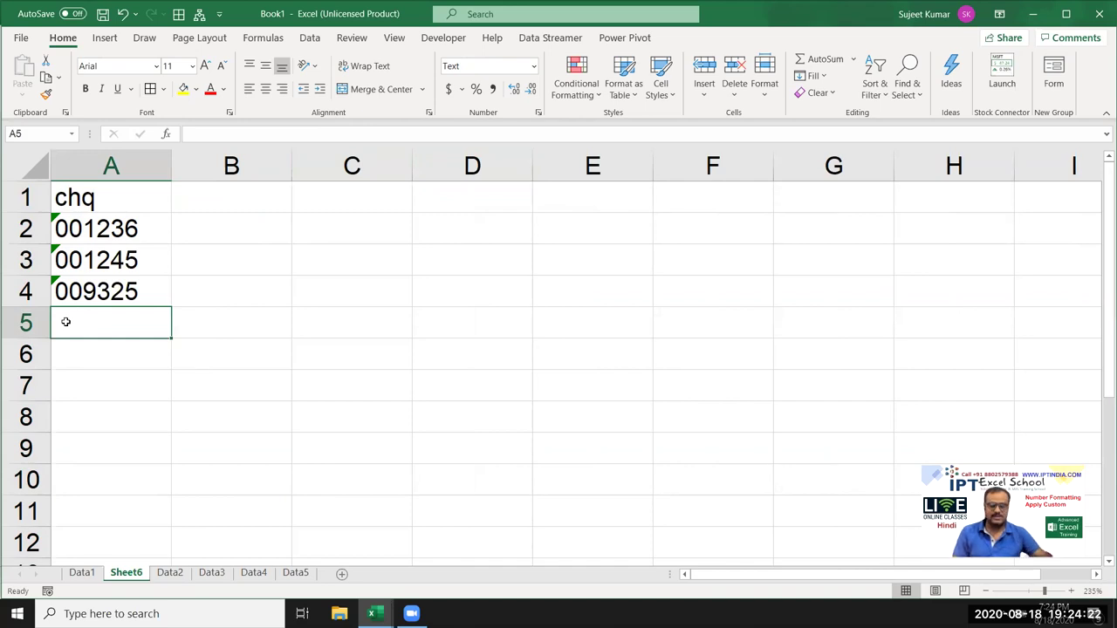
text(=sum)
key(Tab)
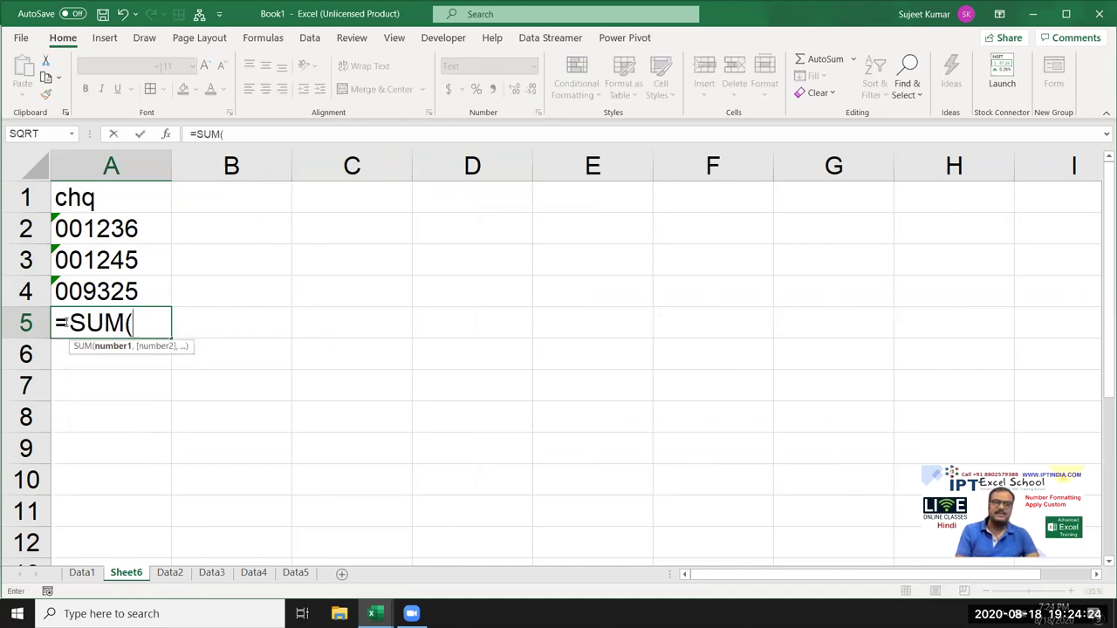
key(Up)
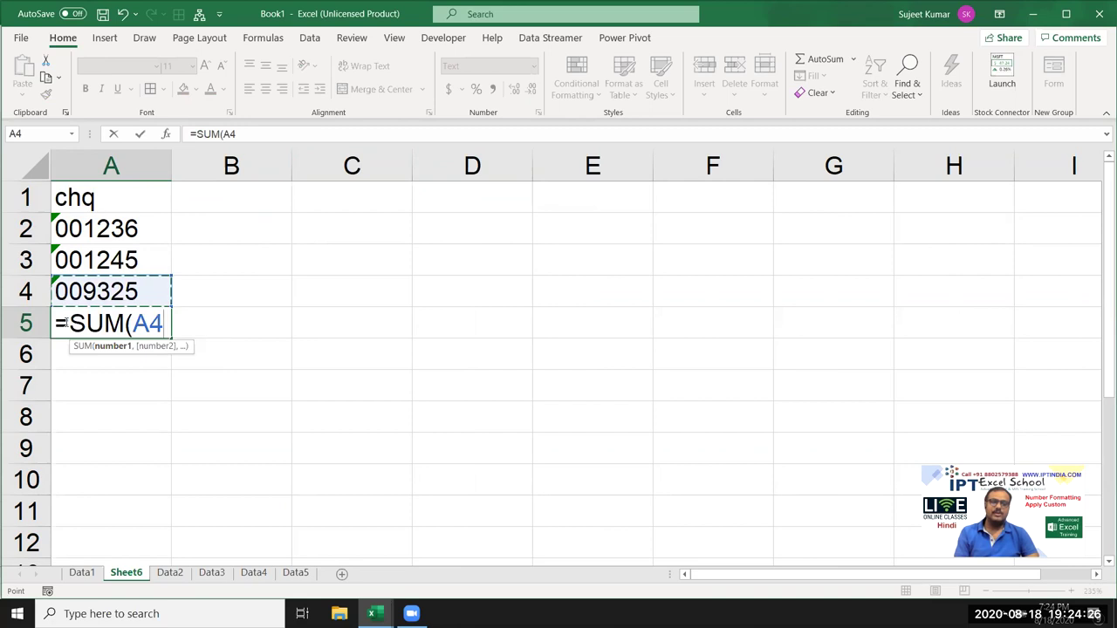
key(shift+Up)
key(shift+Up)
key(shift+Up)
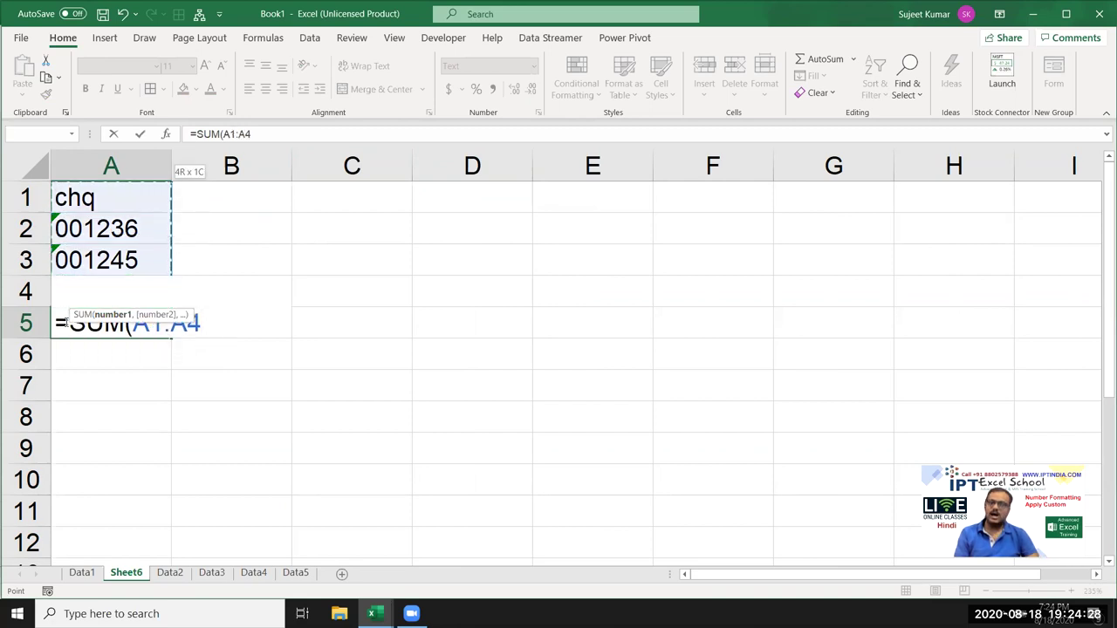
key(Return)
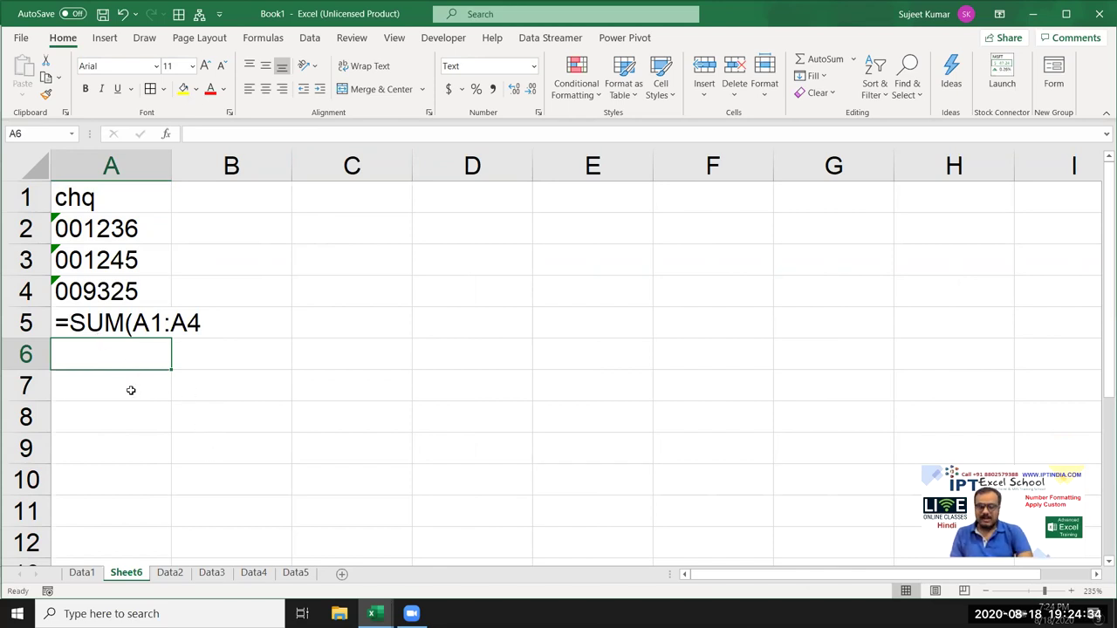
text(009325)
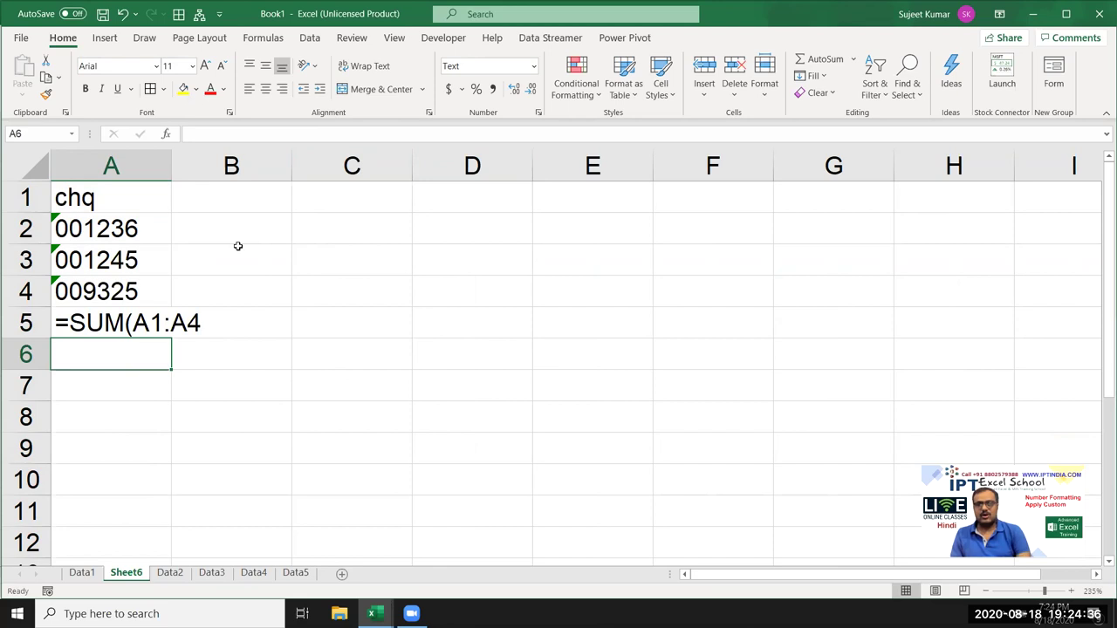
click(116, 233)
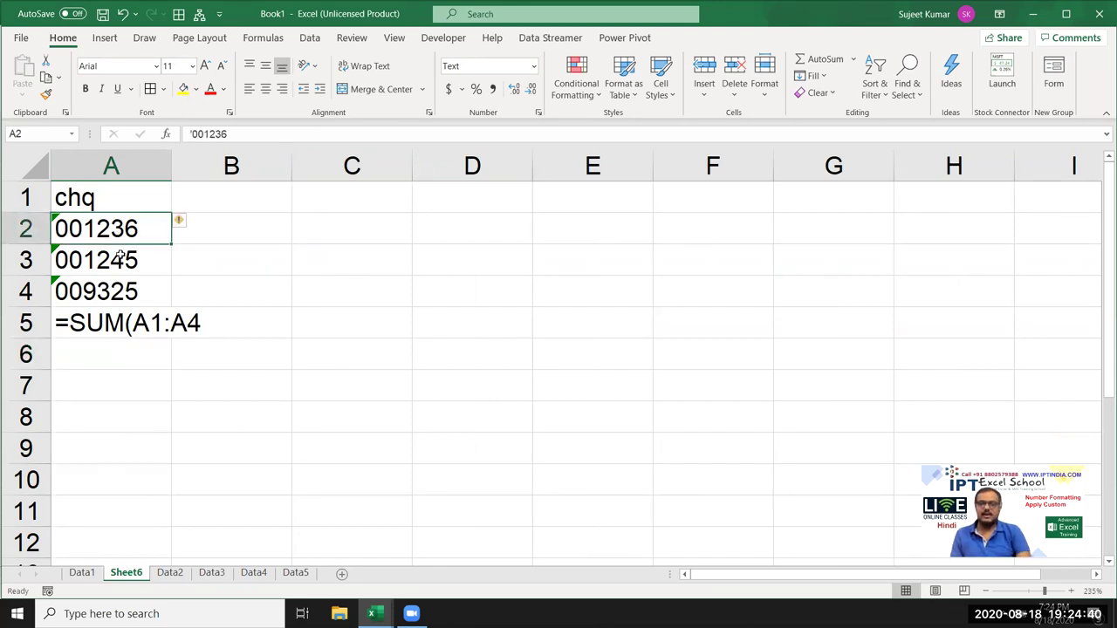
click(358, 234)
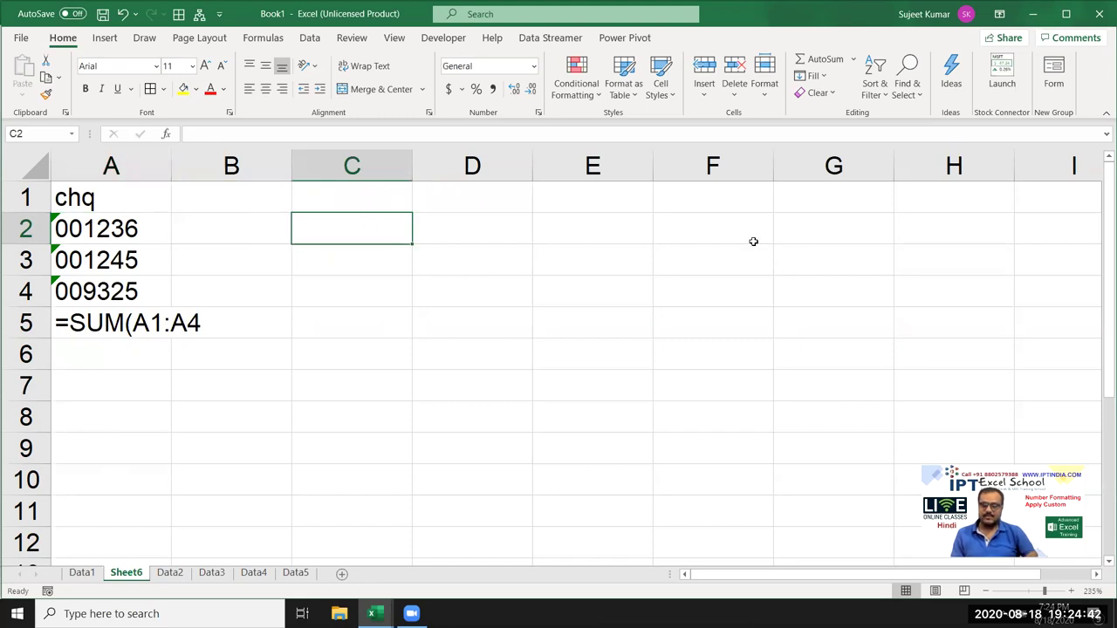
Enter 1346, 2632, 1542, 362 and 15445 down C2 to C6
text(1346)
key(Return)
text(2632)
key(Return)
text(1542)
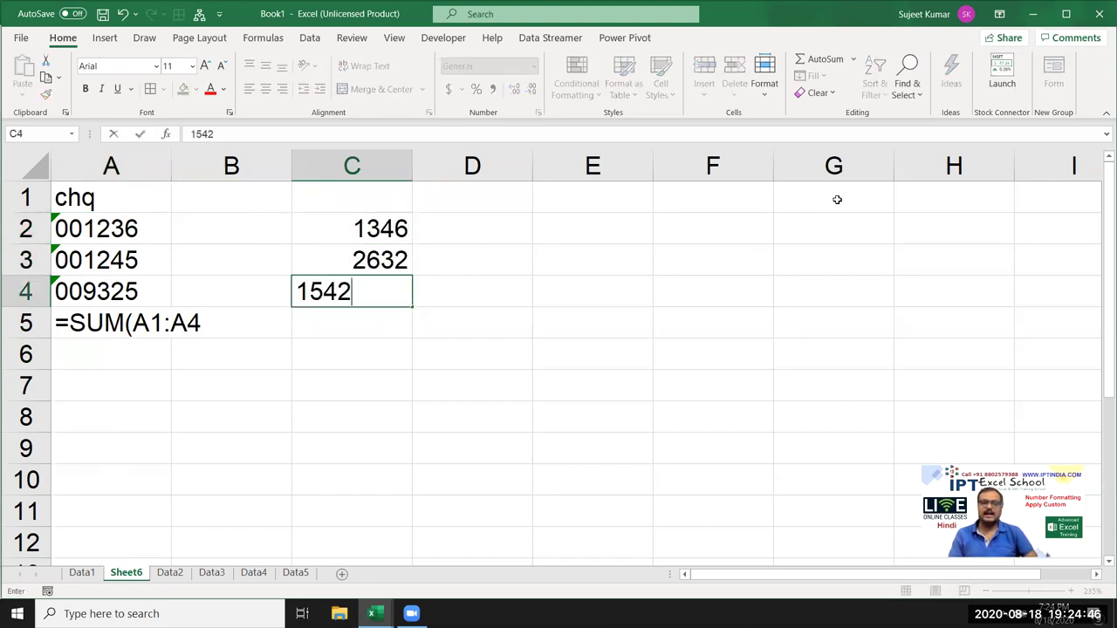
key(Return)
text(362)
key(Return)
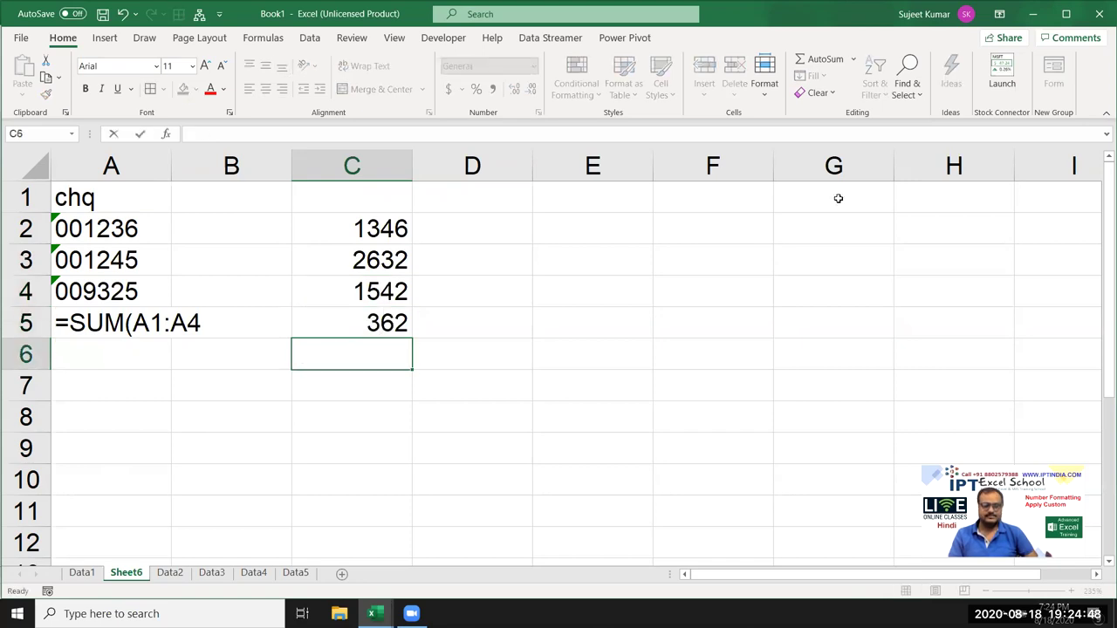
text(15445)
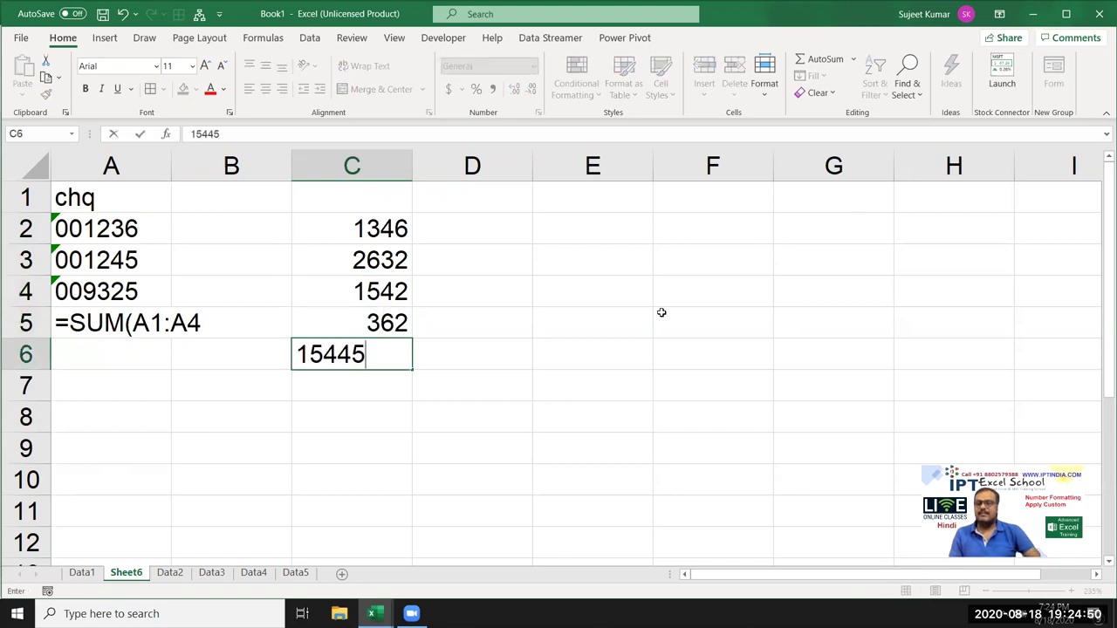
click(661, 314)
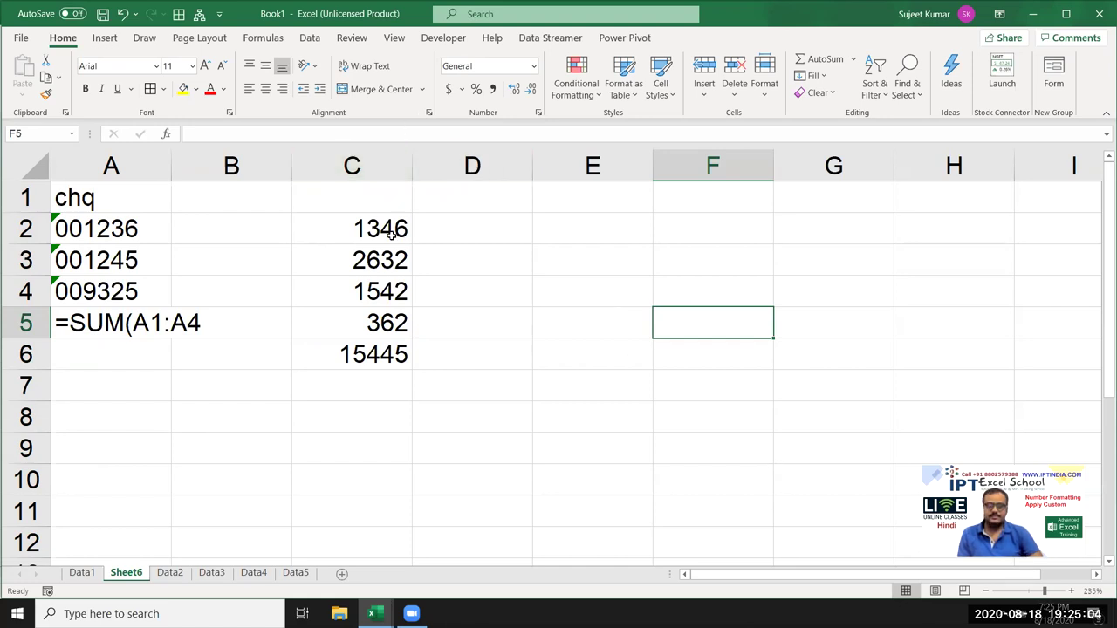
Give C2:C6 the custom format 000000 so values show like 001346
drag(397, 231, 382, 358)
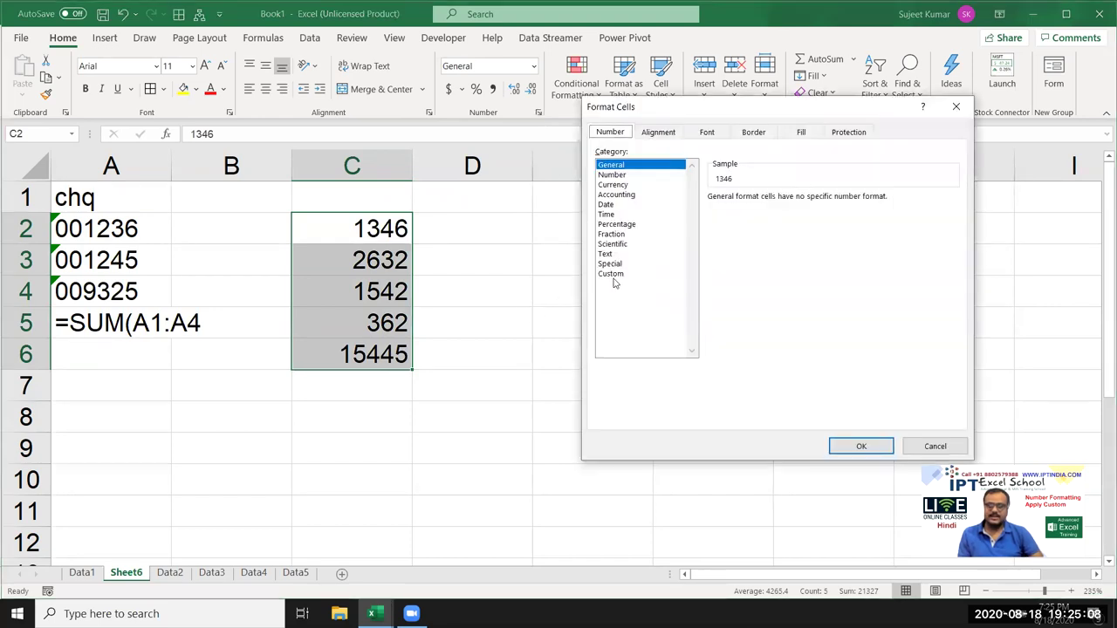
click(614, 275)
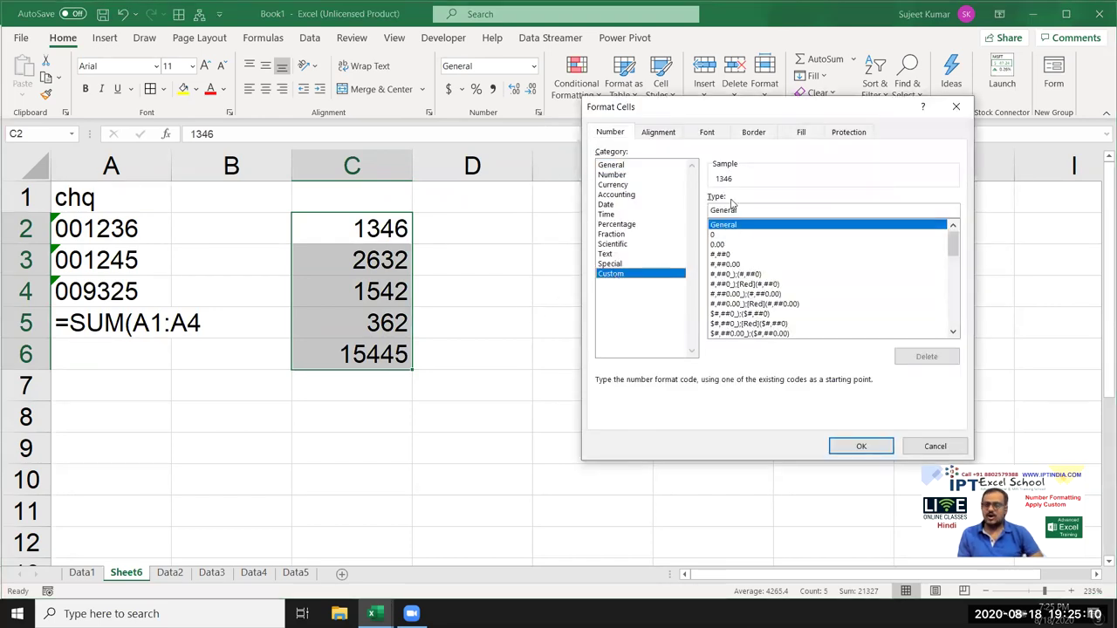
double_click(733, 207)
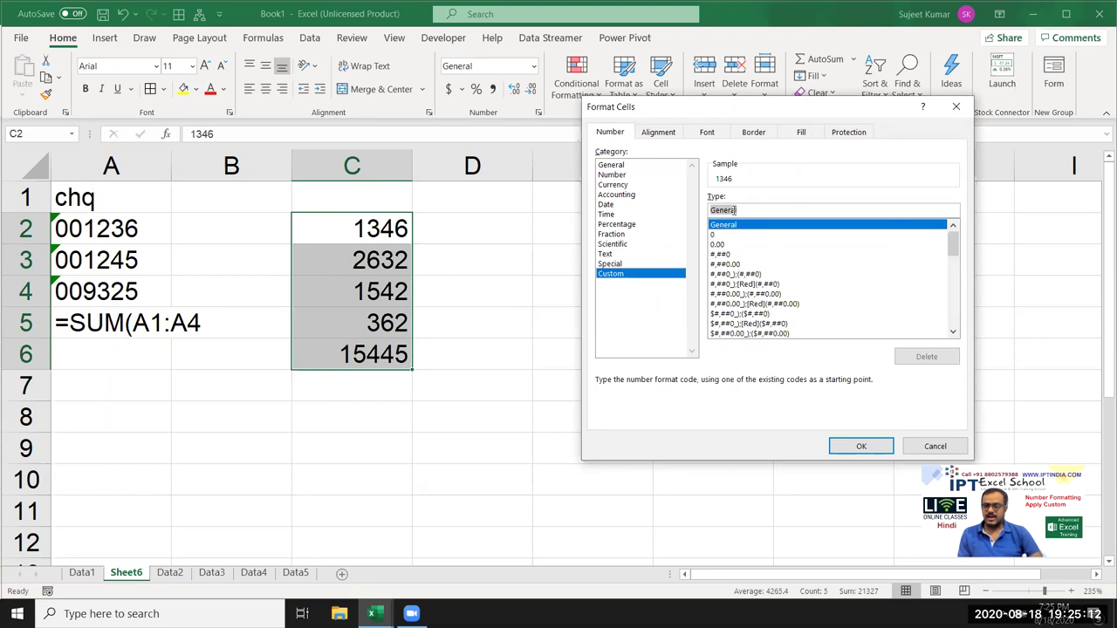
text(000)
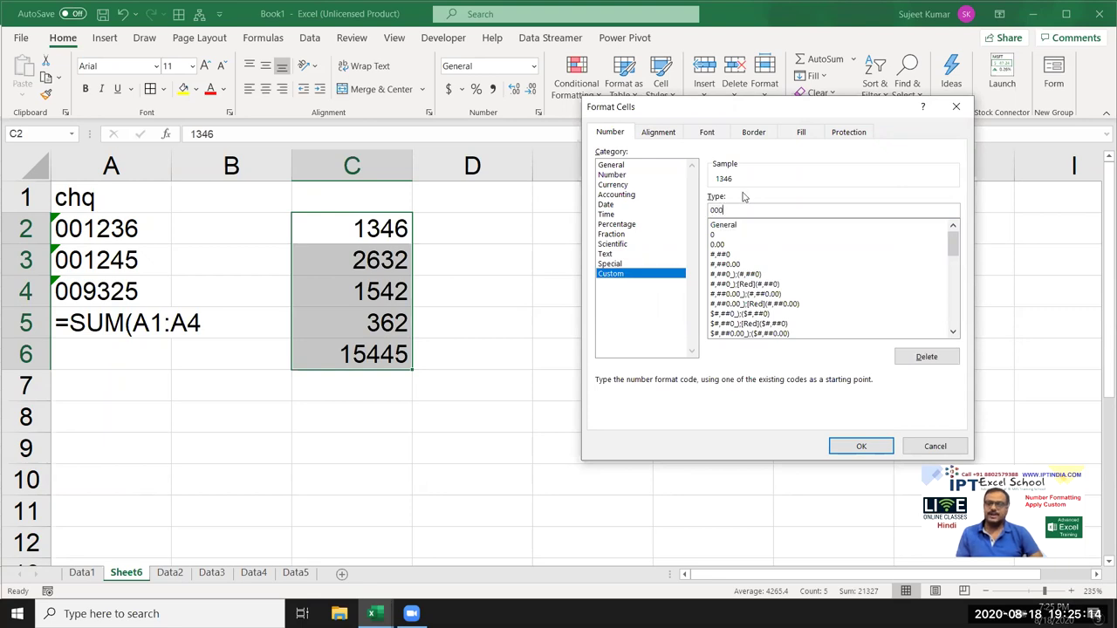
text(00)
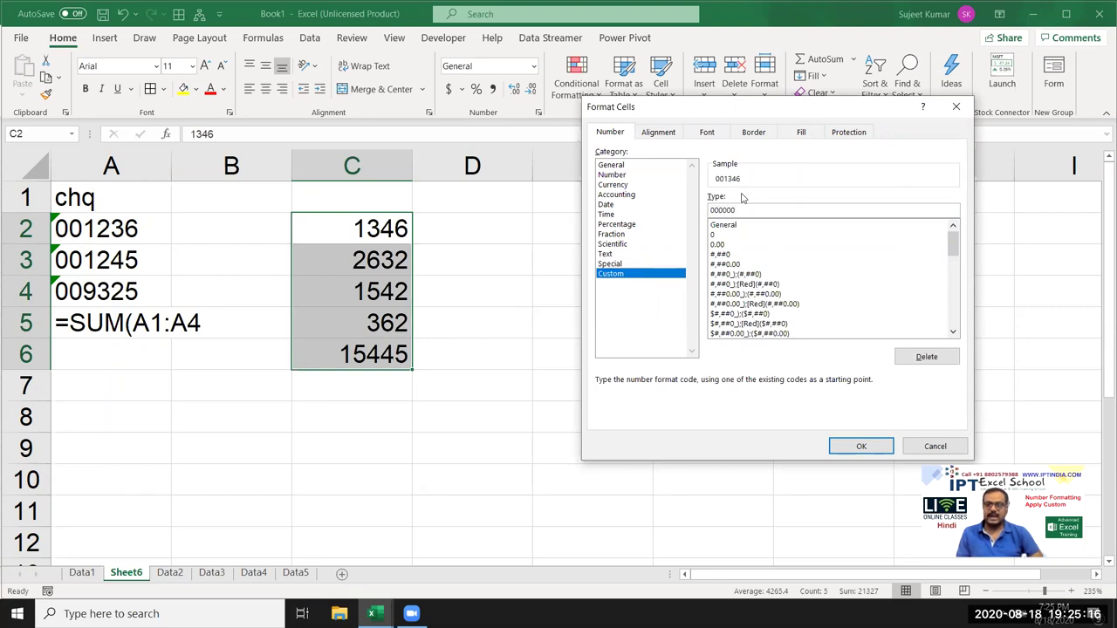
key(Return)
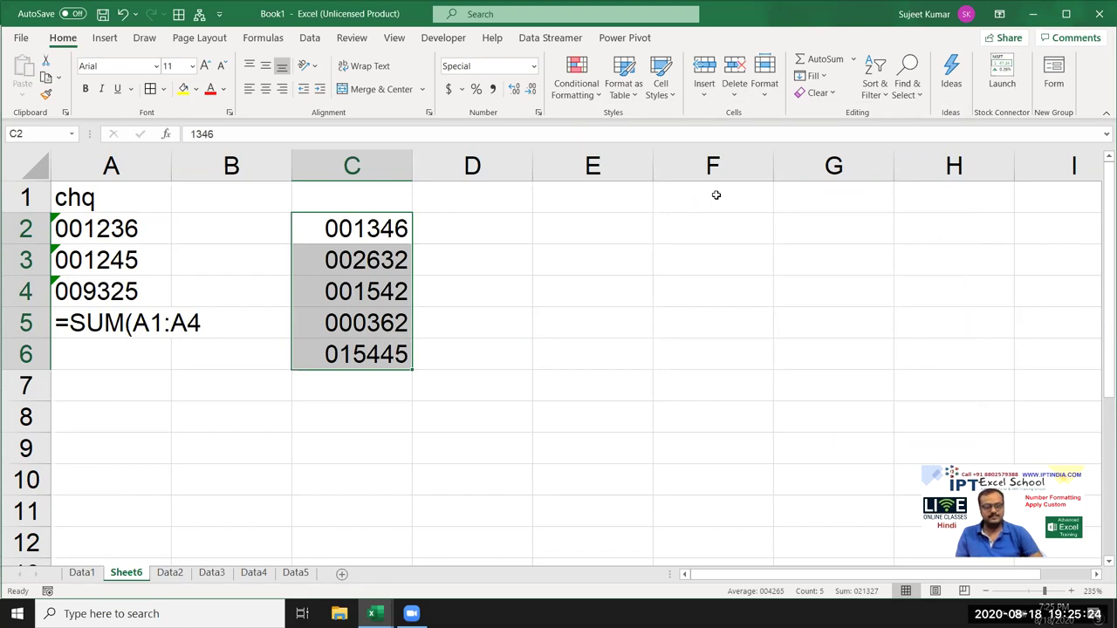
Add the heading Mobile in cell D1
click(519, 189)
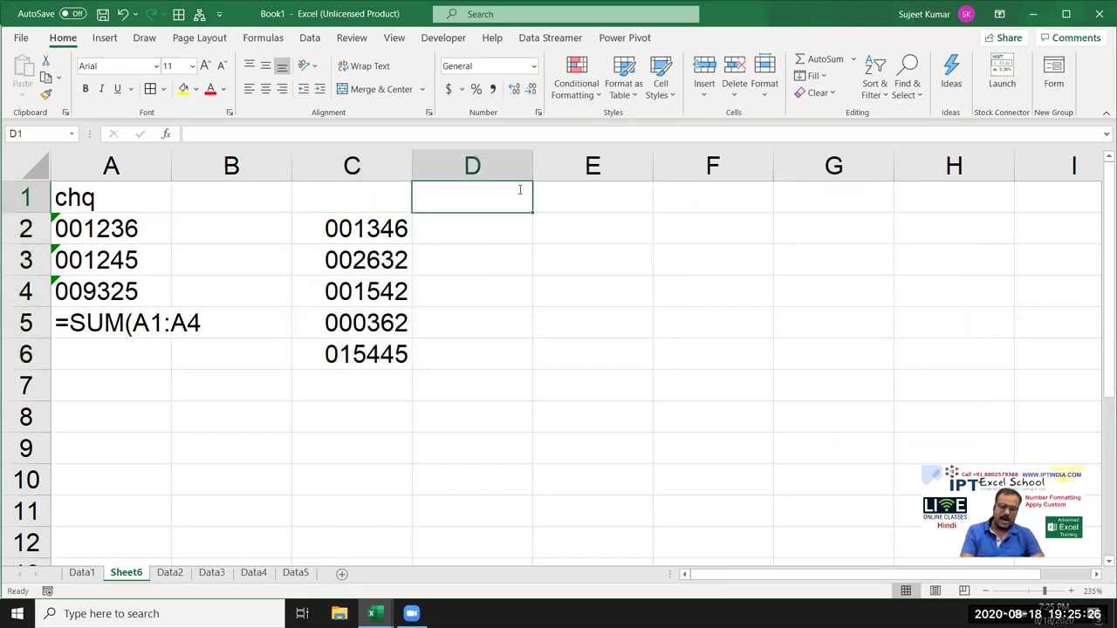
text(Mobil)
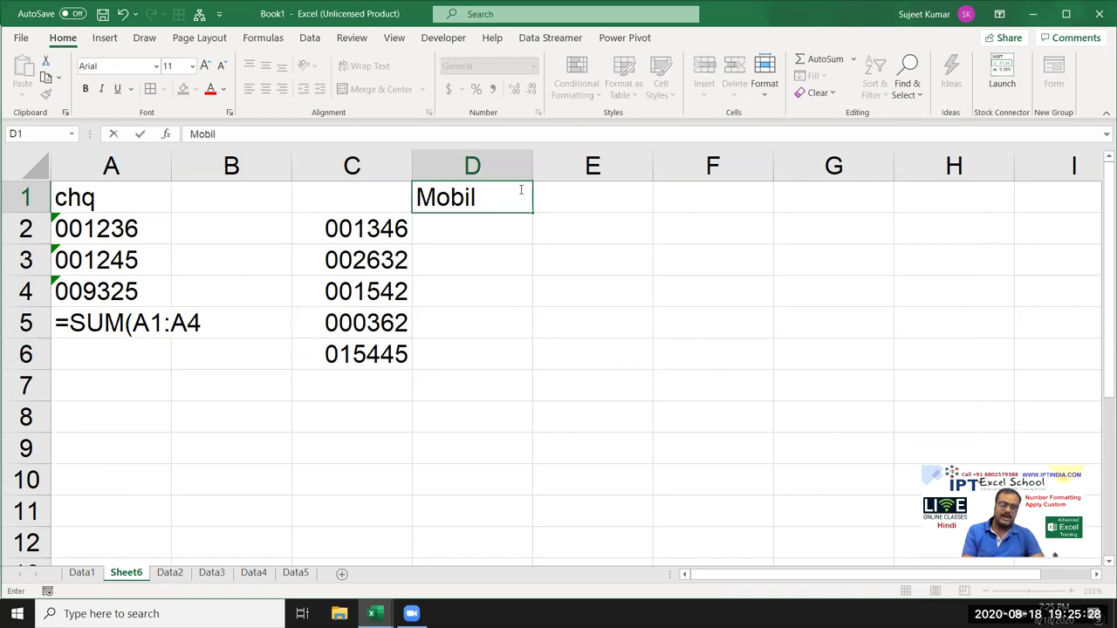
text(e)
key(Return)
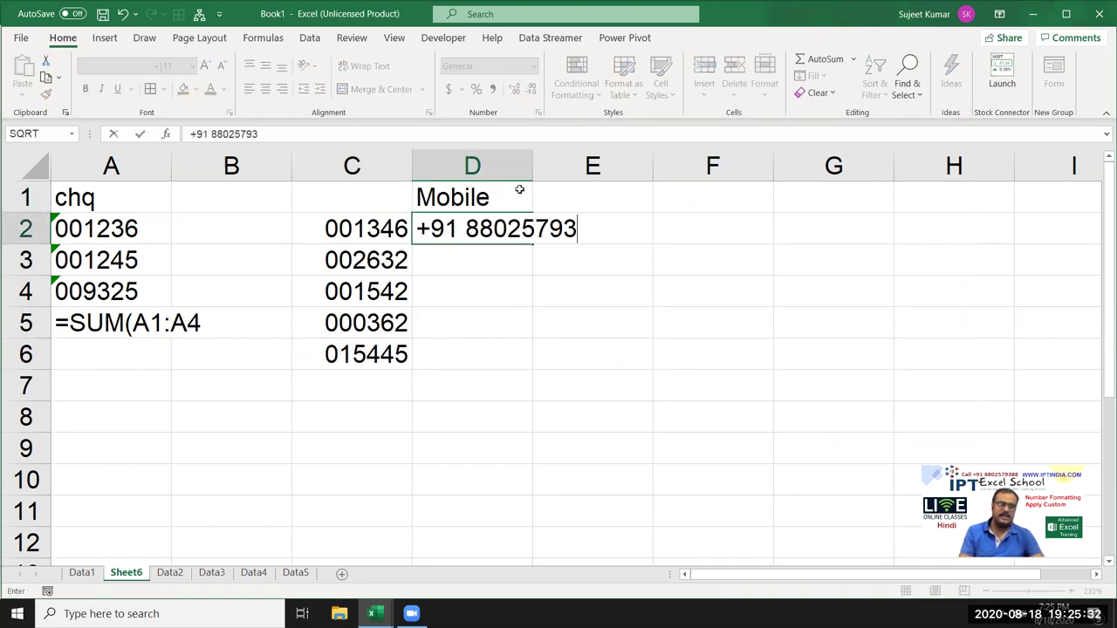
key(Return)
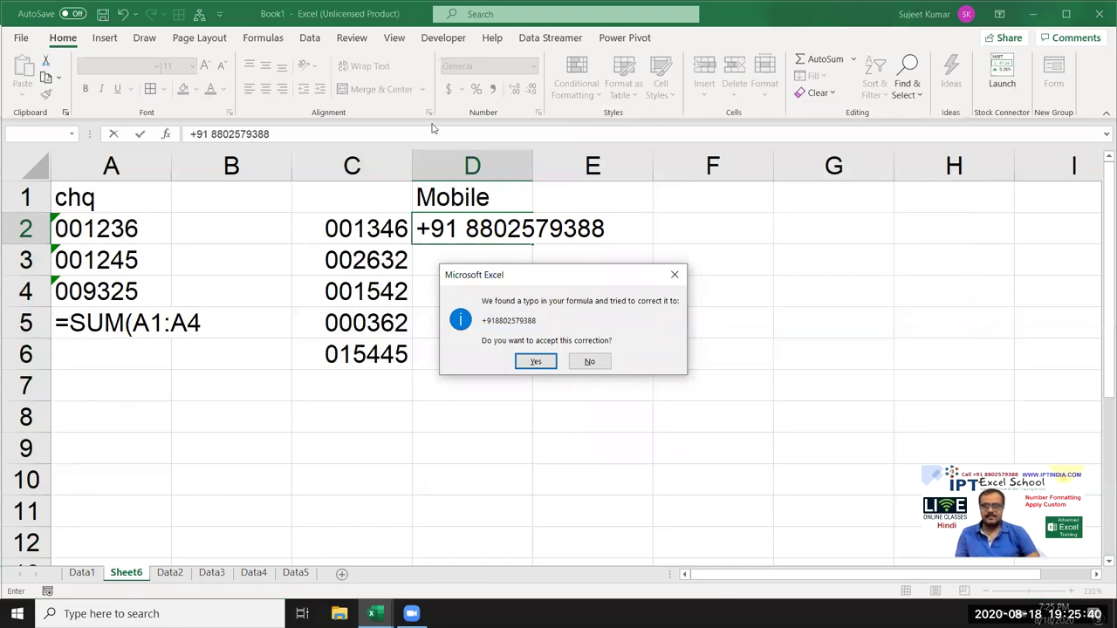
click(390, 135)
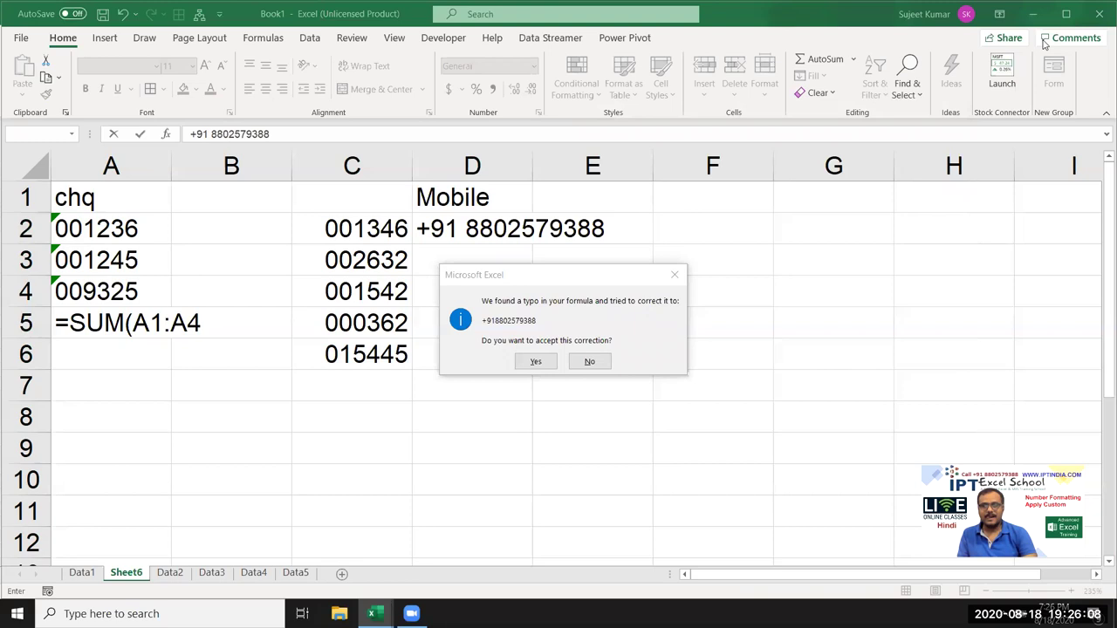
click(677, 273)
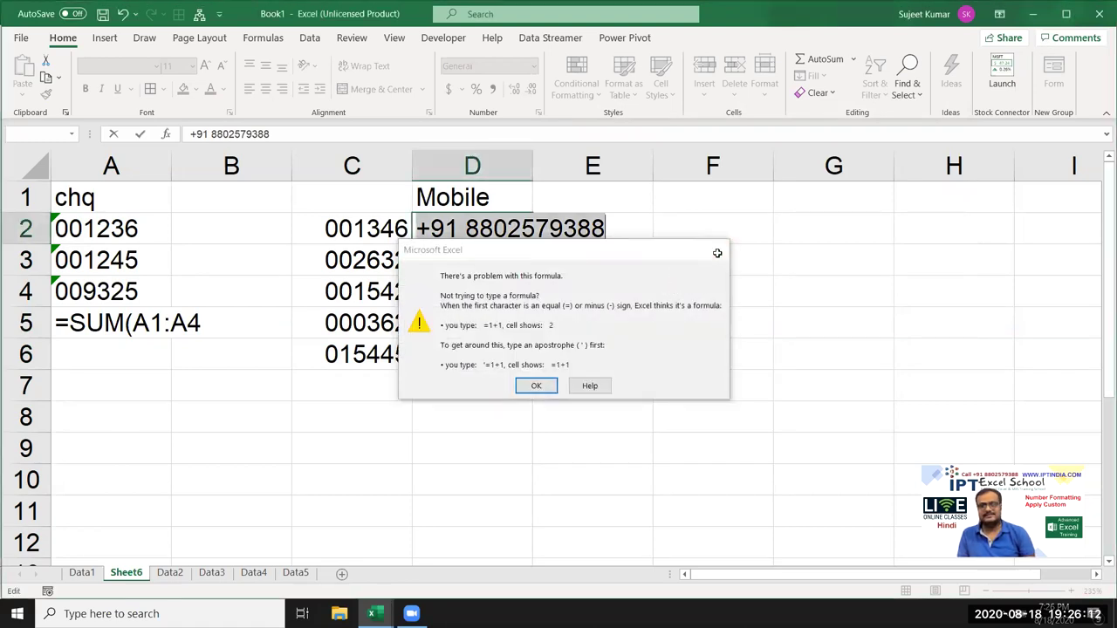
click(717, 253)
key(Return)
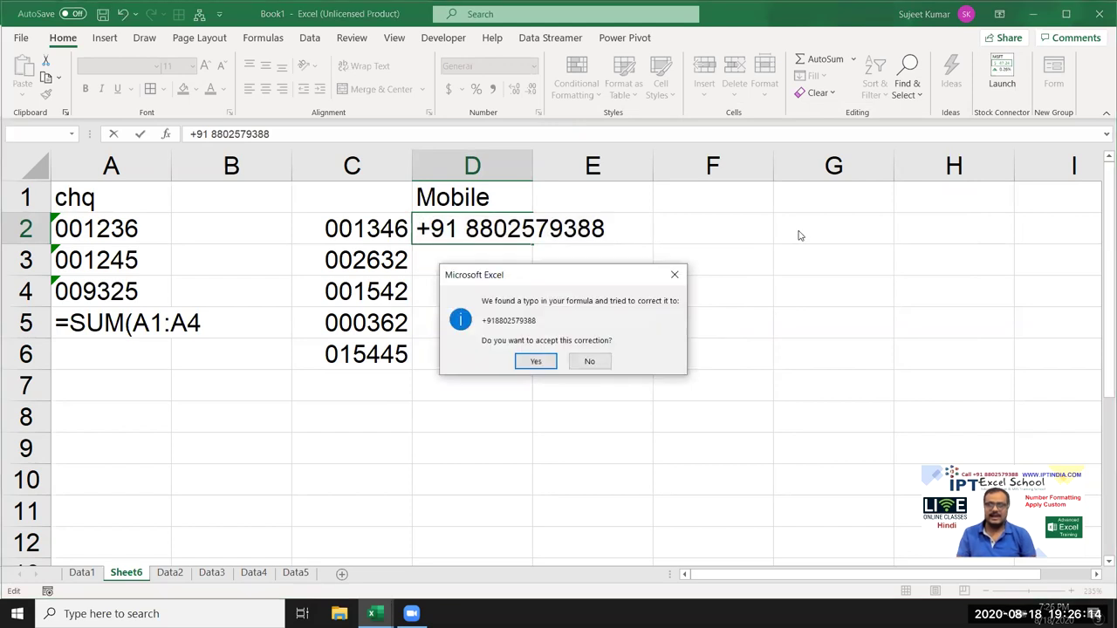
click(536, 361)
click(685, 266)
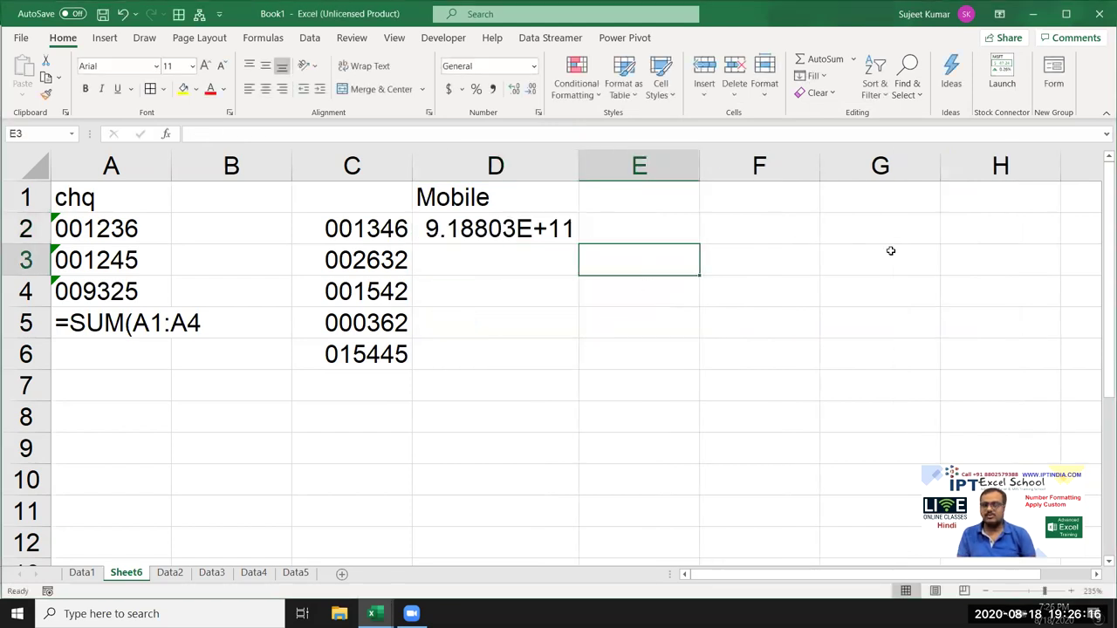
text(=)
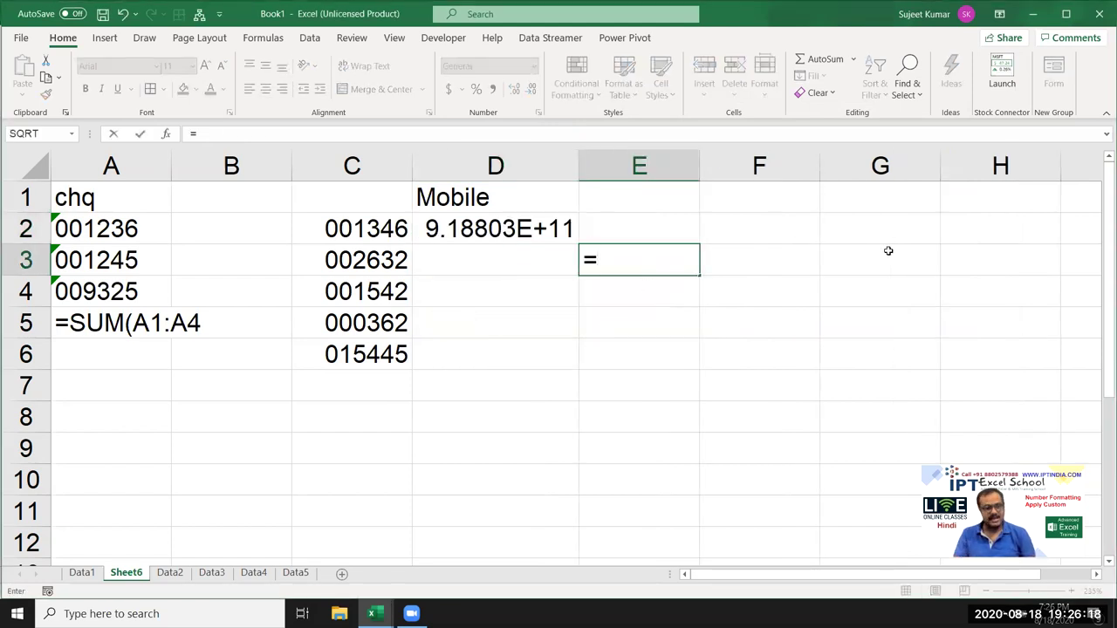
key(BackSpace)
text(+)
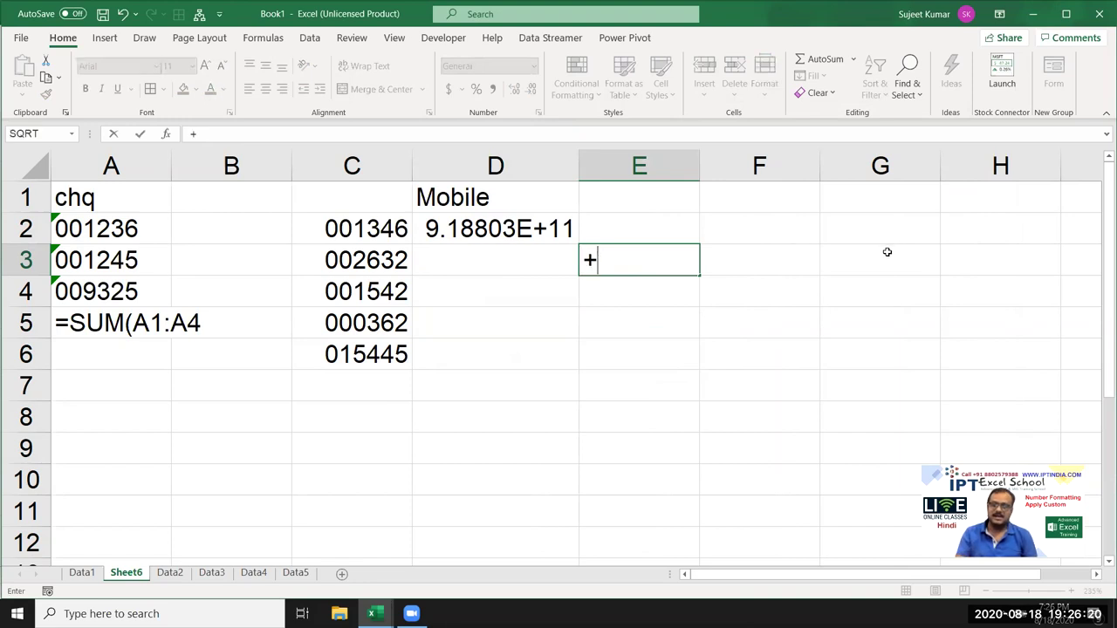
text(20+30)
key(Return)
key(Up)
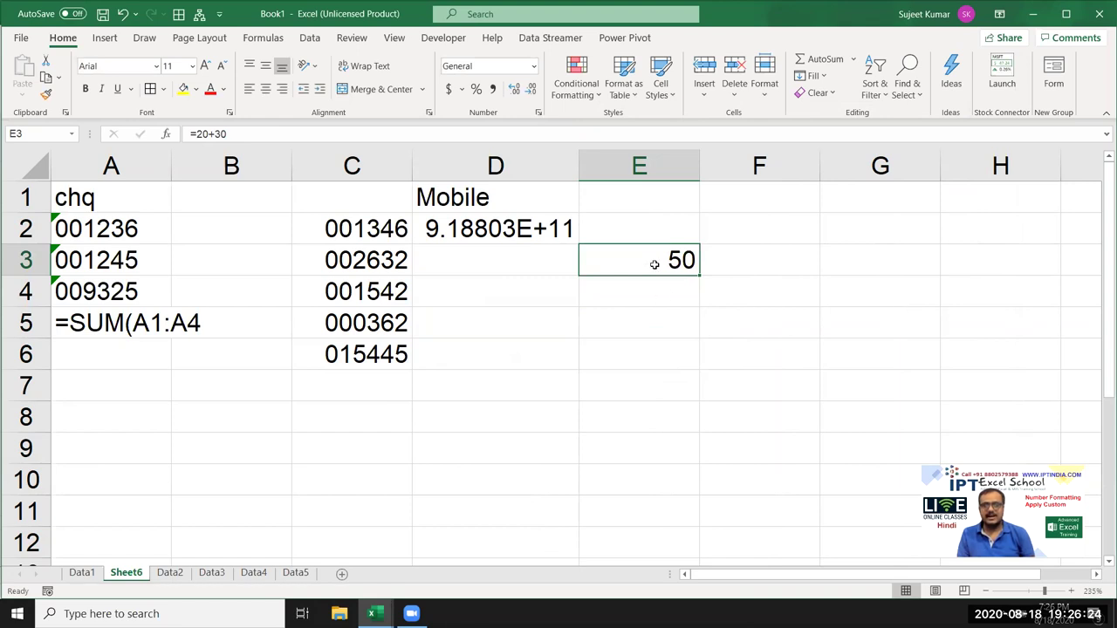
double_click(655, 259)
drag(597, 260, 581, 260)
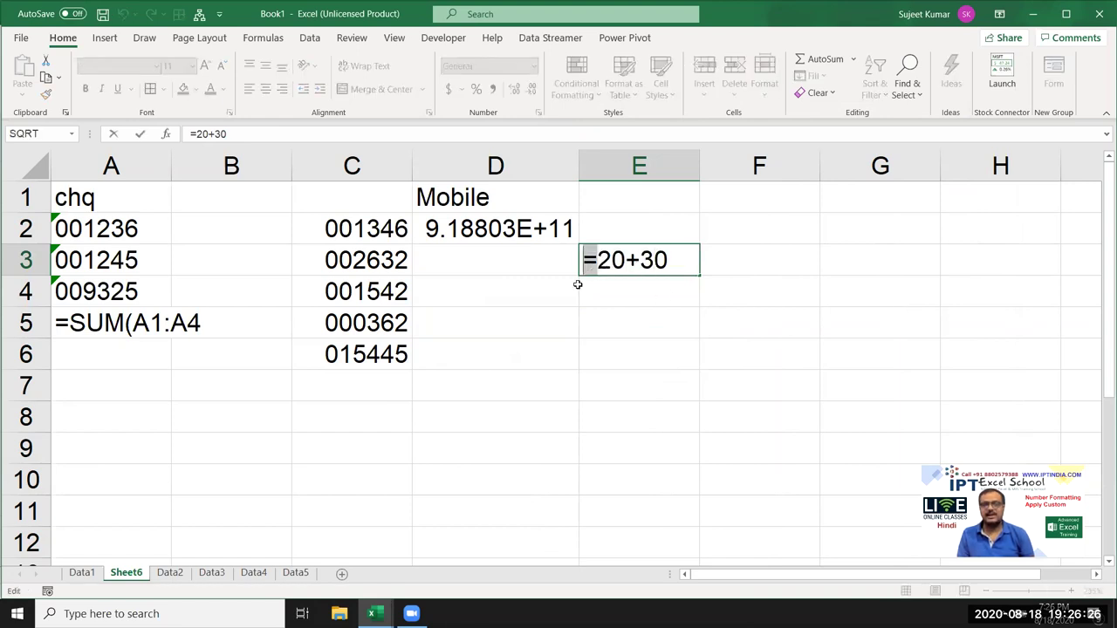
key(End)
key(ctrl+Return)
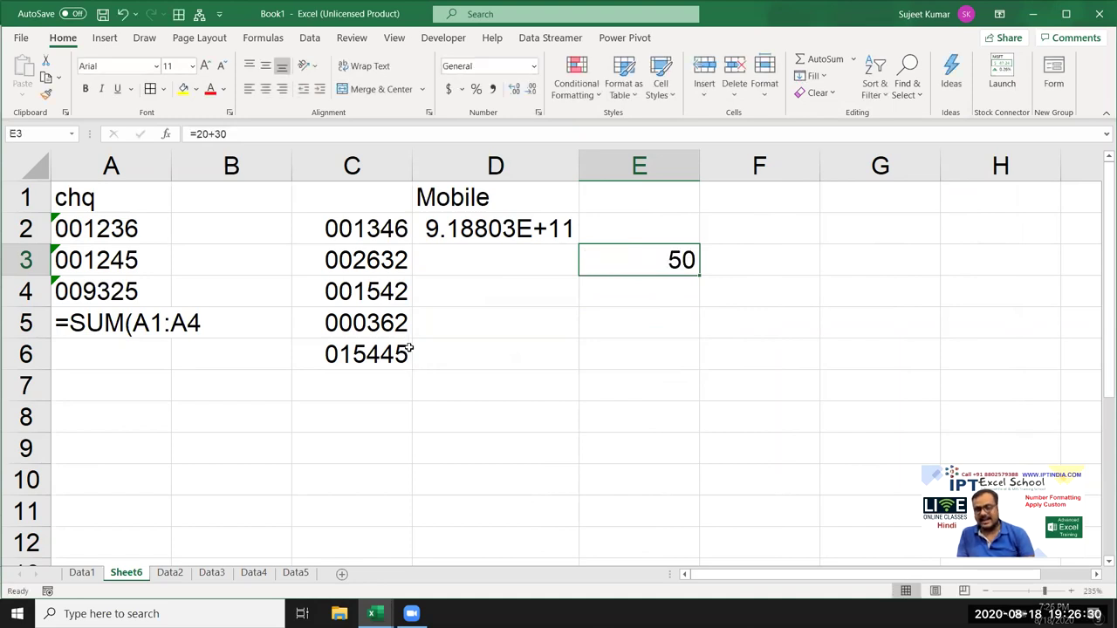
key(Delete)
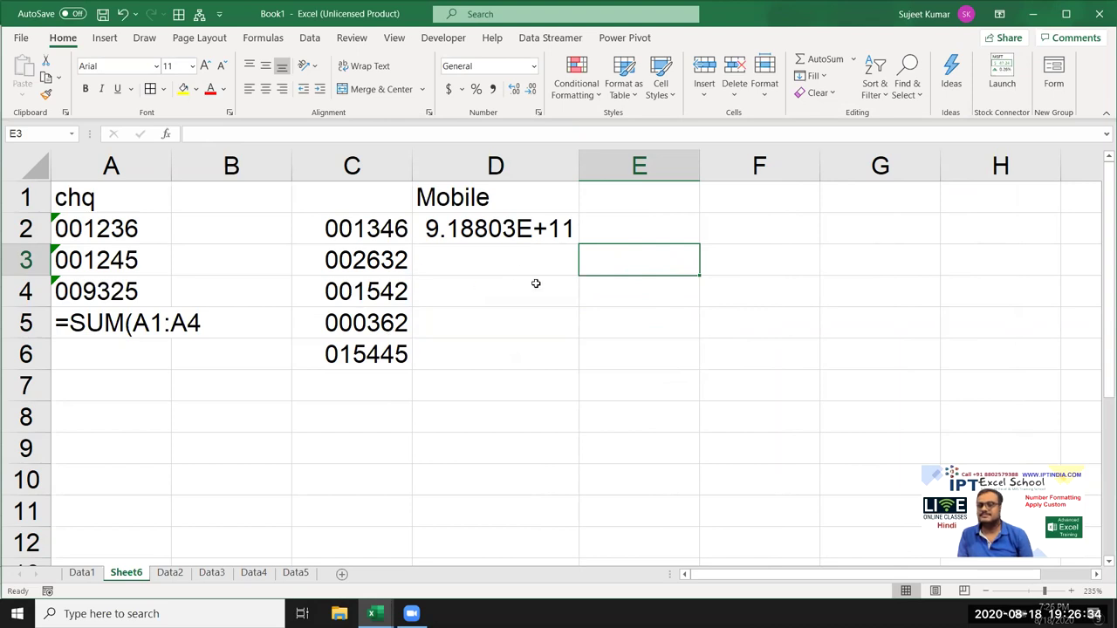
click(511, 250)
click(506, 229)
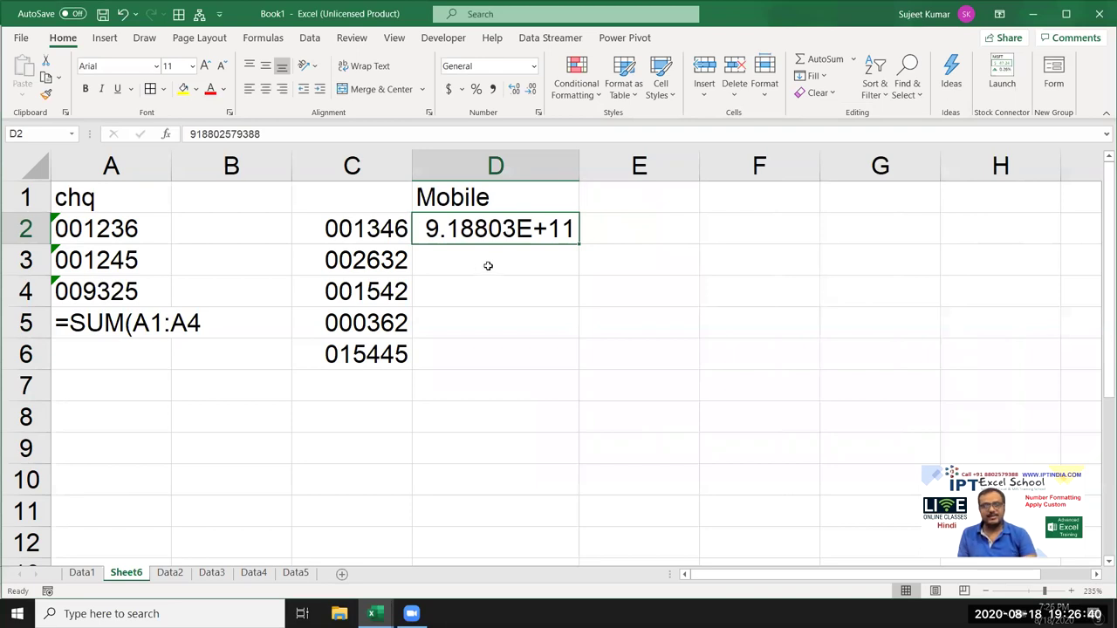
shift+click(491, 365)
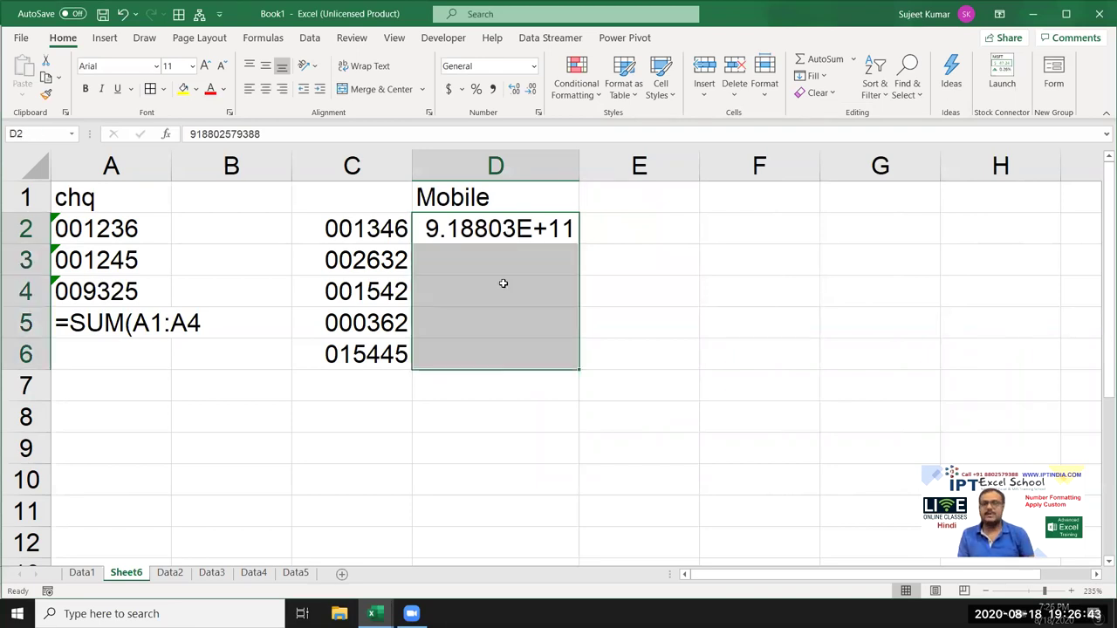
click(538, 112)
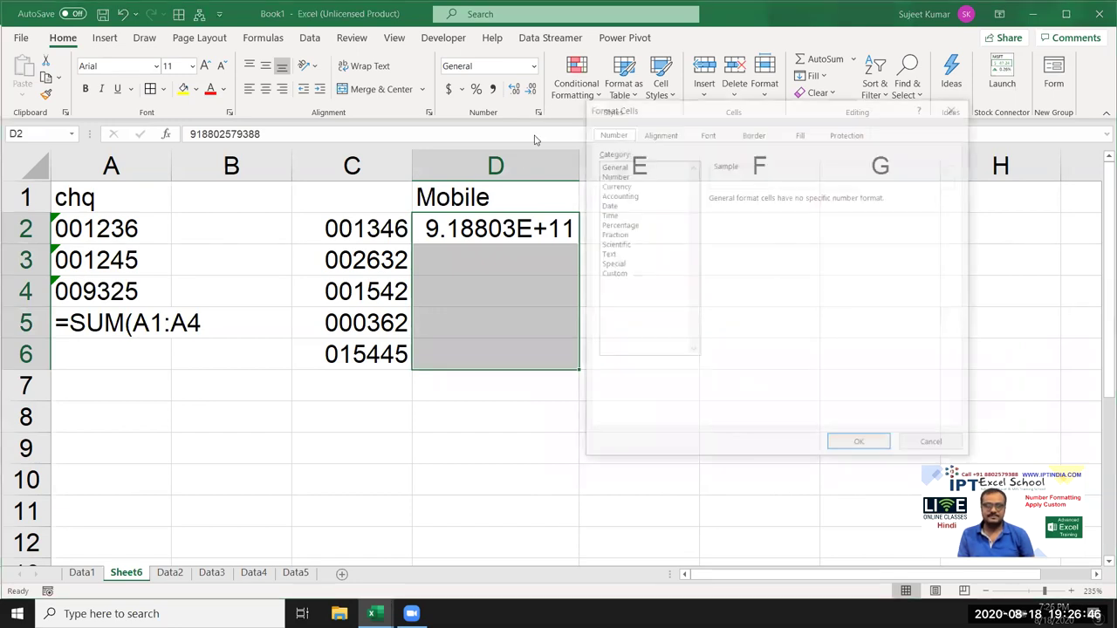
click(630, 272)
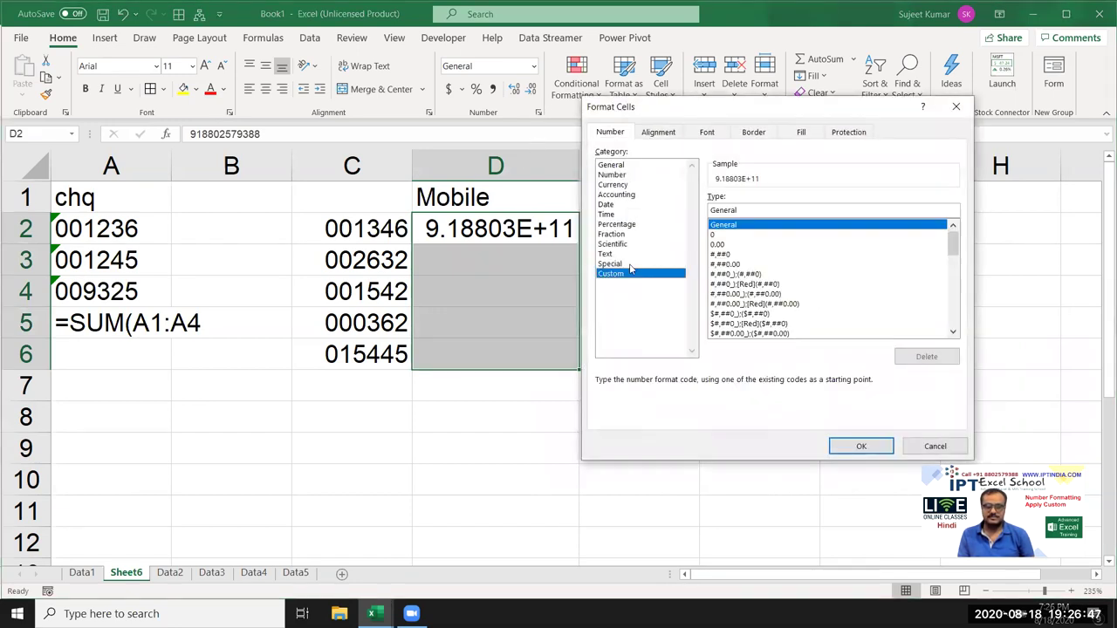
double_click(723, 211)
text(+9)
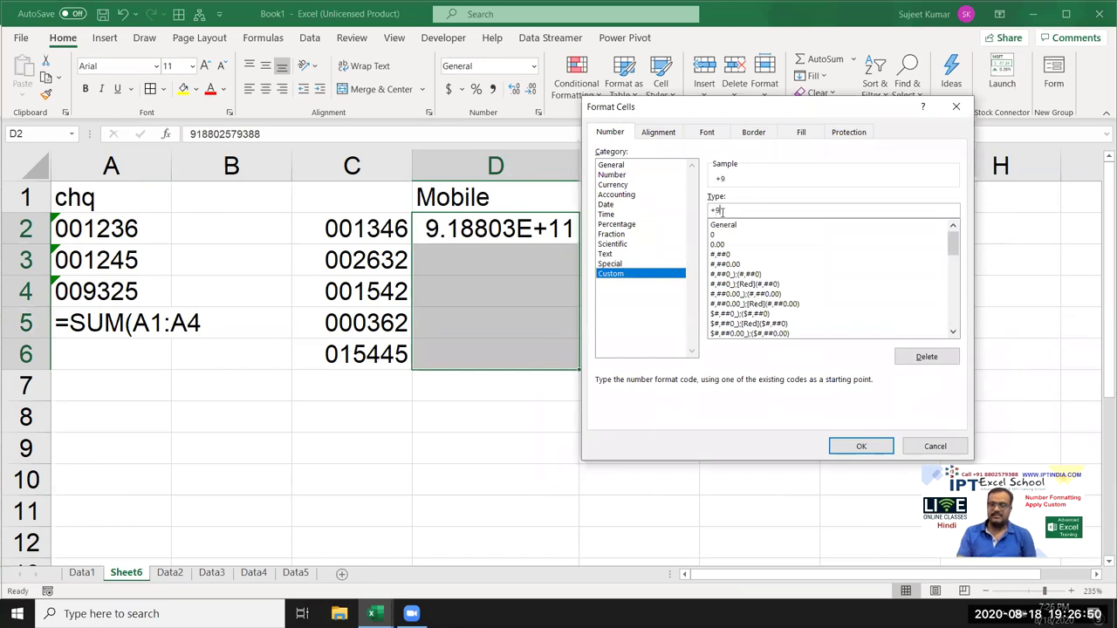
text(1 0000000000)
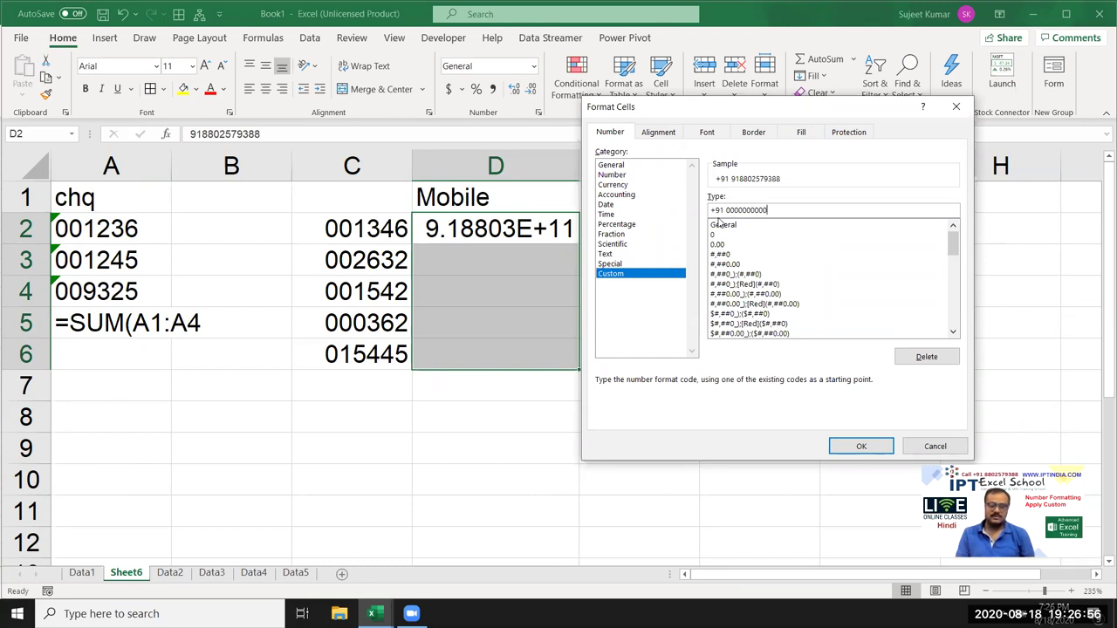
key(Return)
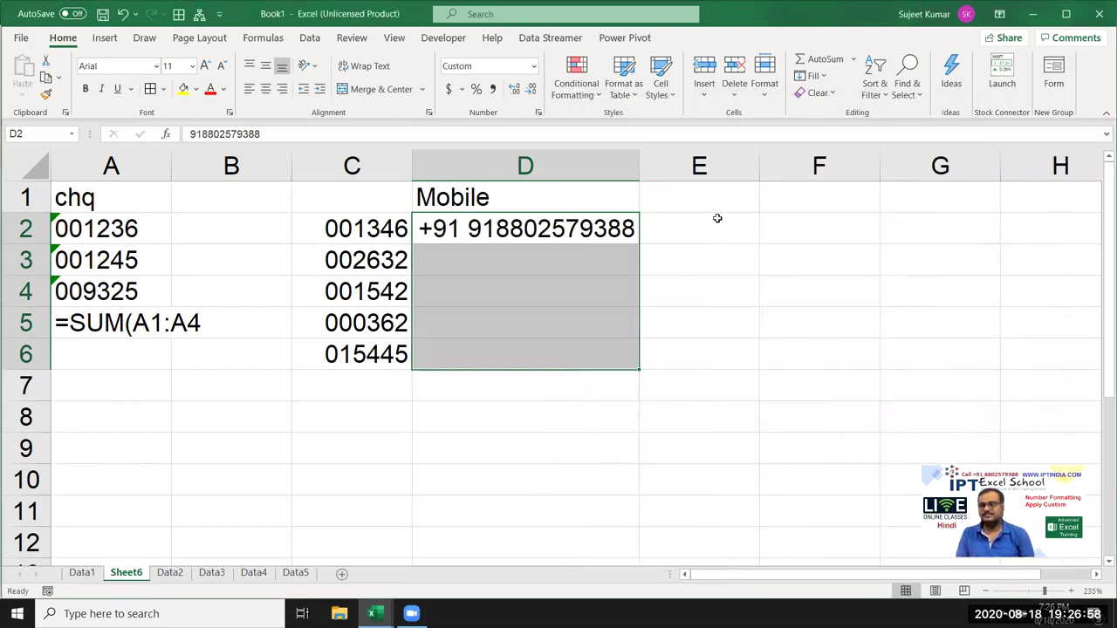
click(528, 263)
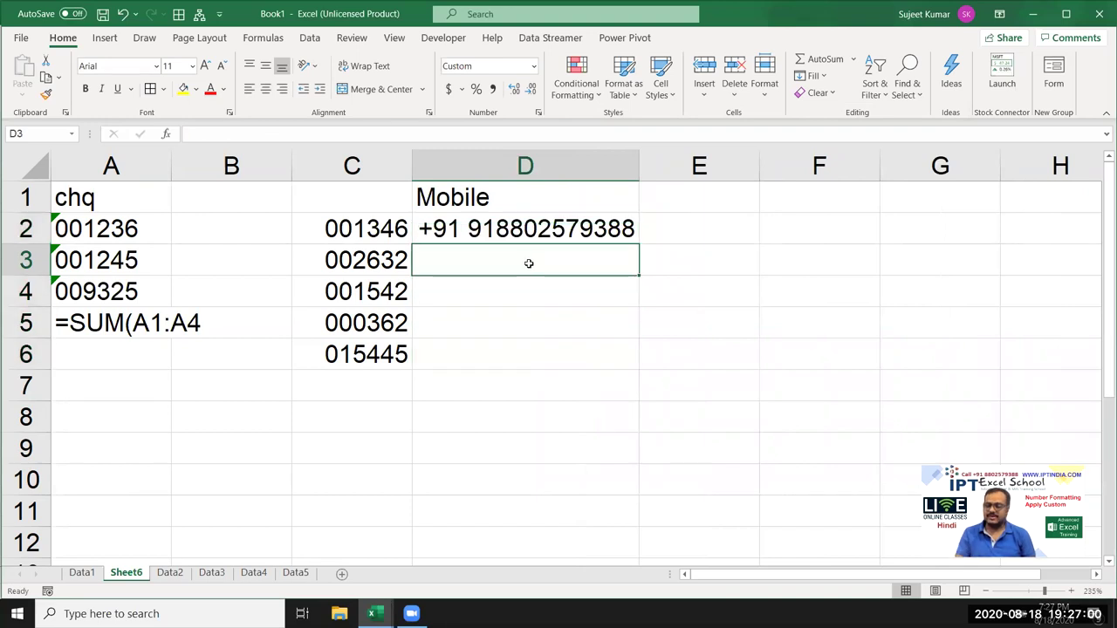
key(Return)
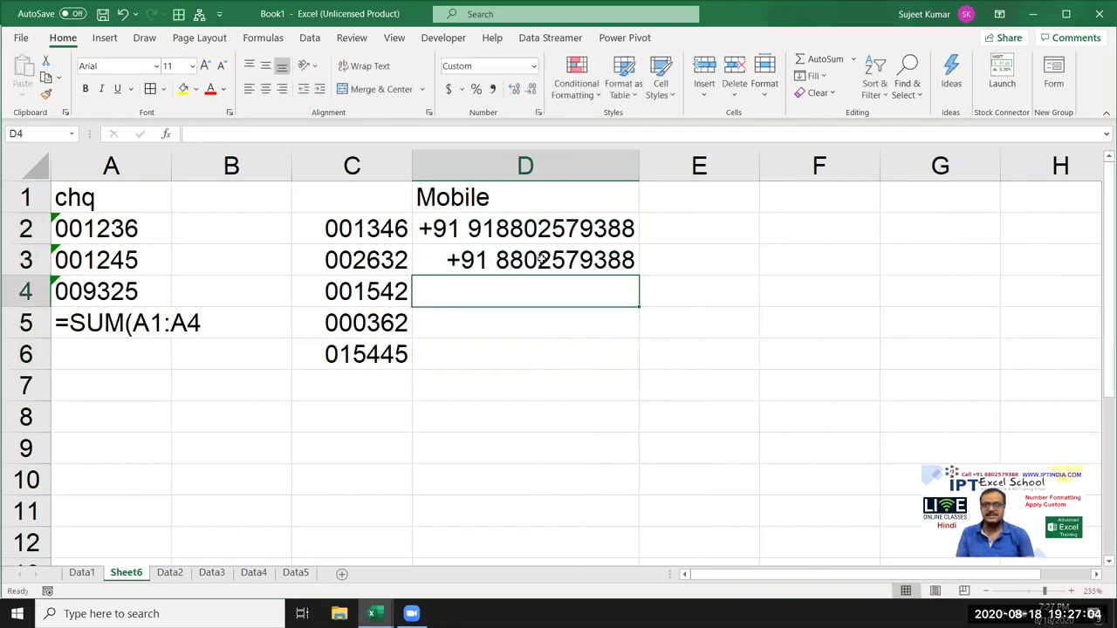
click(477, 229)
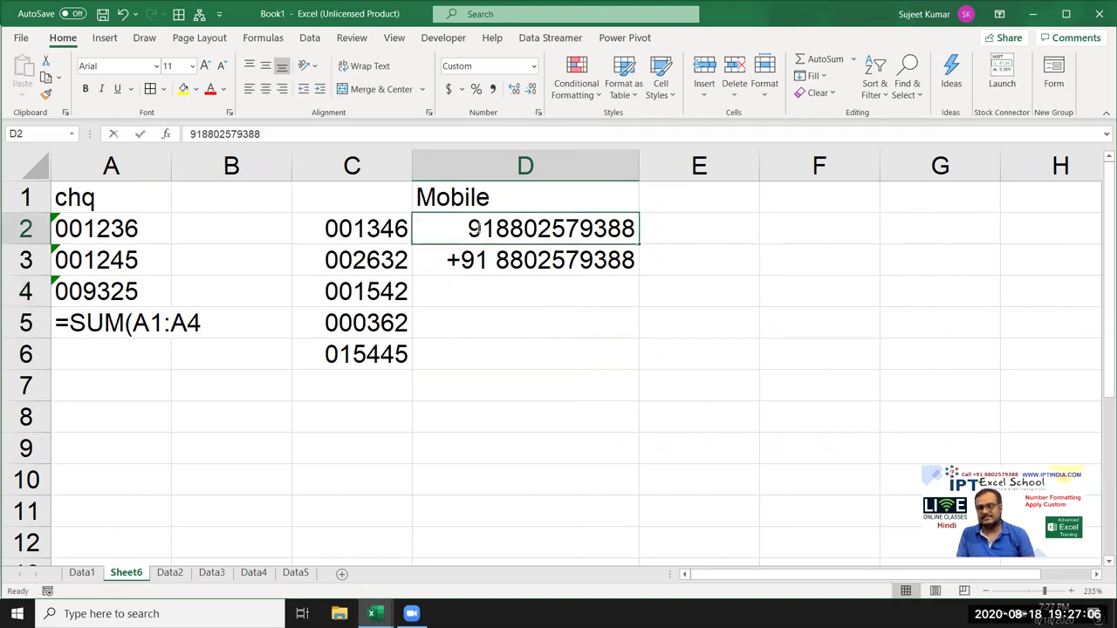
double_click(477, 229)
key(BackSpace)
key(BackSpace)
key(Return)
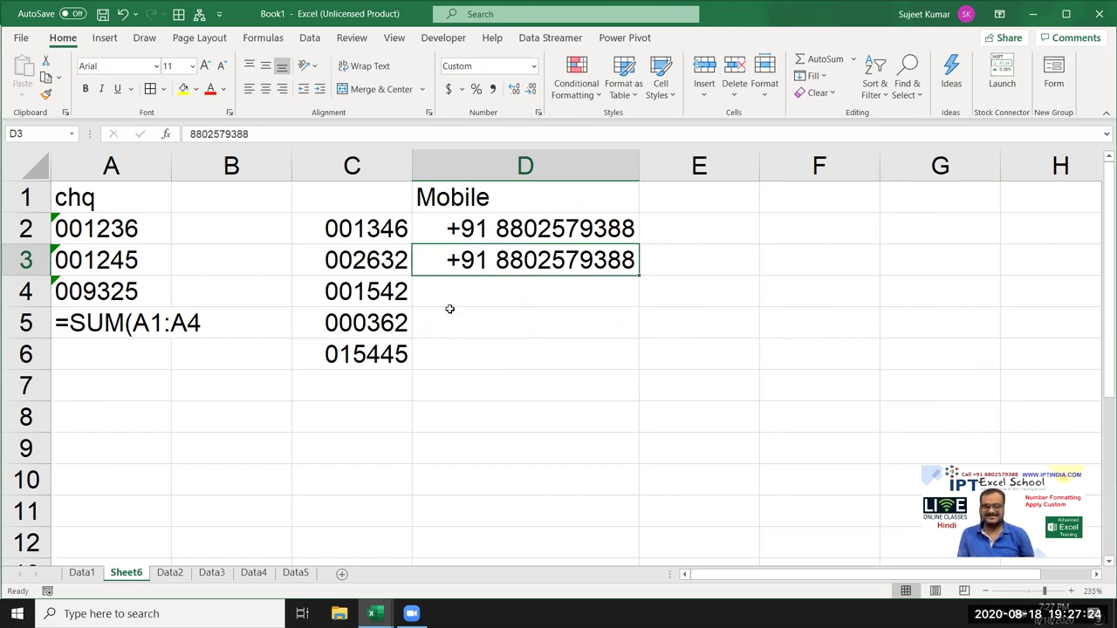
drag(602, 225, 576, 336)
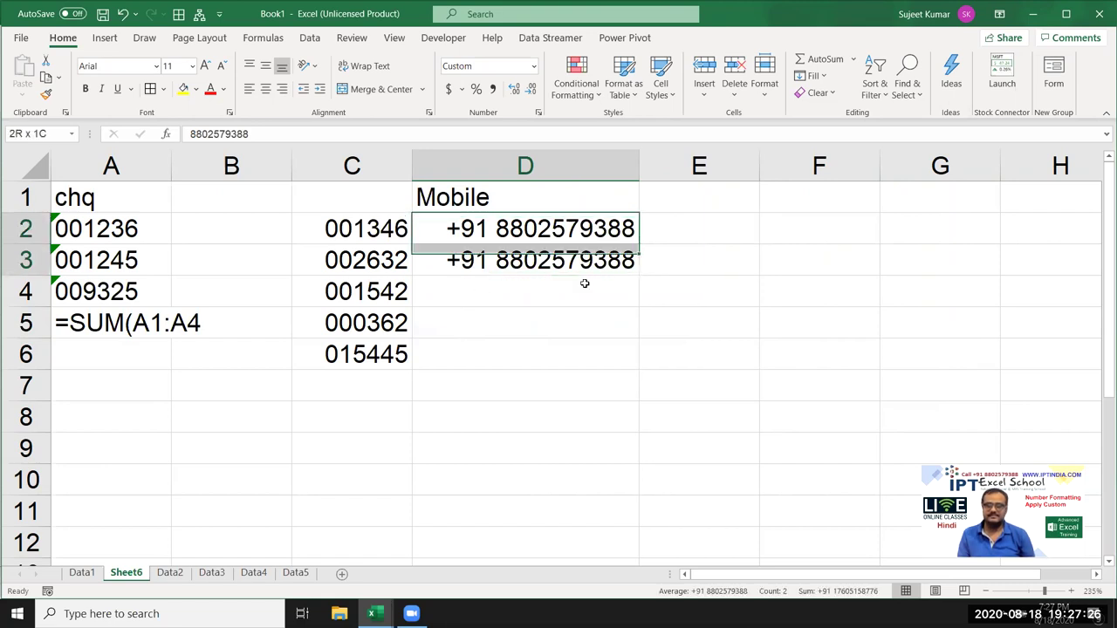
click(694, 199)
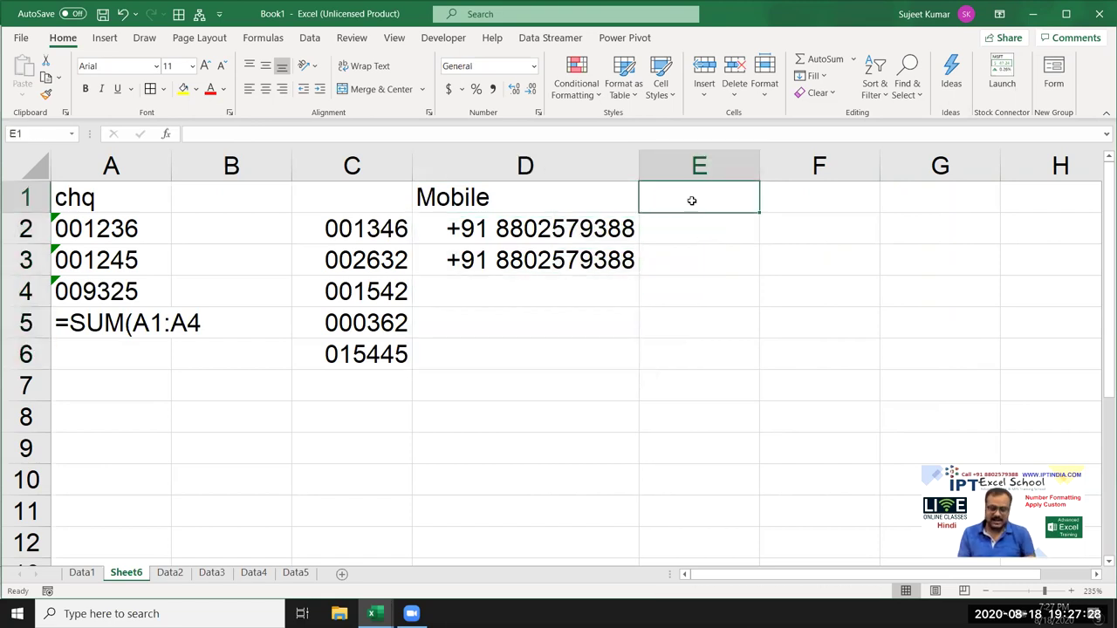
text(a/c)
key(Return)
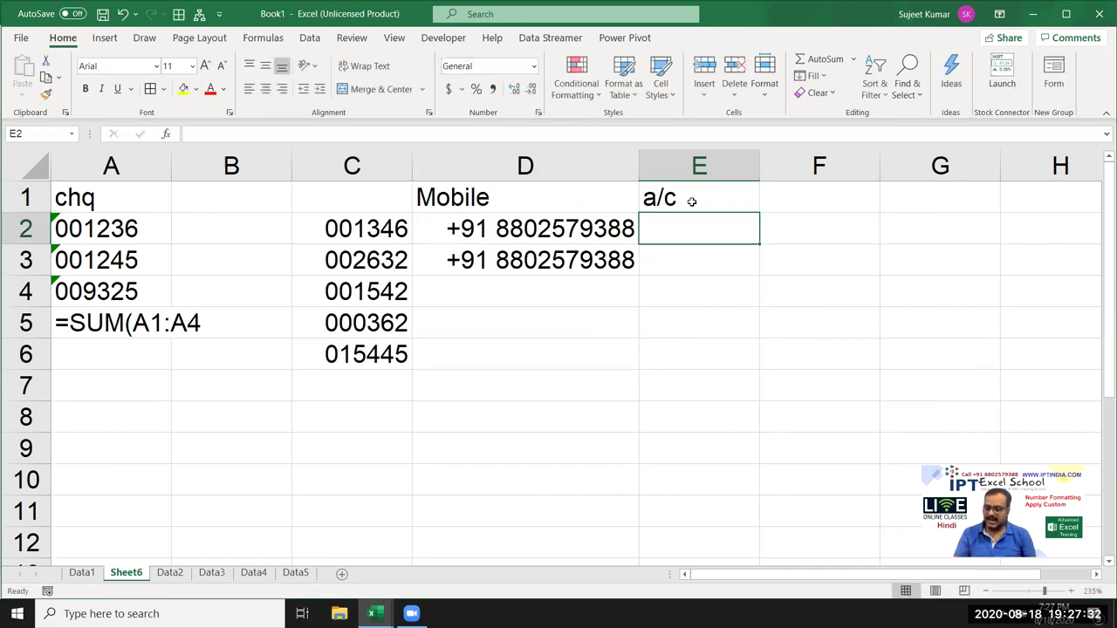
text(123456789)
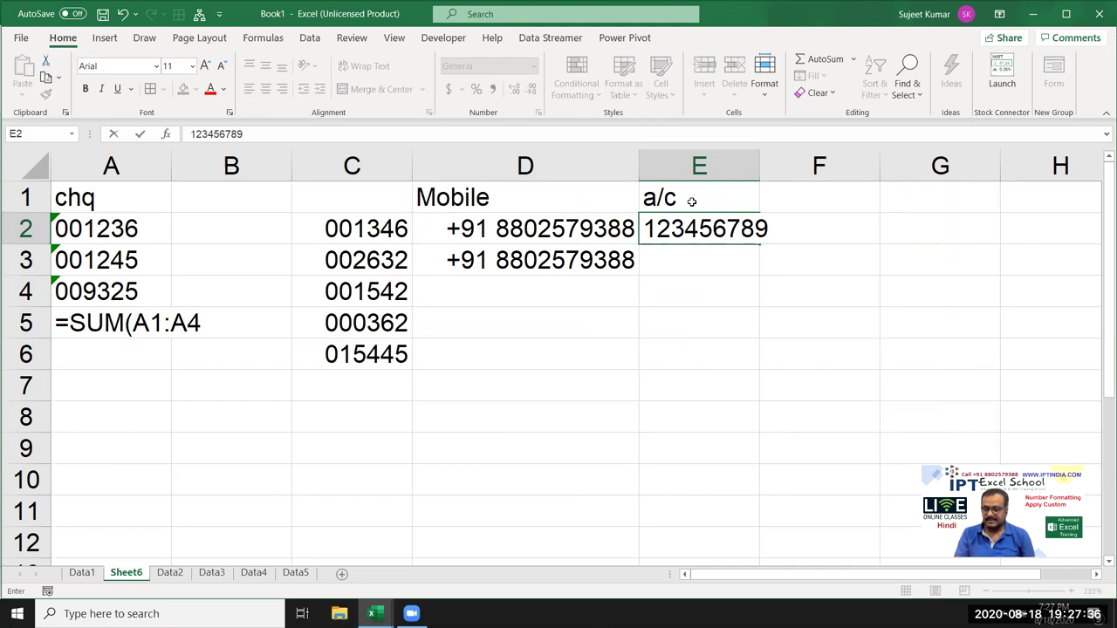
text(01)
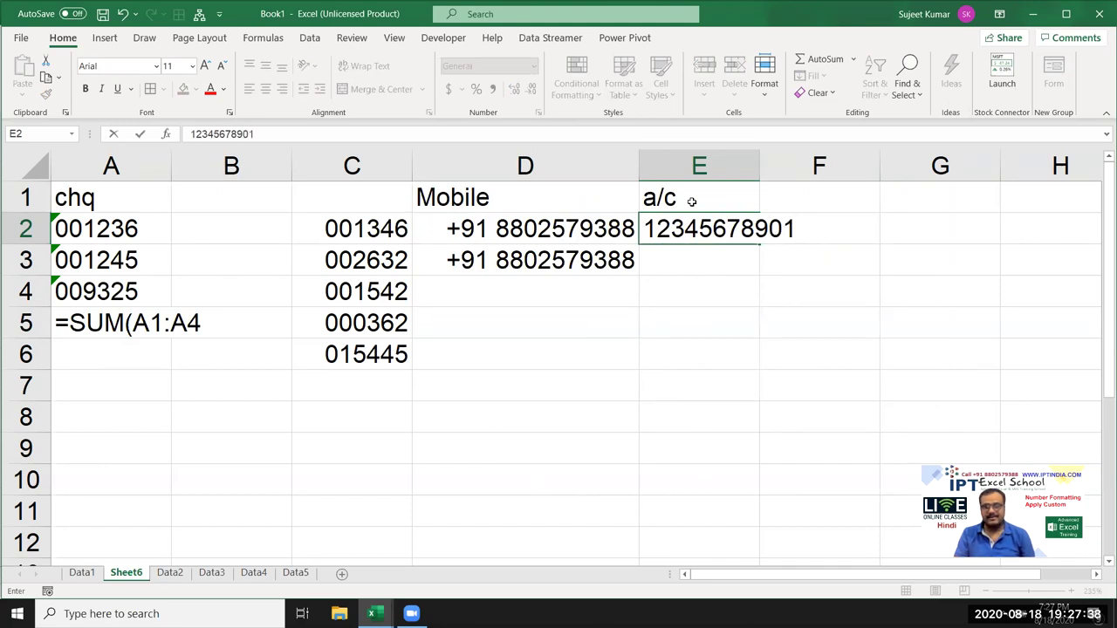
key(Return)
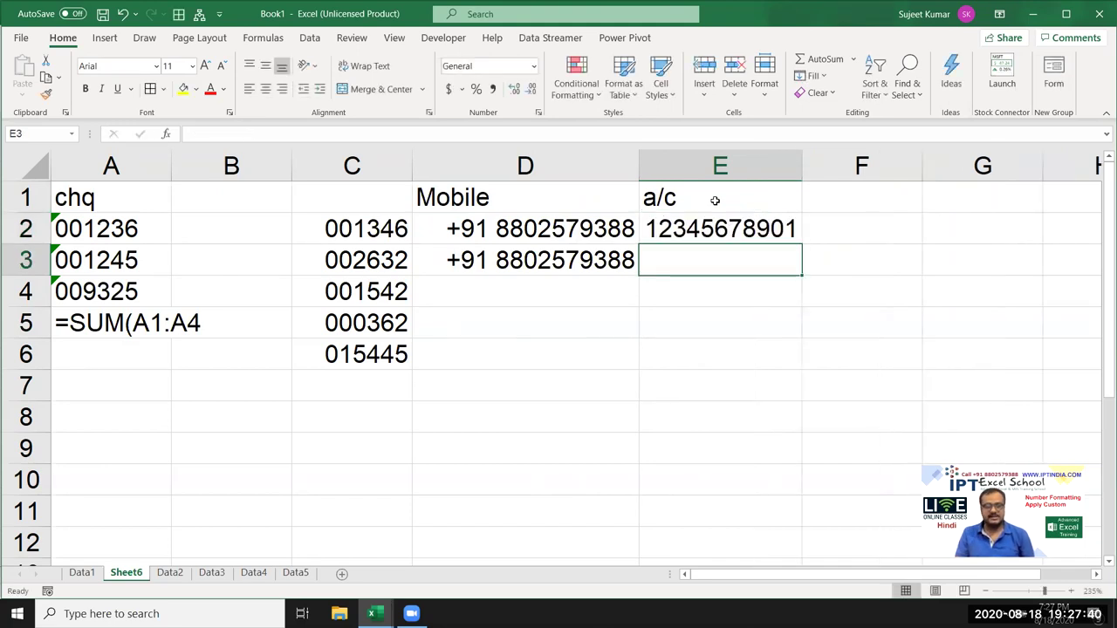
double_click(781, 223)
key(End)
text(2)
key(Return)
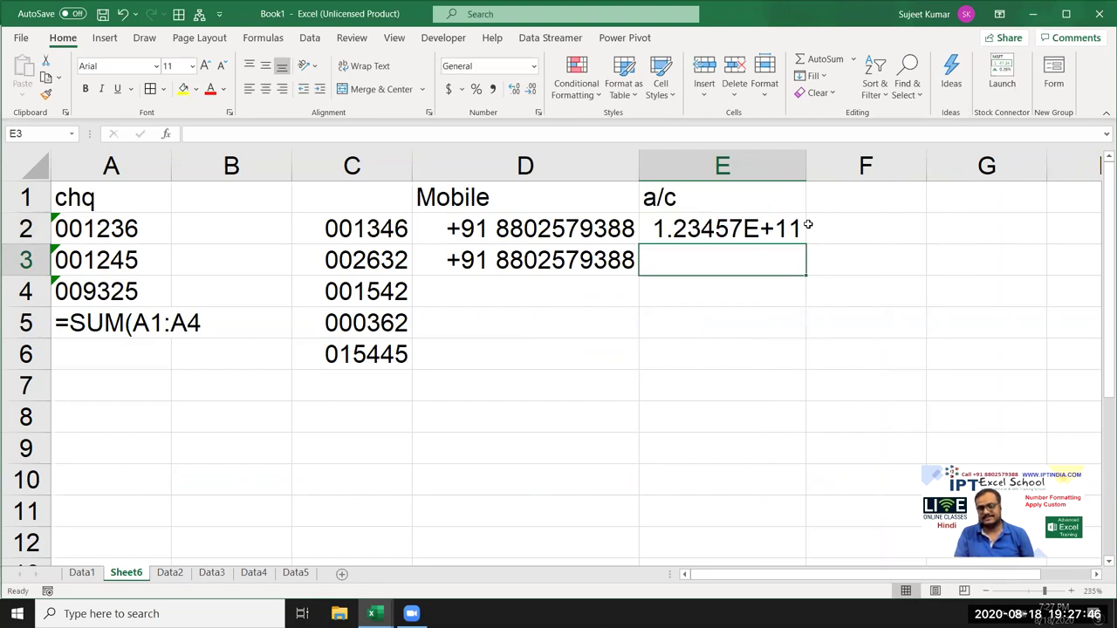
drag(752, 237, 755, 347)
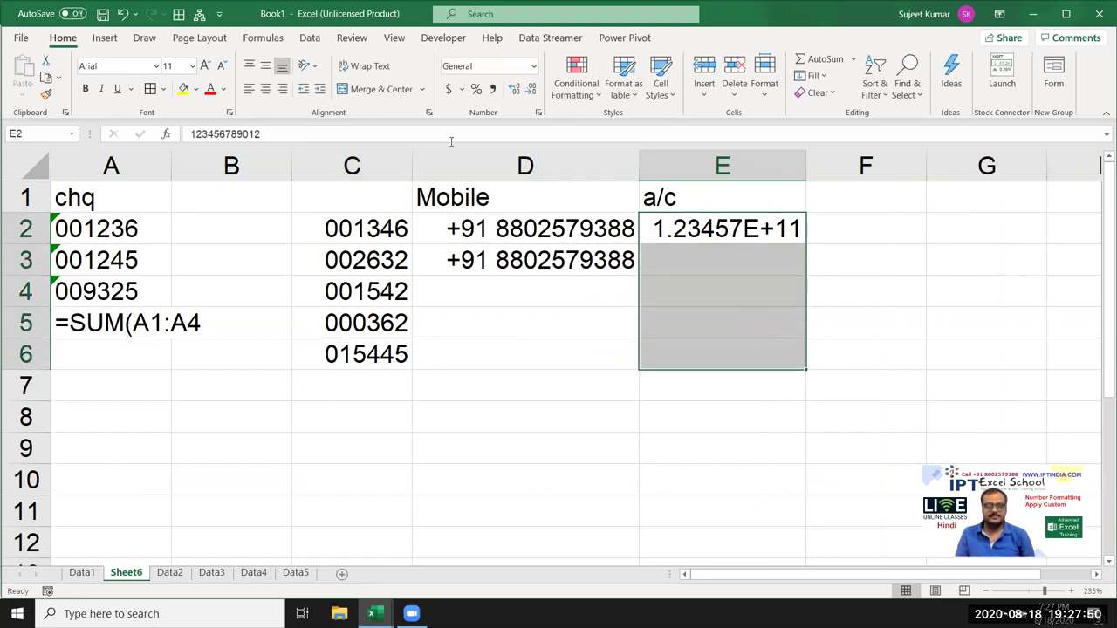
Apply the custom number format 0 to the selected a/c cells
key(ctrl+1)
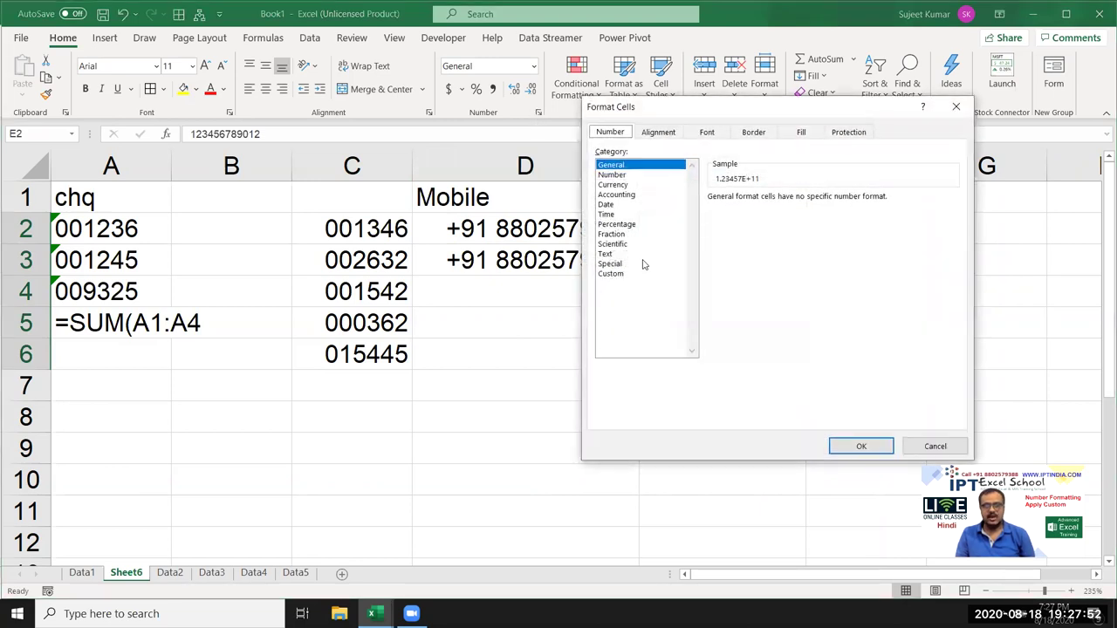
click(624, 274)
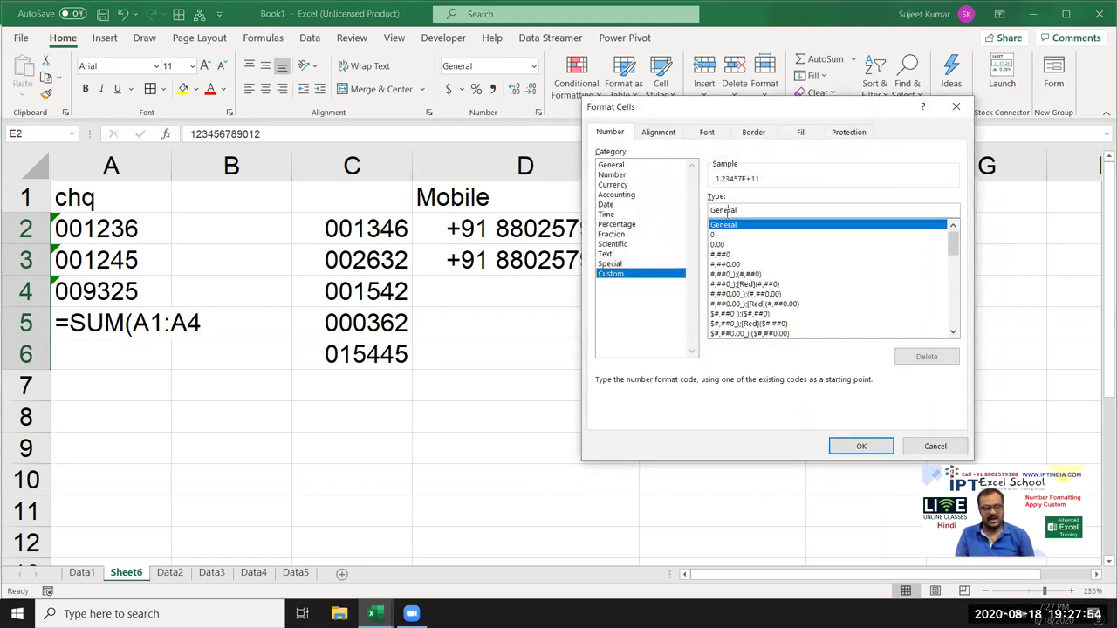
double_click(726, 211)
text(#)
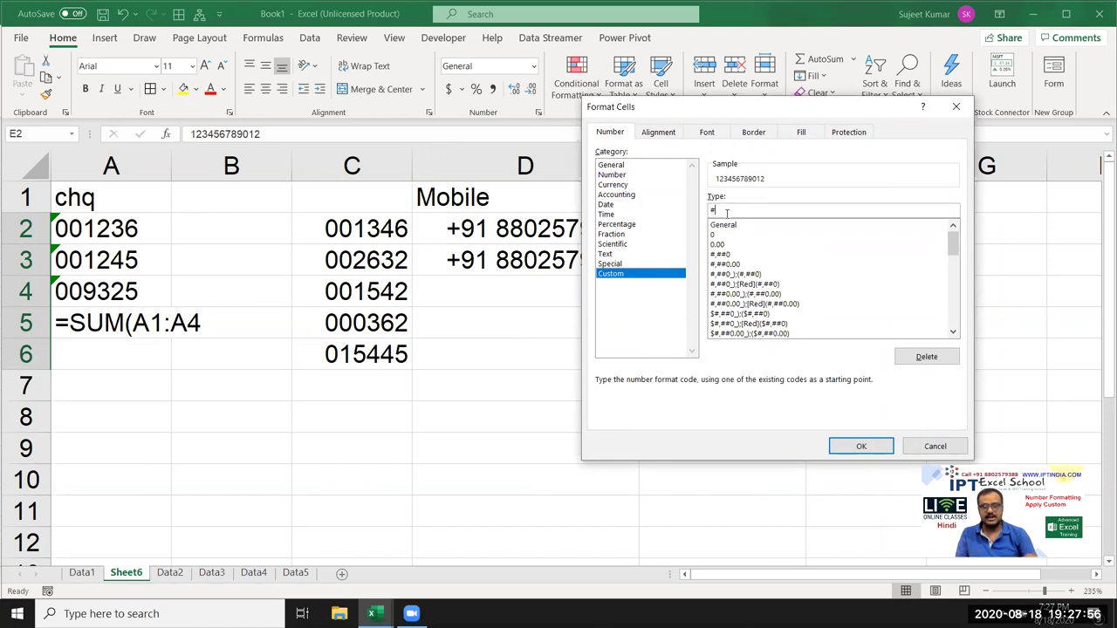
text(,)
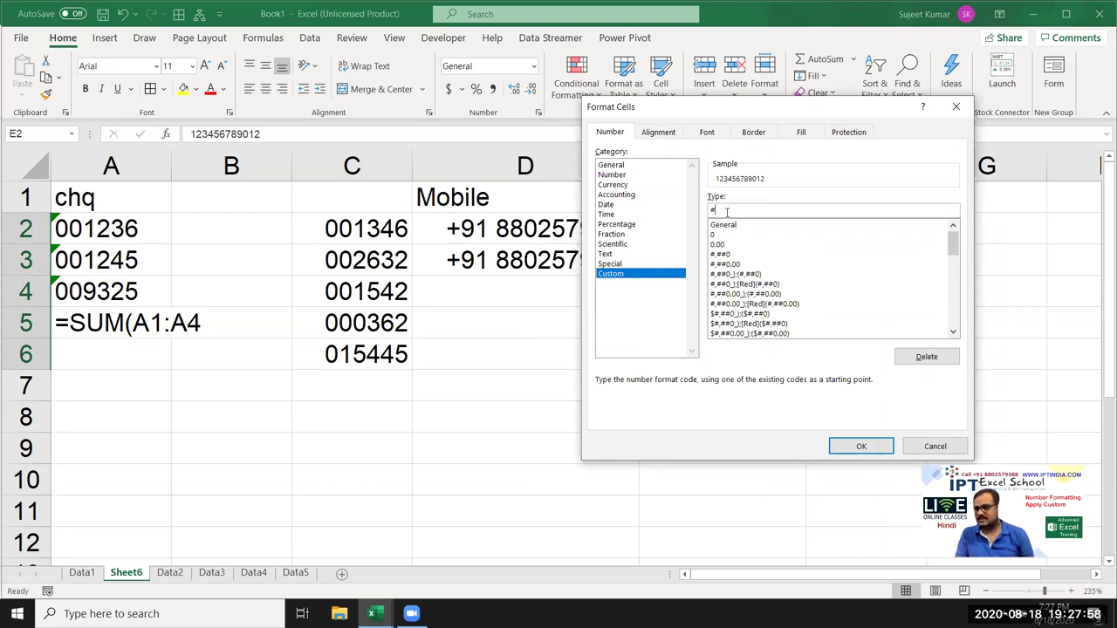
key(BackSpace)
key(BackSpace)
text(0)
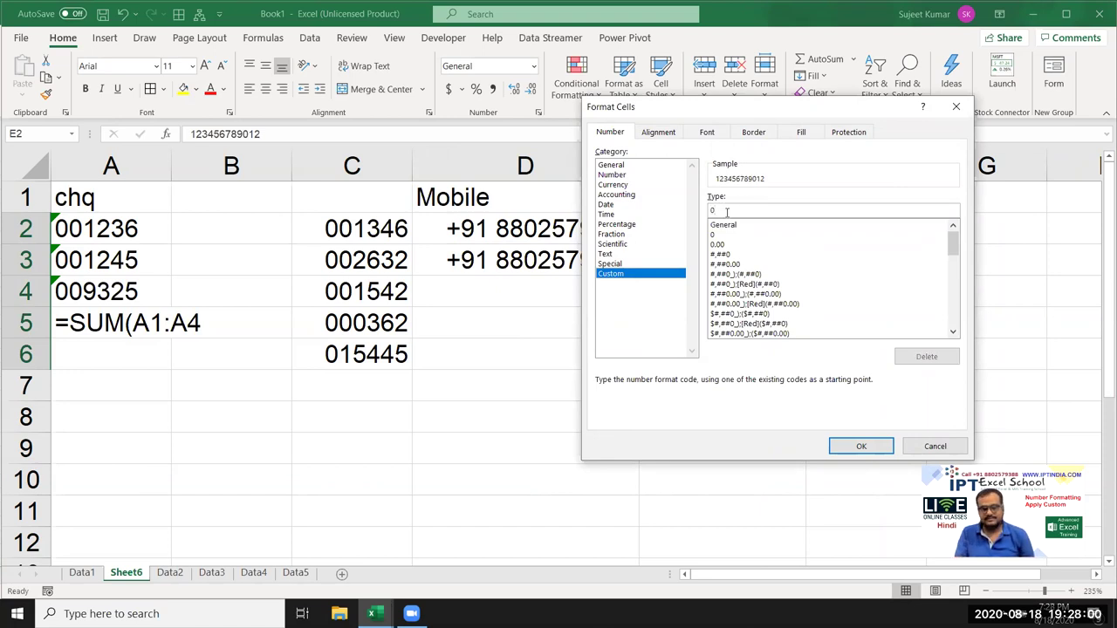
key(Return)
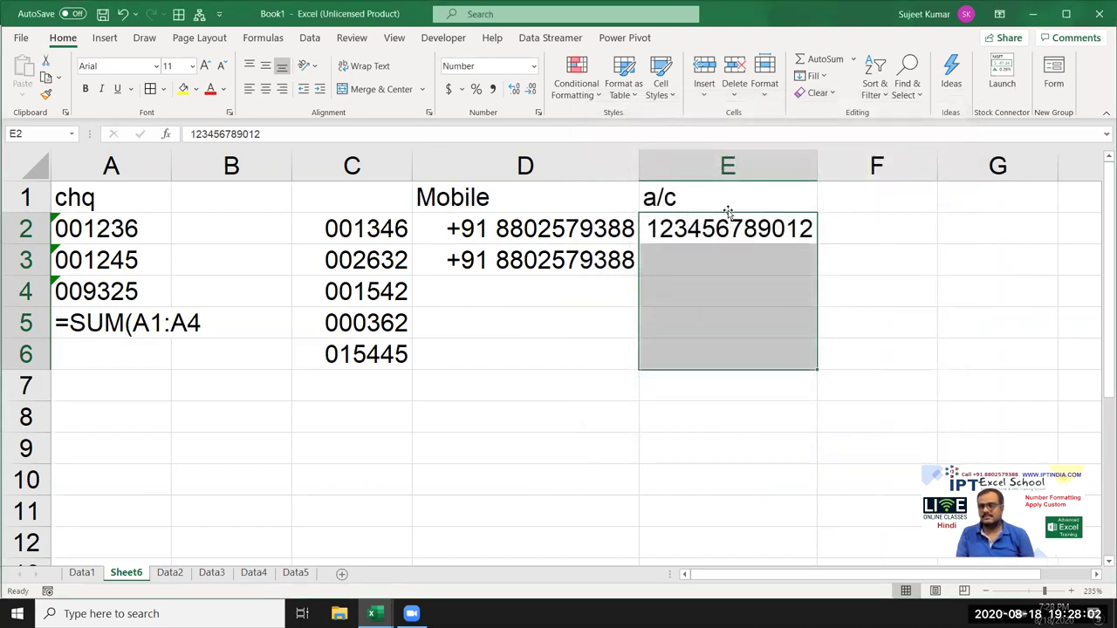
Append 345 and then 8 to E2's account number, making 16 digits, with the last digit becoming 0
click(785, 232)
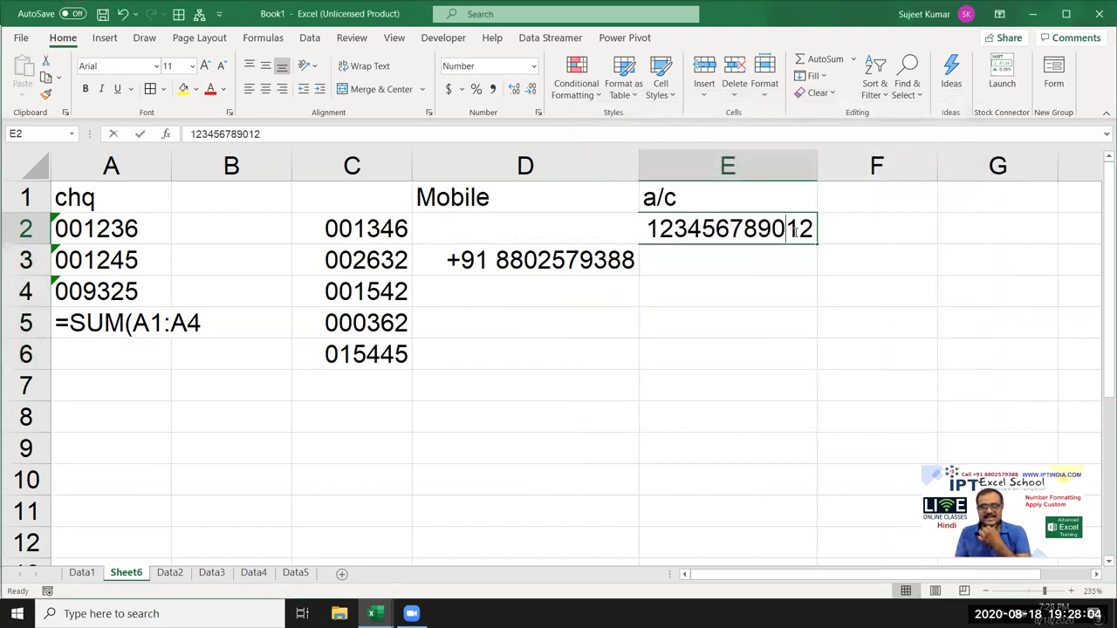
key(F2)
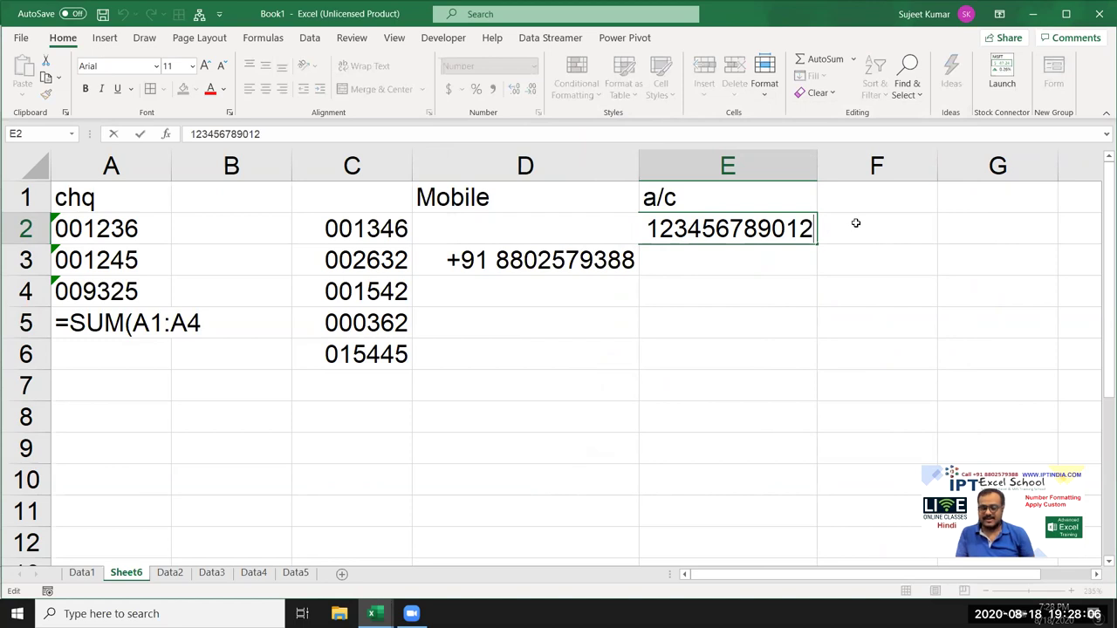
text(345)
key(Return)
click(855, 225)
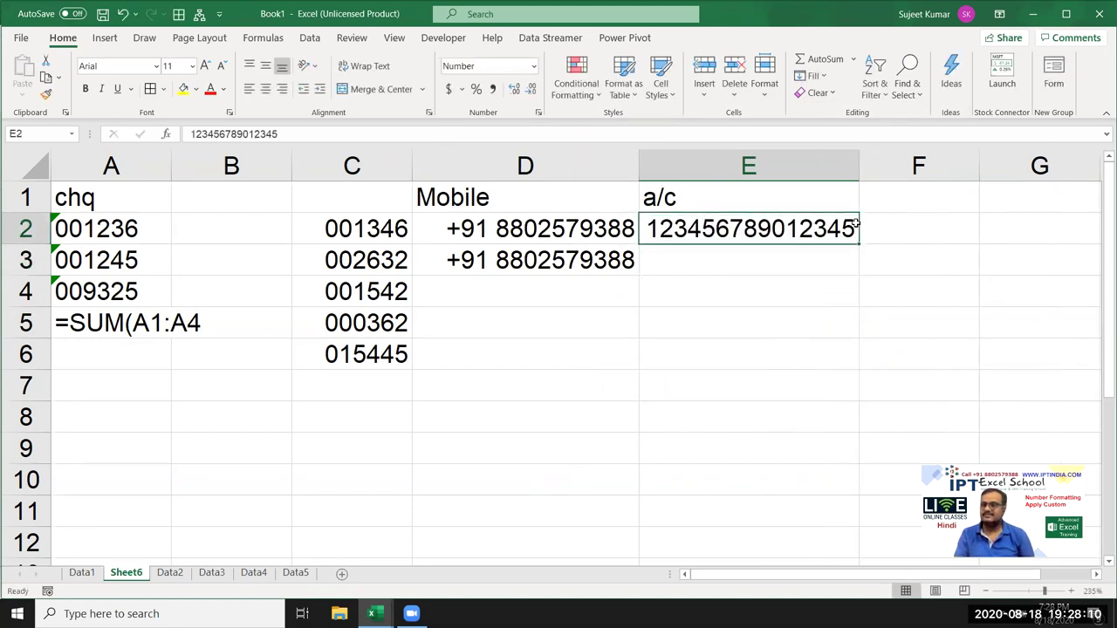
click(453, 138)
text(8)
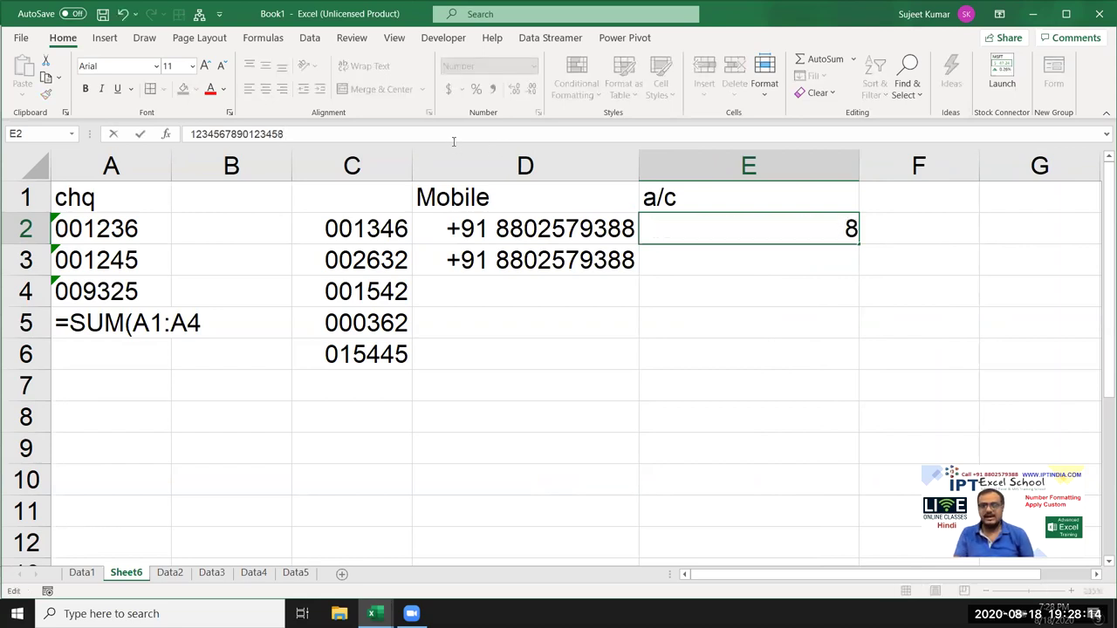
key(Return)
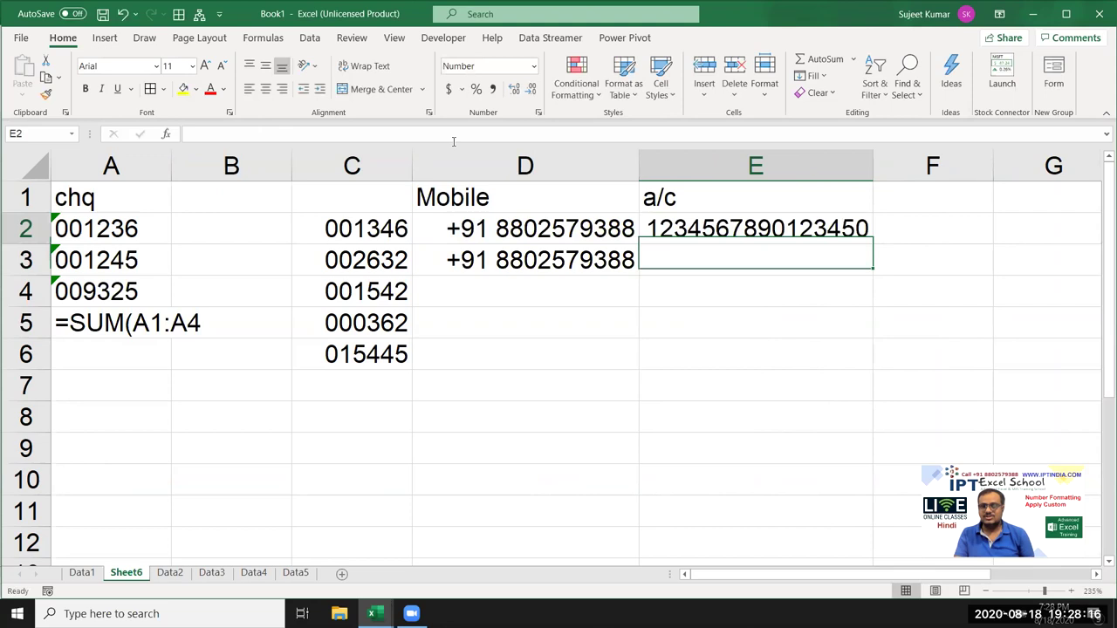
key(Up)
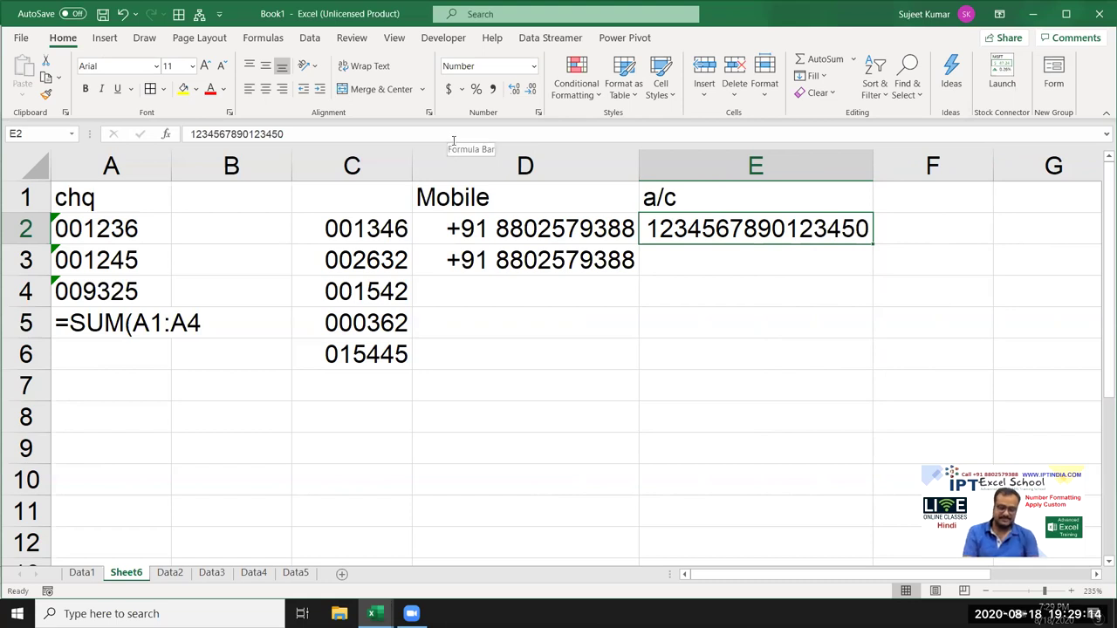
Run calc, type a long number to see Calculator stop at 16 digits, then close it
key(super+r)
text(ch)
key(BackSpace)
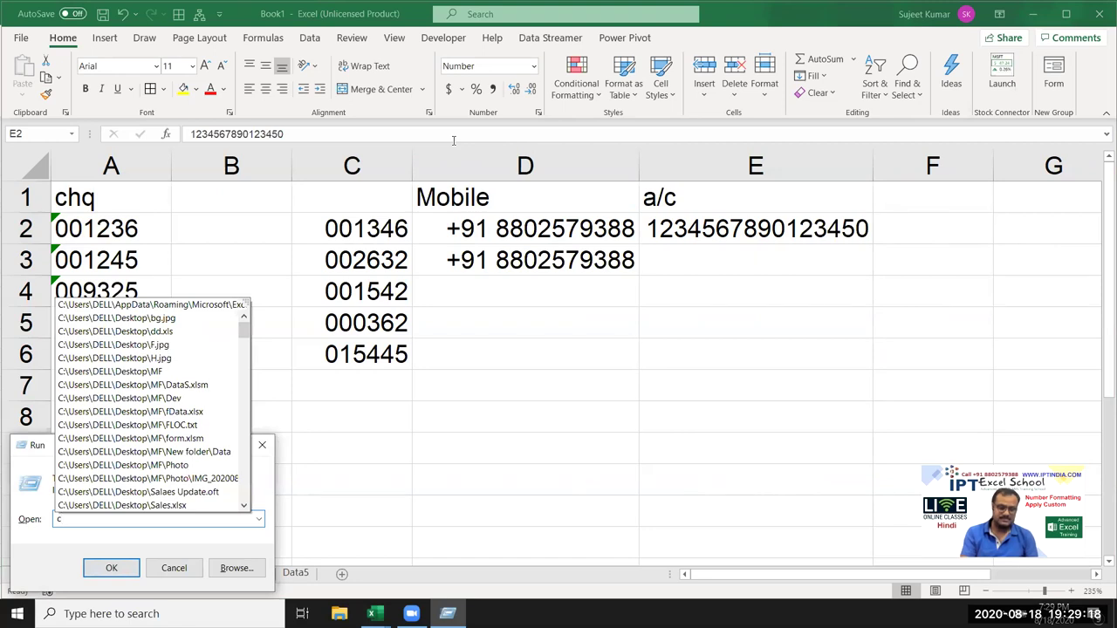
text(als)
key(BackSpace)
text(c)
key(Return)
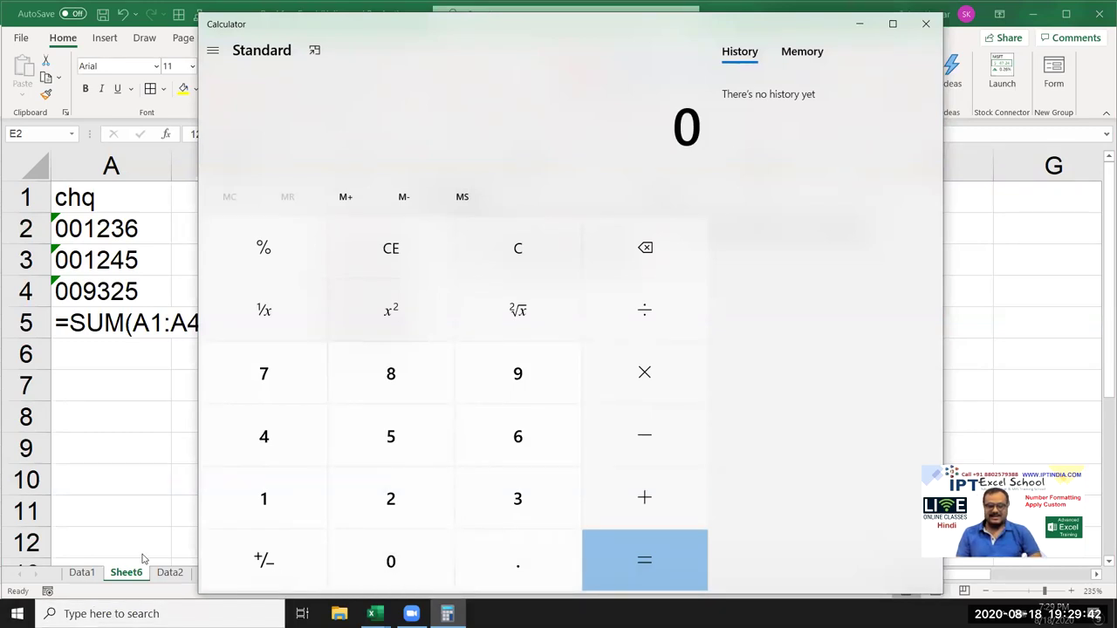
text(123456789)
text(67,896)
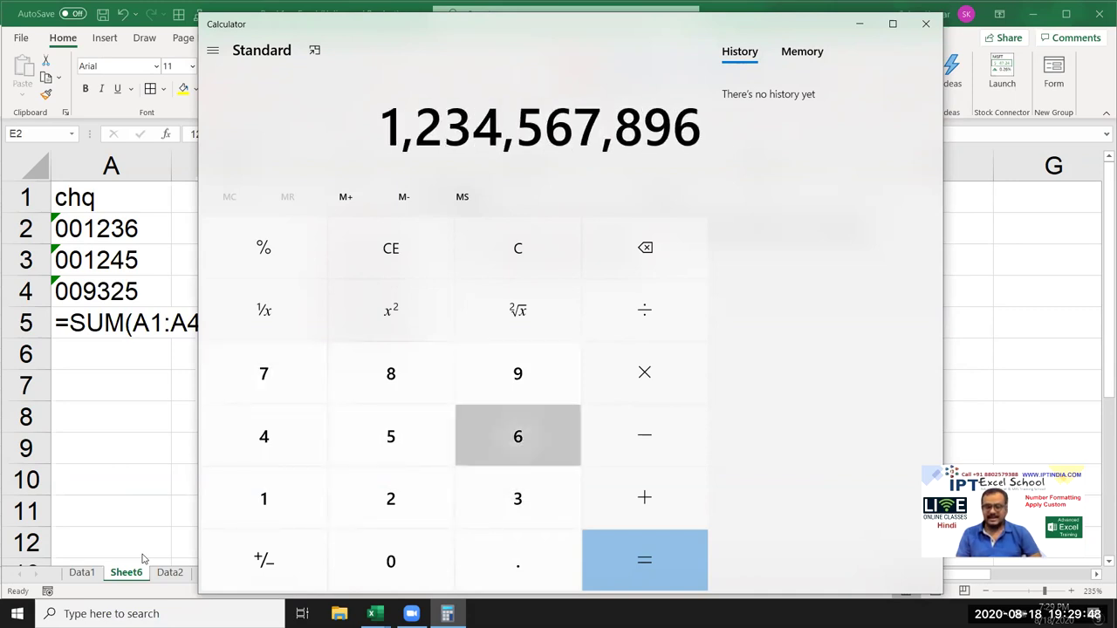
text(1)
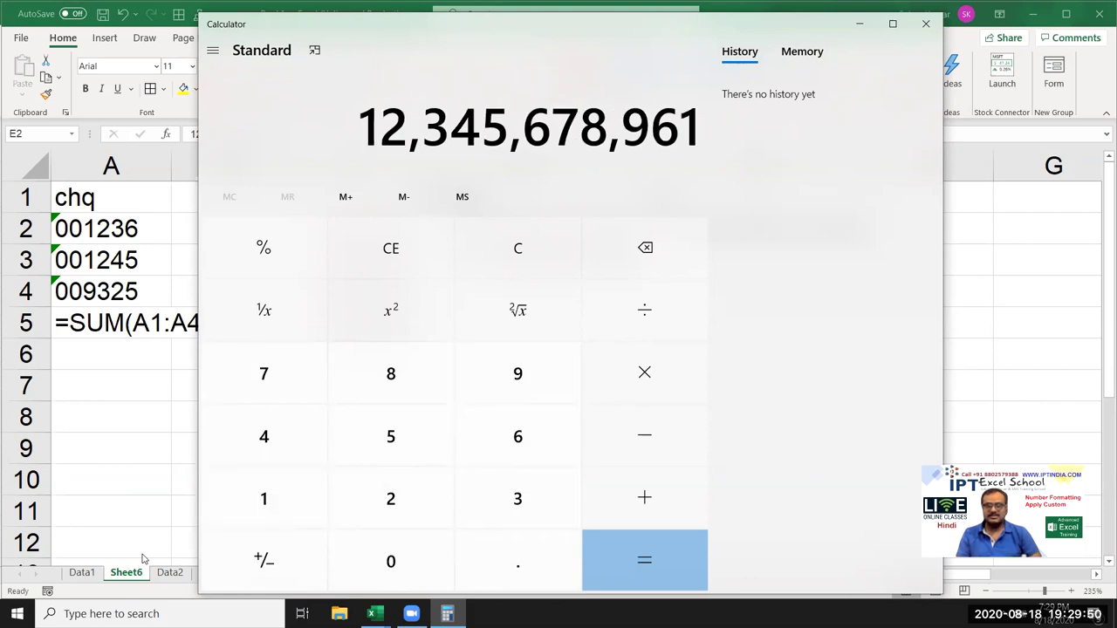
text(236)
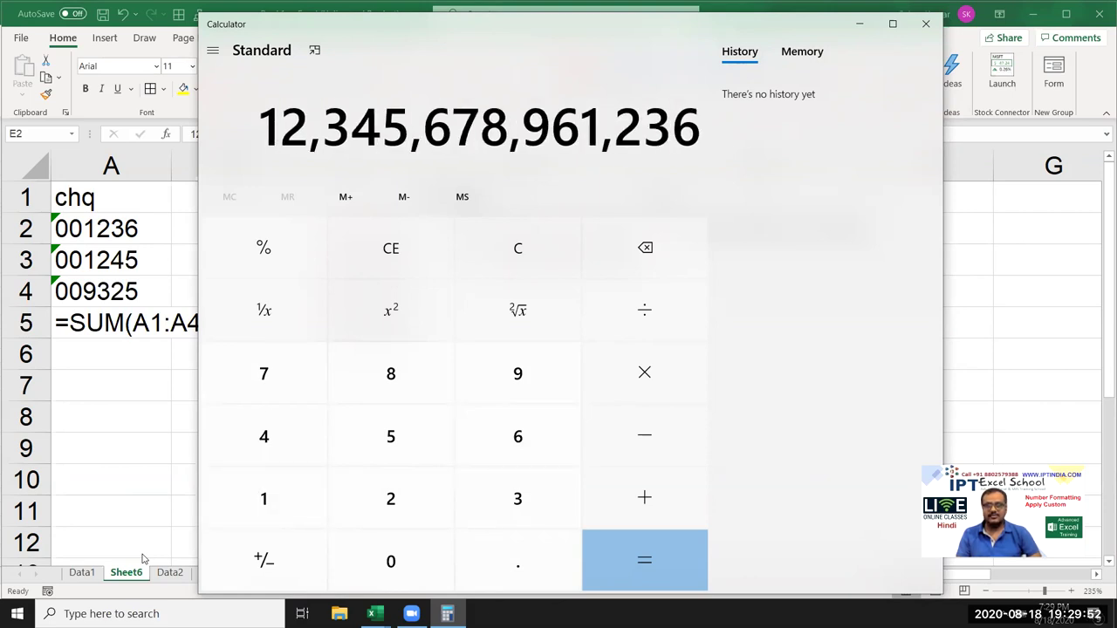
text(567,896,123,6596,123,659)
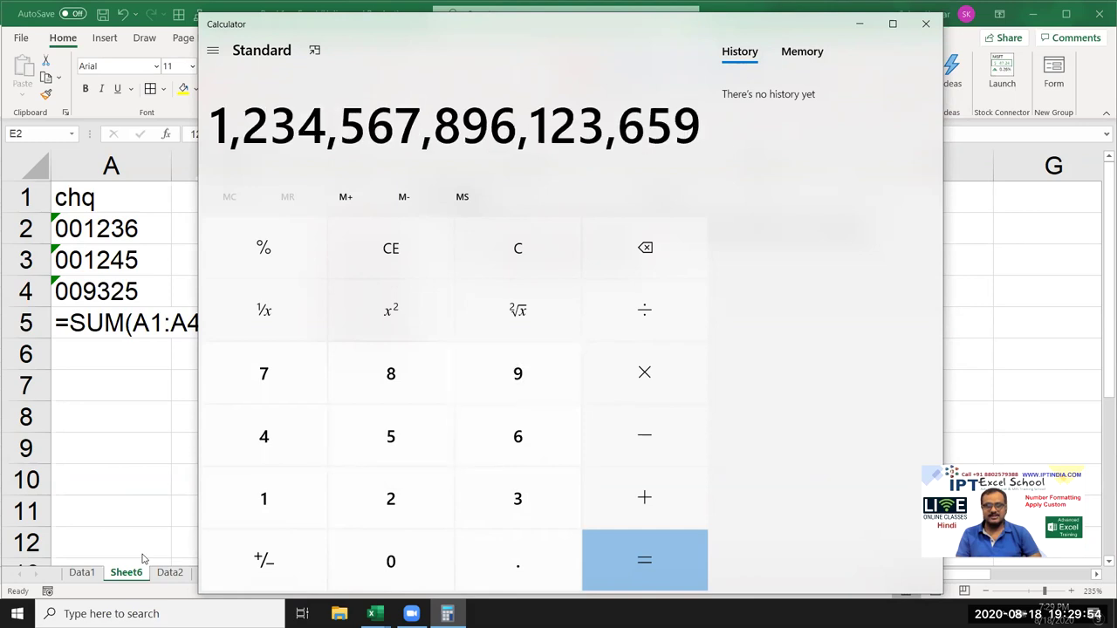
text(5)
text(5)
text(42)
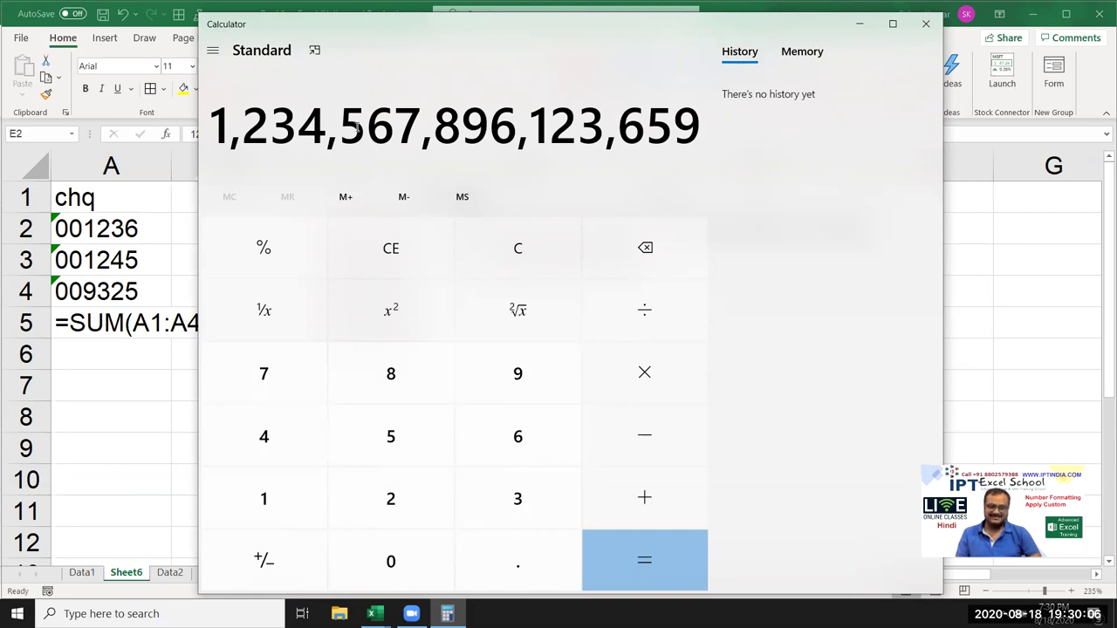
click(923, 24)
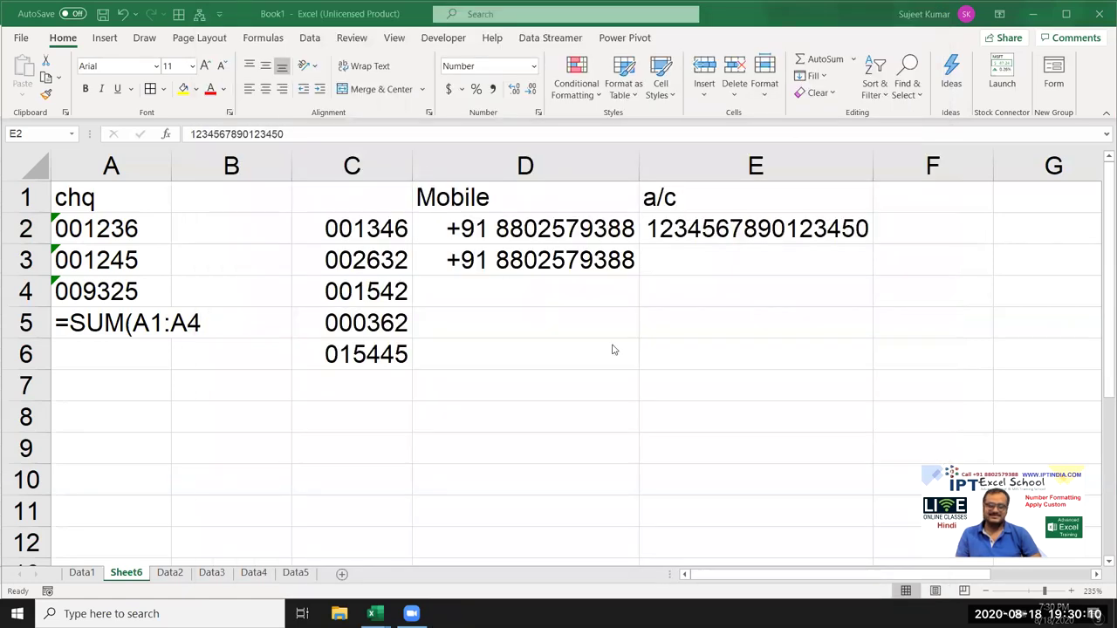
click(710, 281)
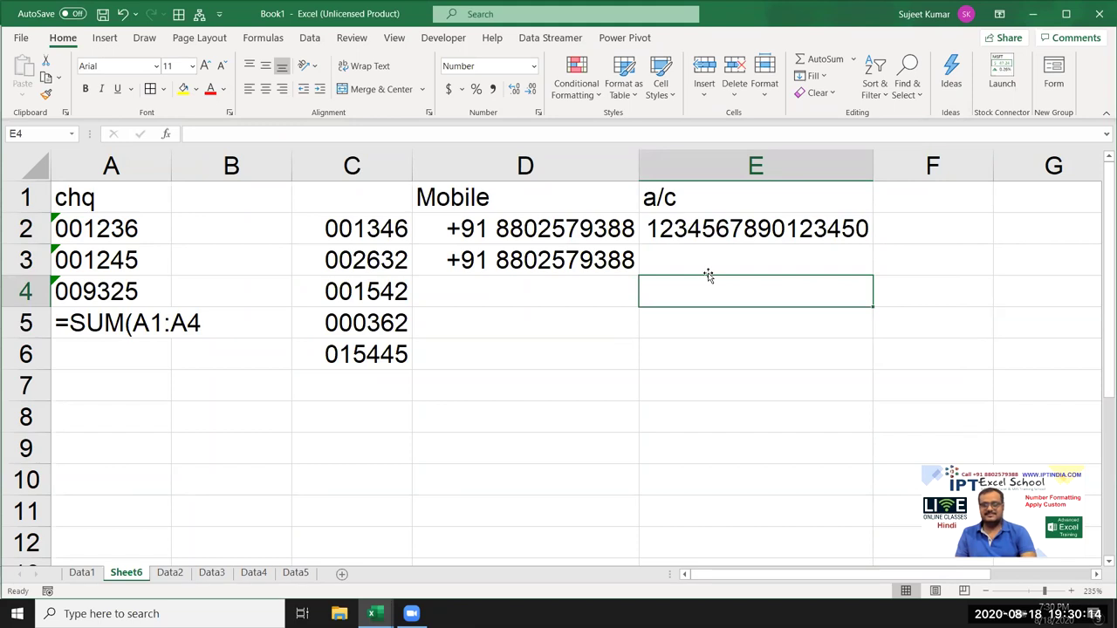
double_click(851, 230)
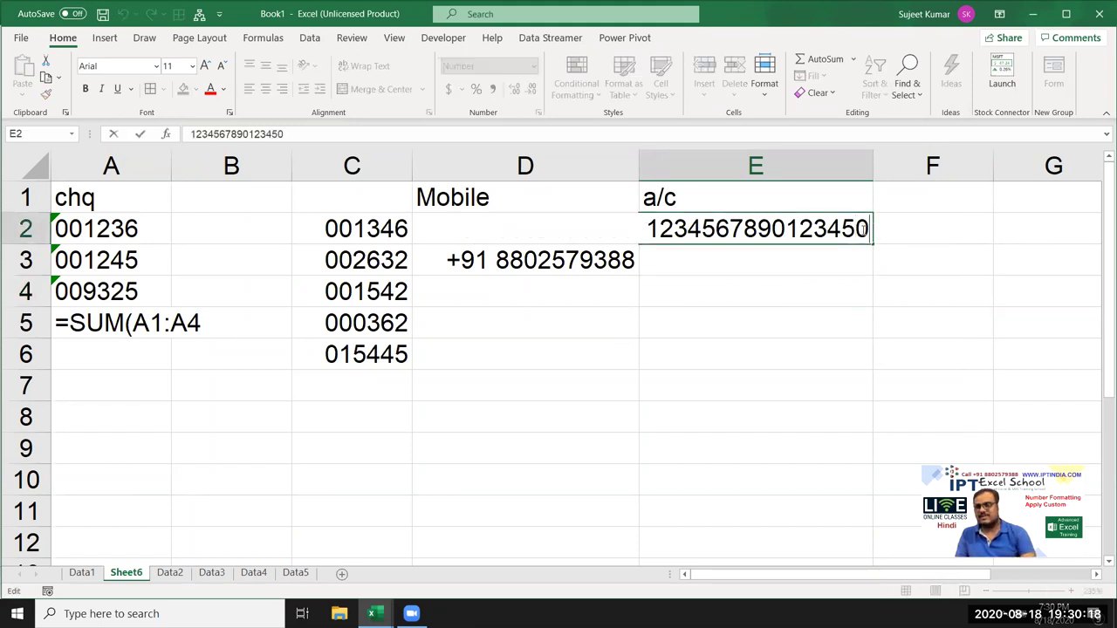
double_click(863, 229)
click(863, 230)
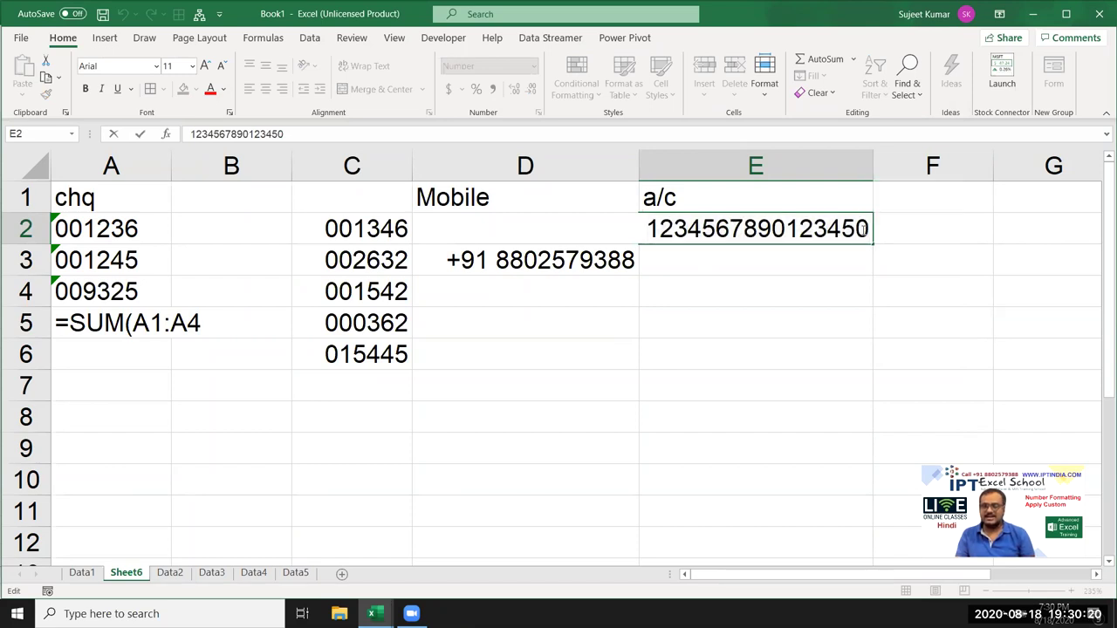
text(020)
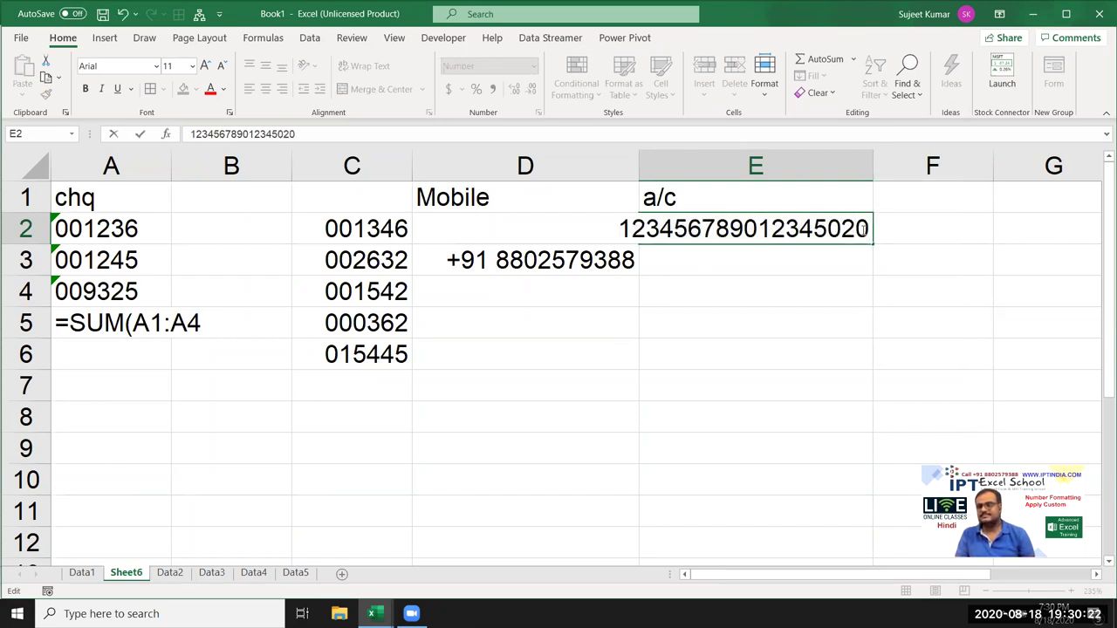
key(Return)
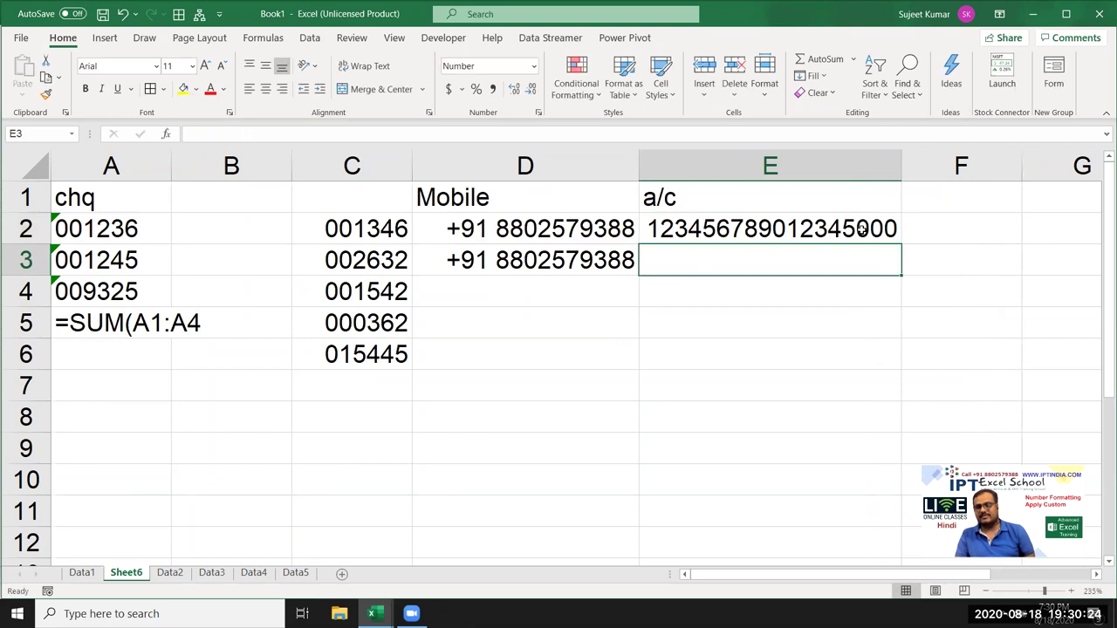
click(861, 229)
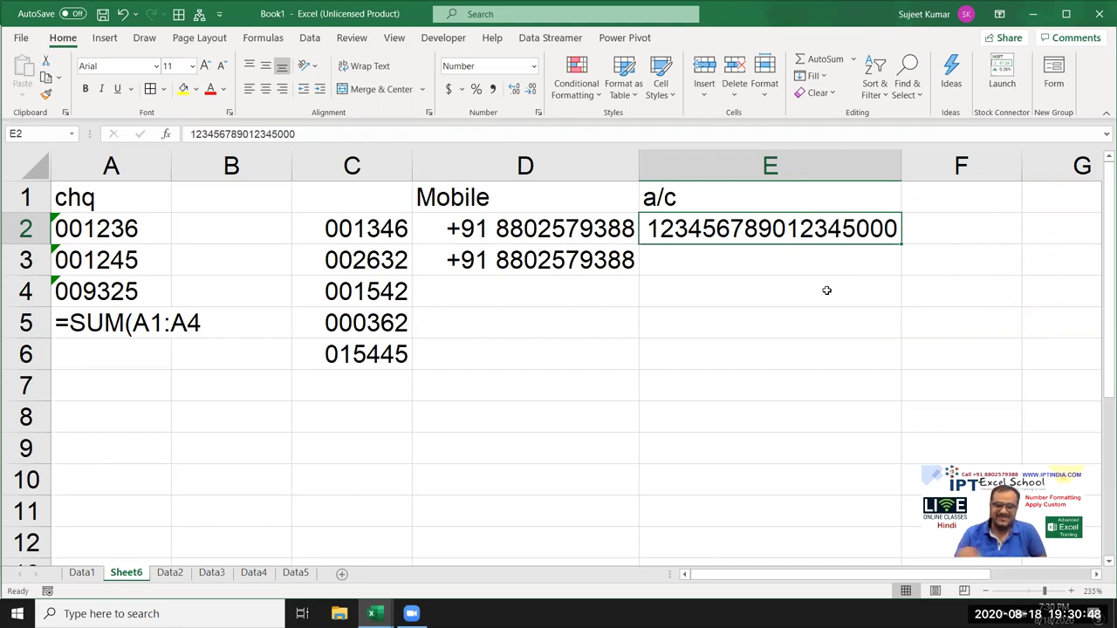
click(785, 275)
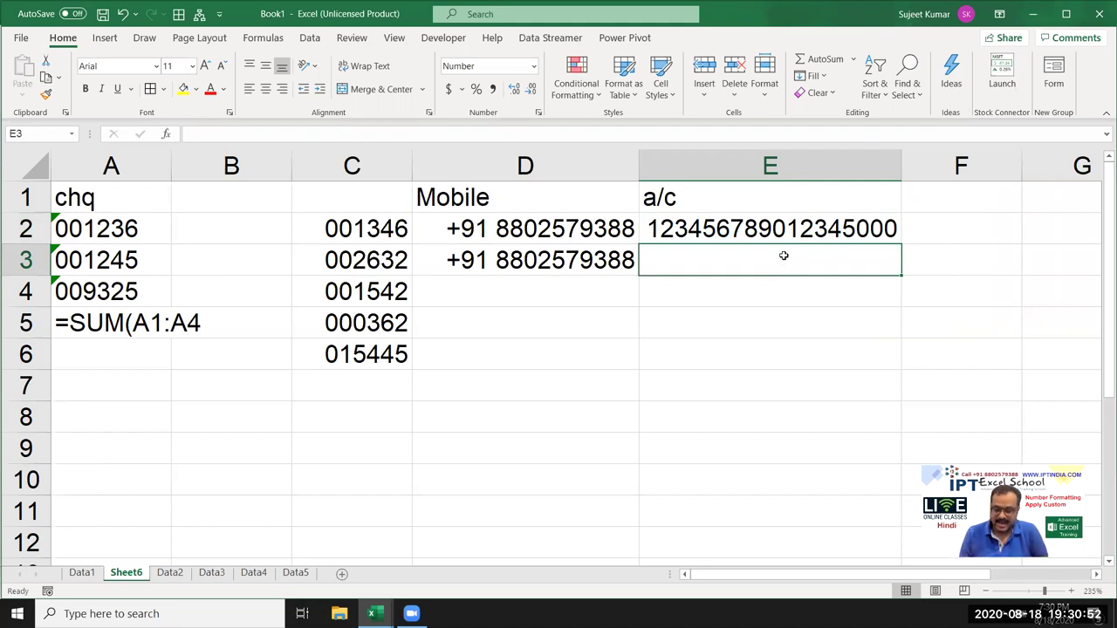
text('31321631654131321364)
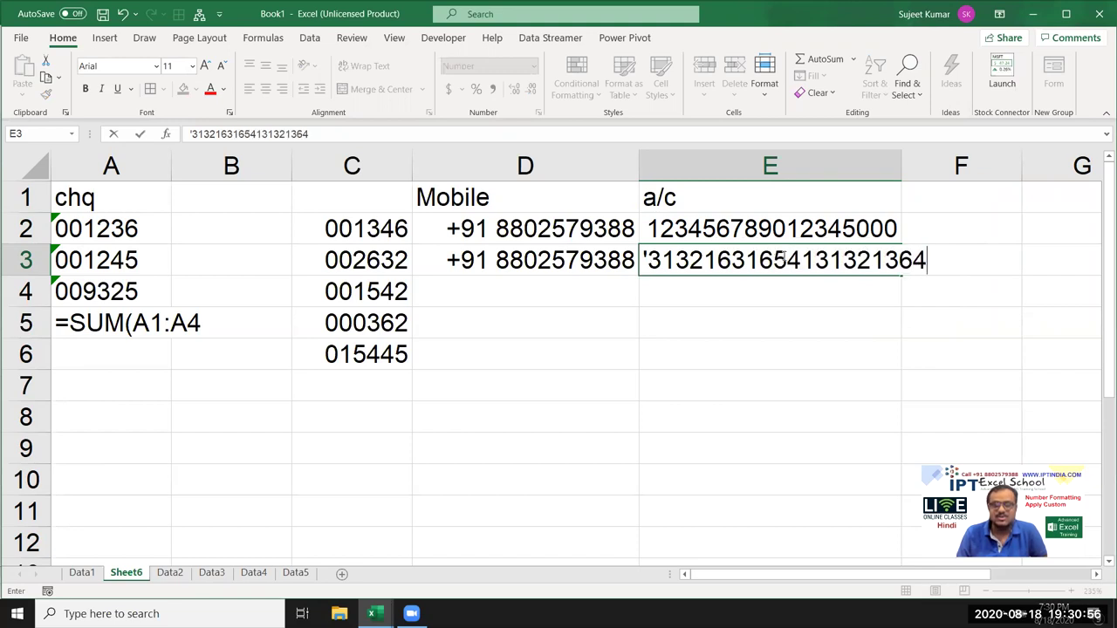
text(6543213246465)
key(Return)
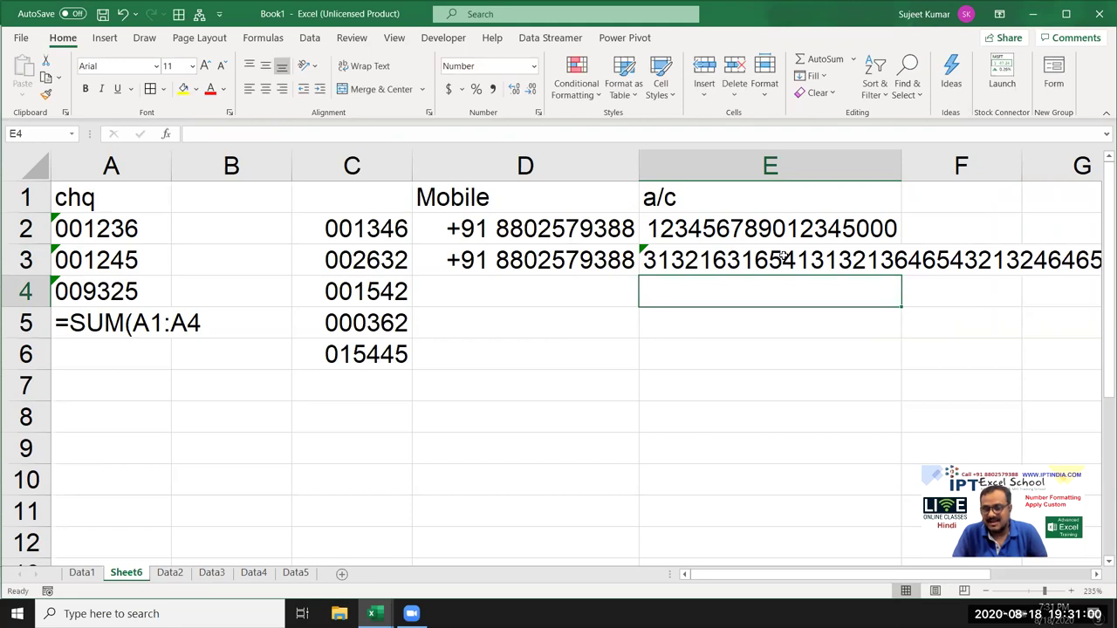
text(=)
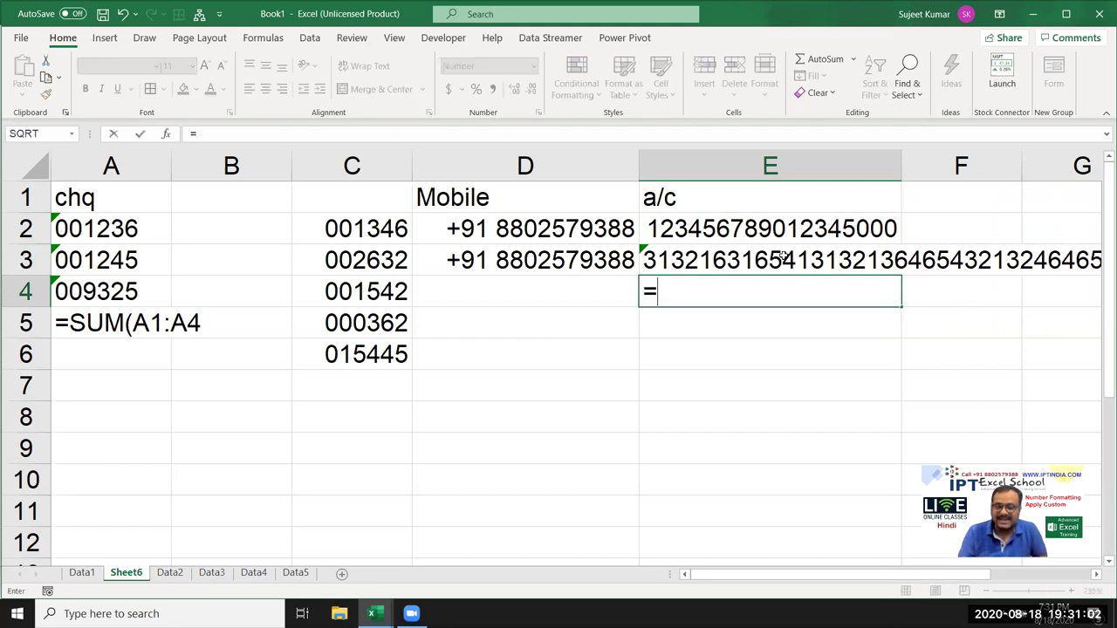
click(783, 256)
text(+0)
key(Return)
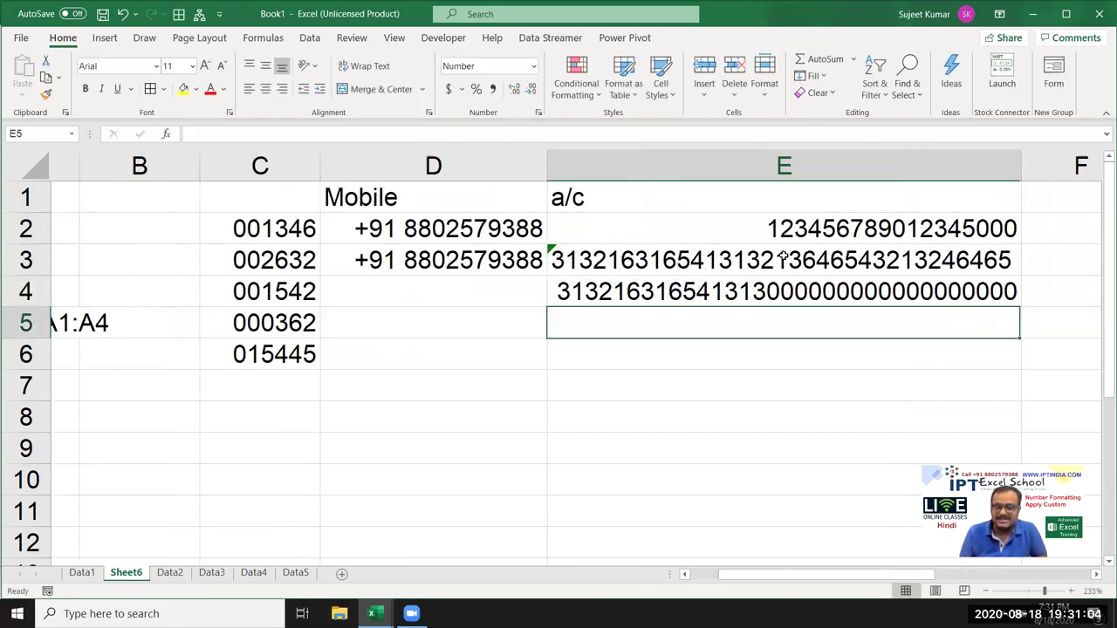
key(Up)
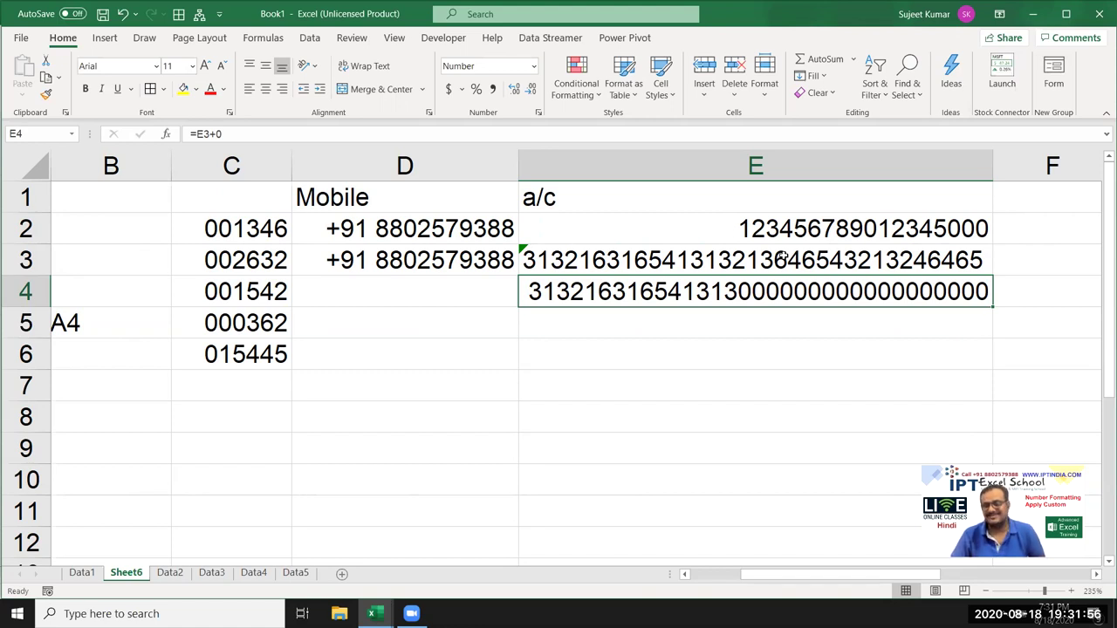
key(Delete)
key(Up)
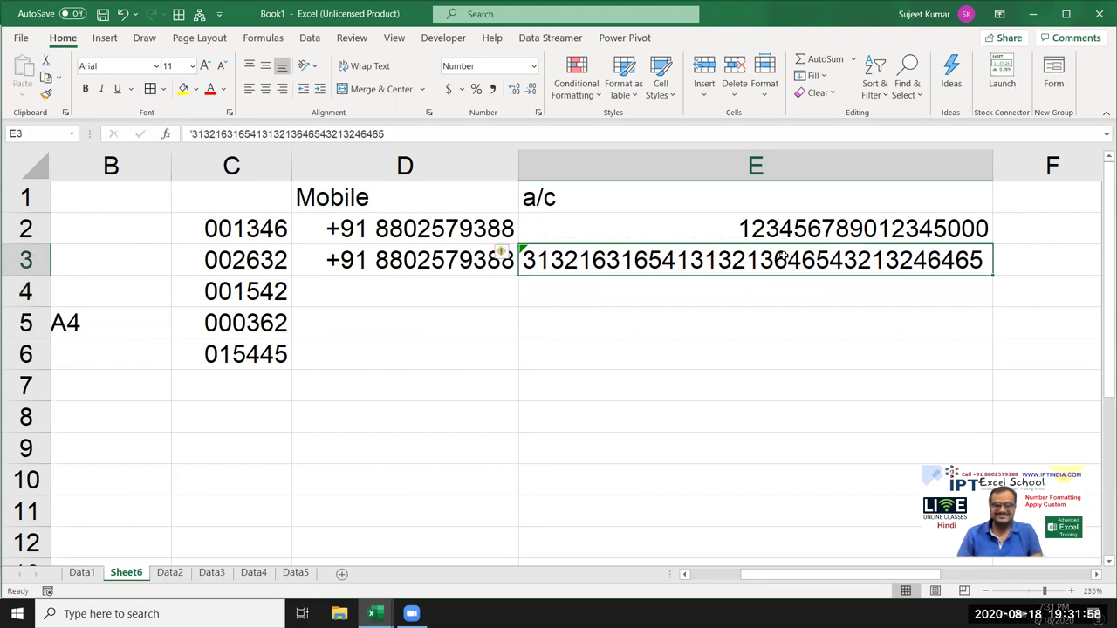
key(Left)
key(Left)
key(Left)
key(Left)
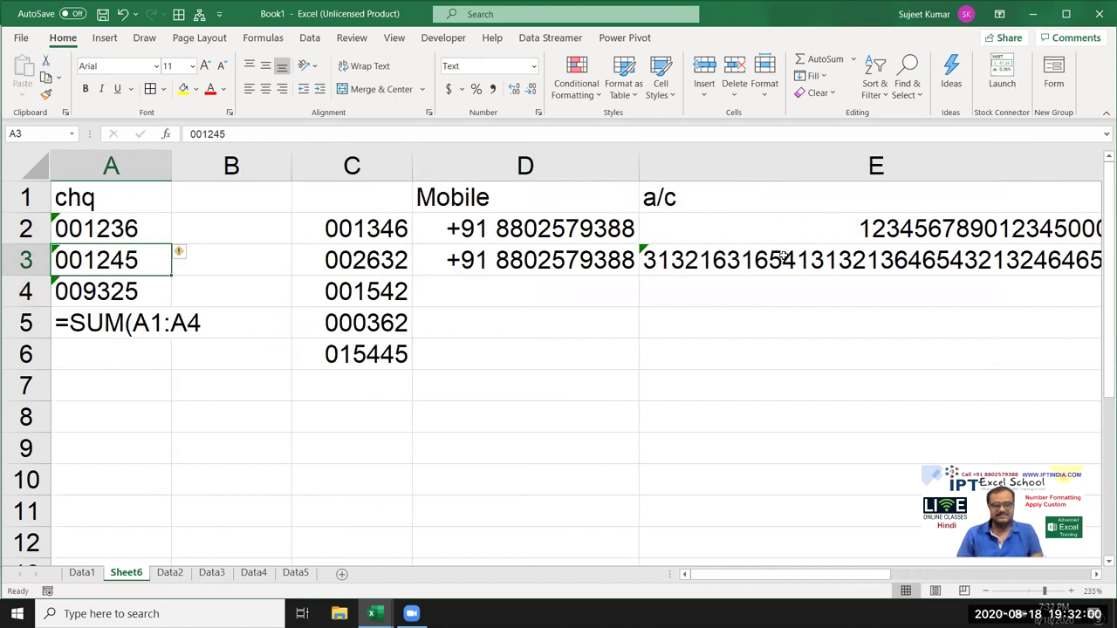
key(Down)
key(Down)
key(Down)
key(Up)
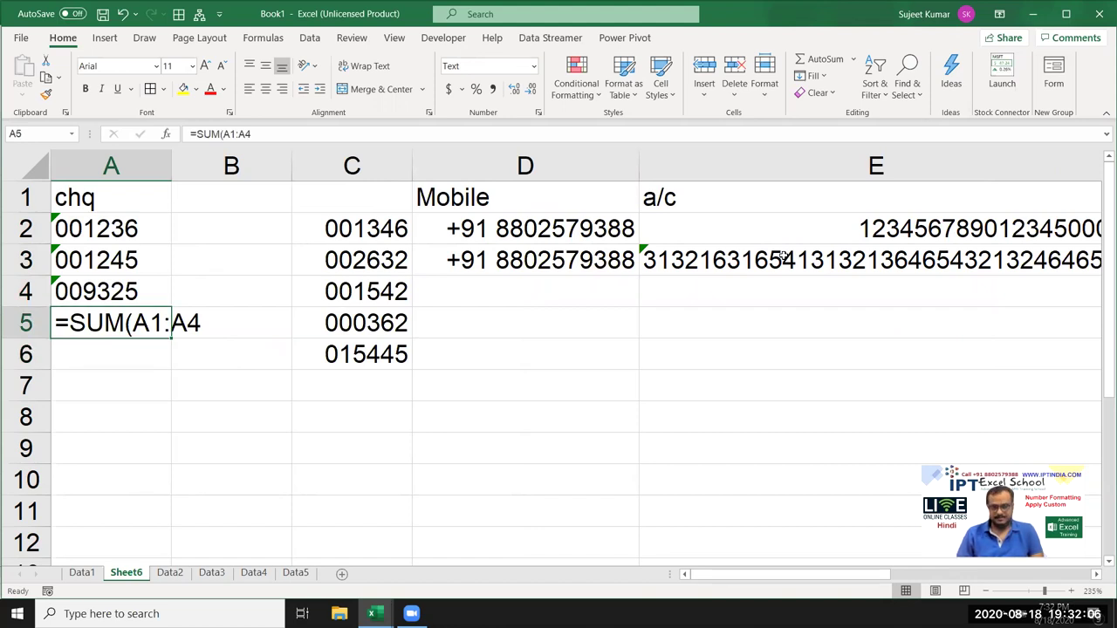
key(Right)
key(Right)
key(Right)
key(Right)
key(Right)
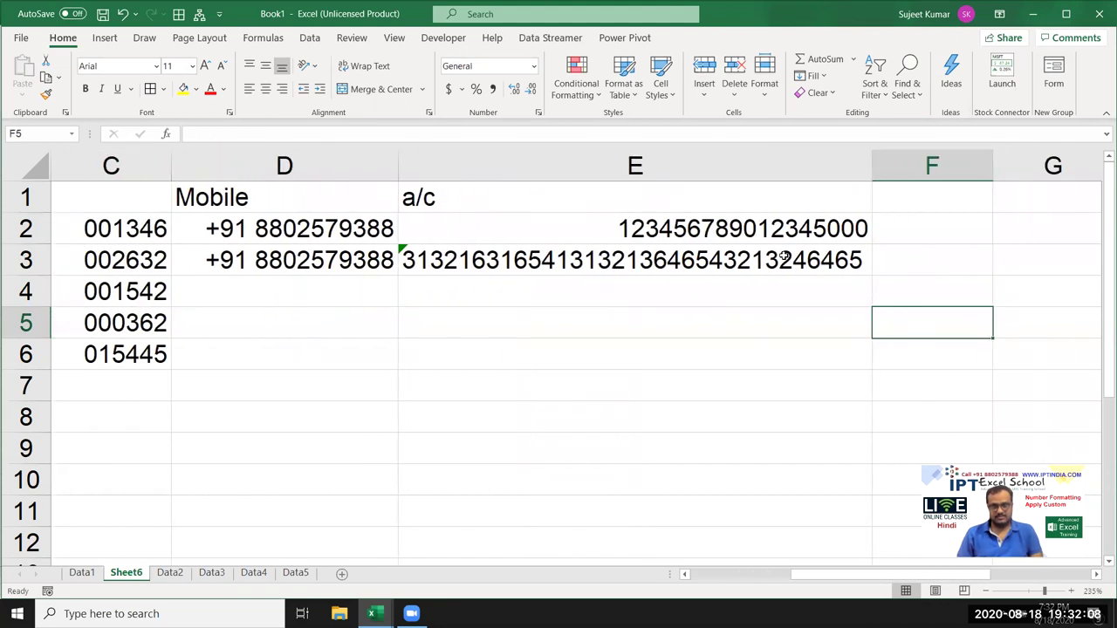
key(Left)
key(Up)
key(Up)
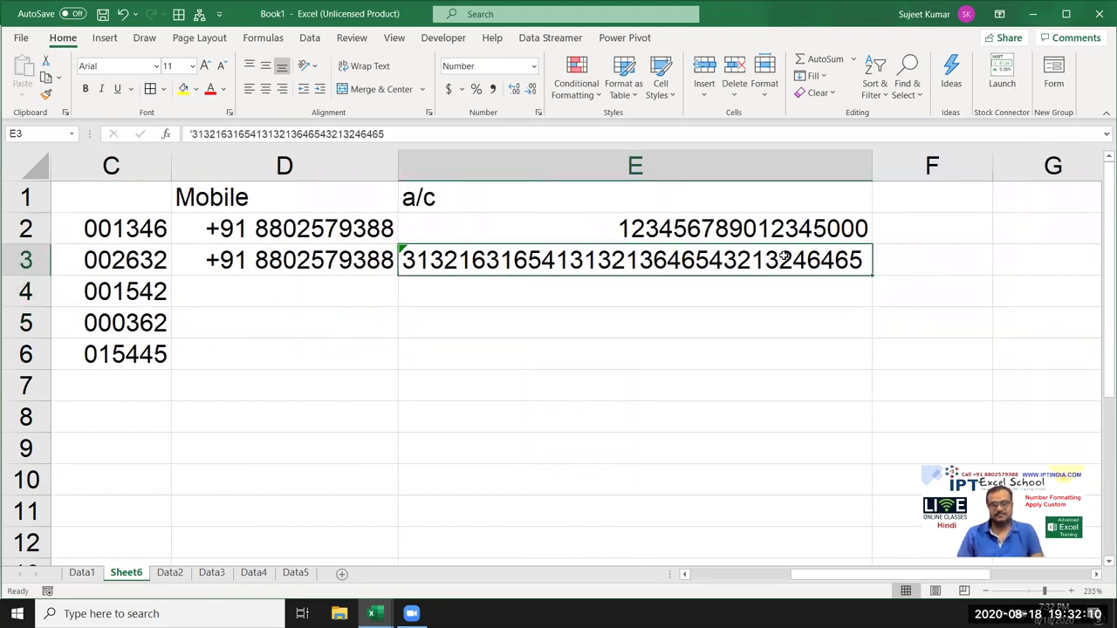
key(Up)
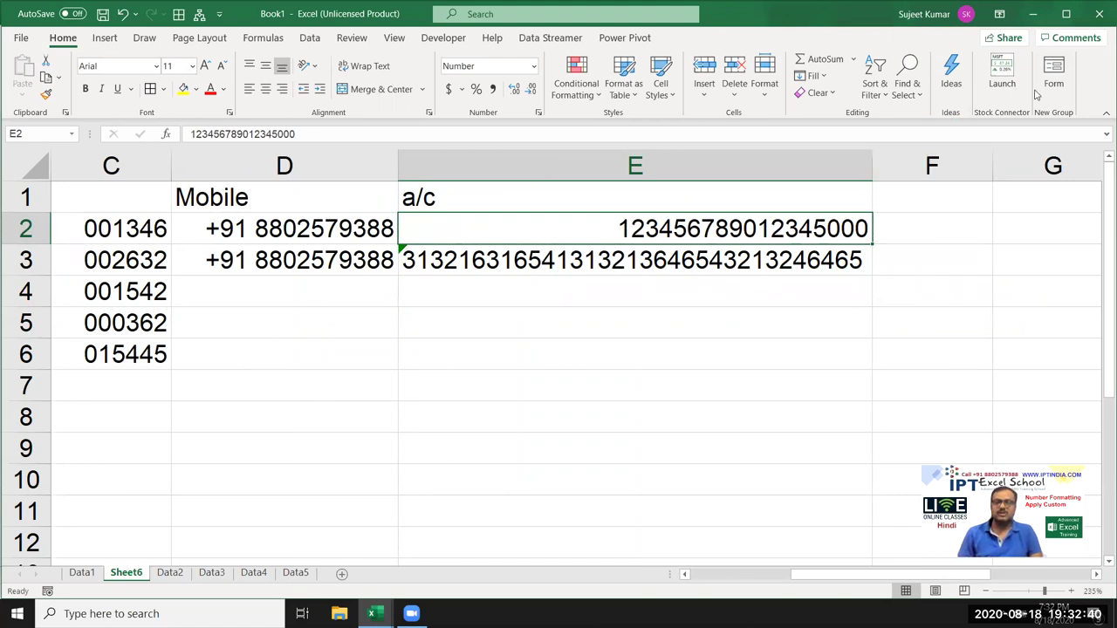
Apply the Text number format to the whole of column F
click(937, 169)
right_click(938, 173)
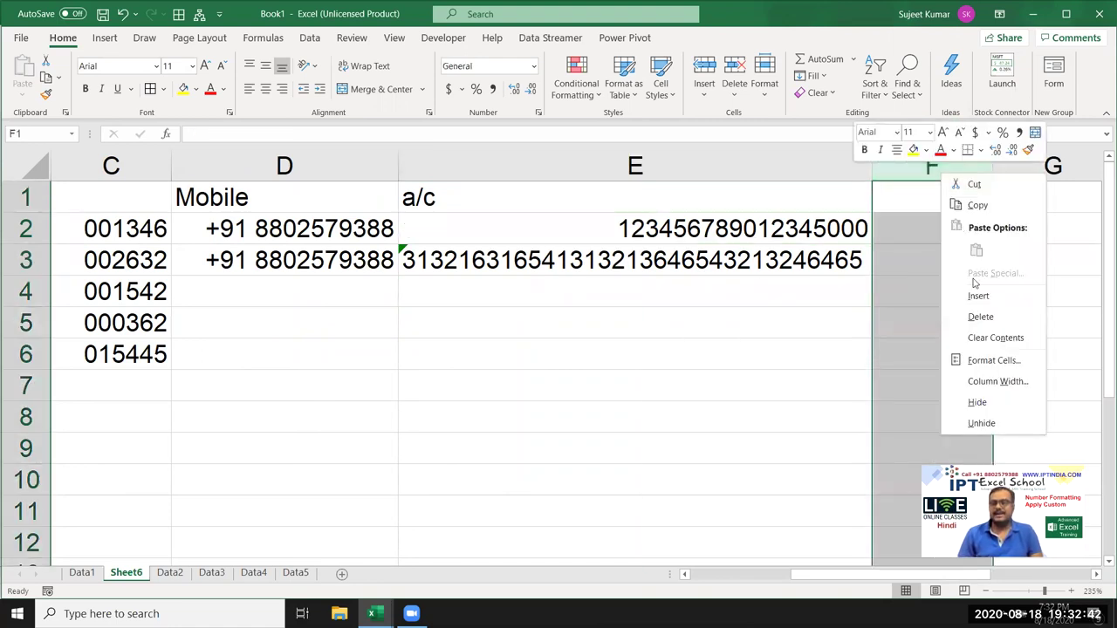
click(986, 362)
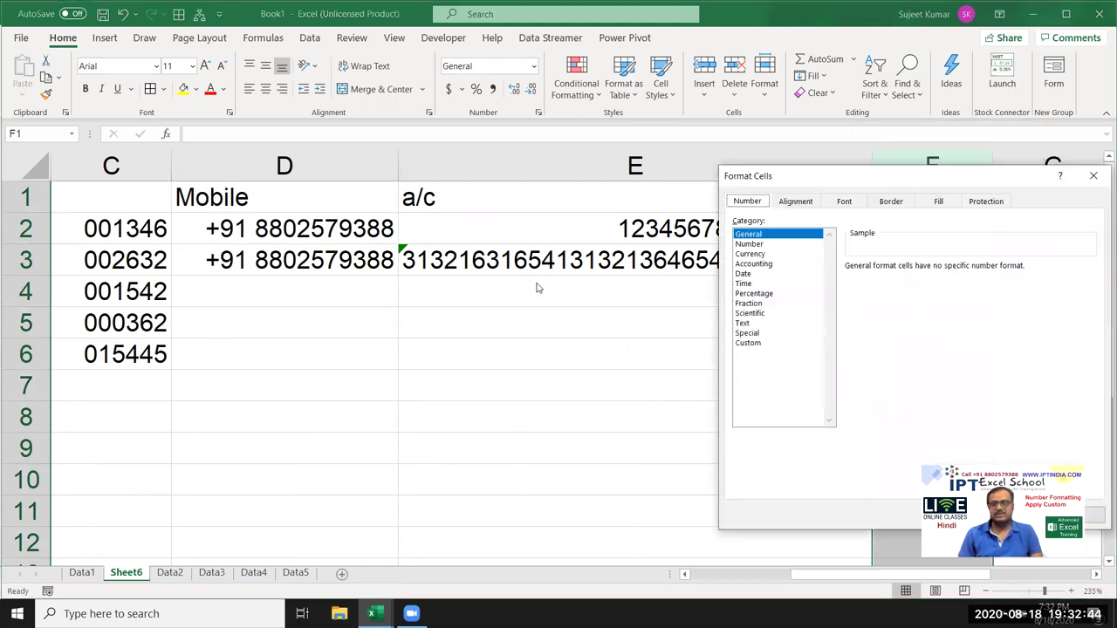
click(752, 323)
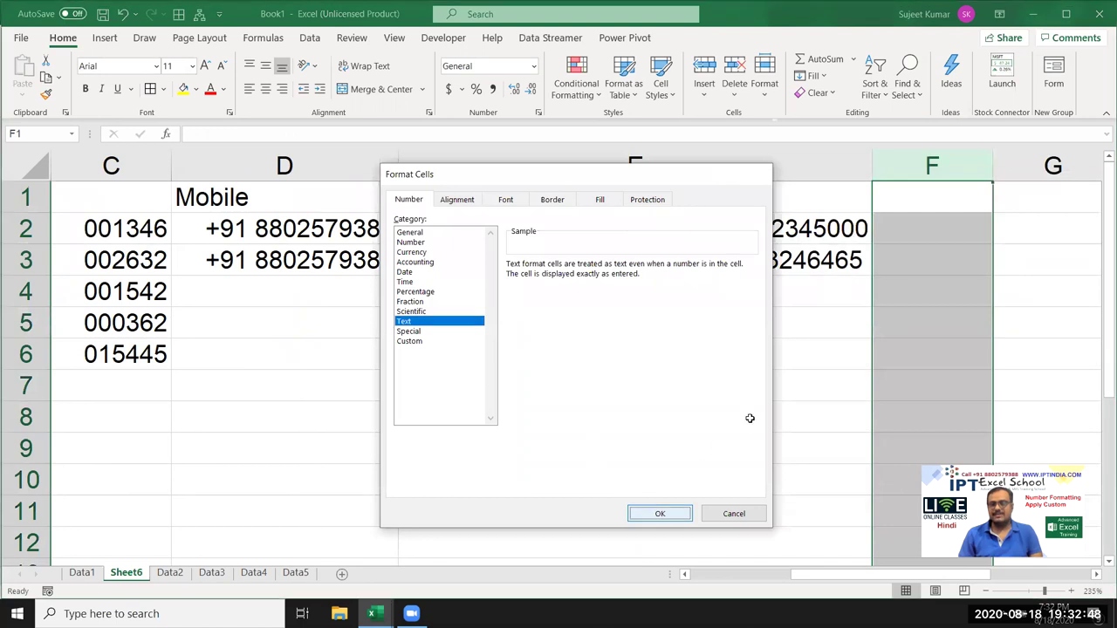
click(653, 513)
click(906, 188)
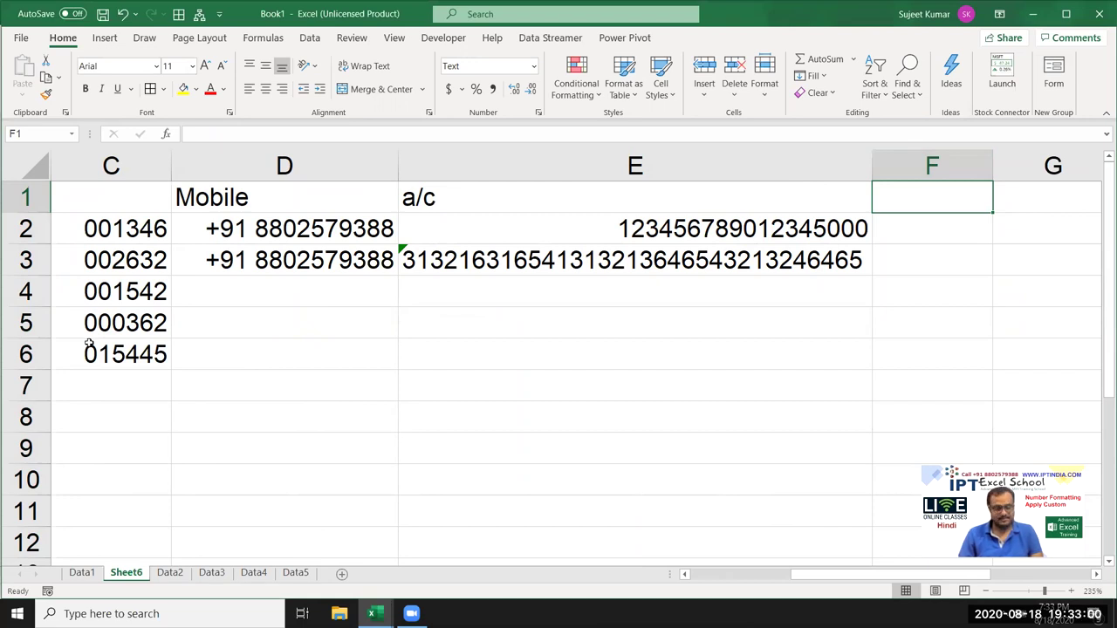
key(super+r)
text(notepad)
key(Return)
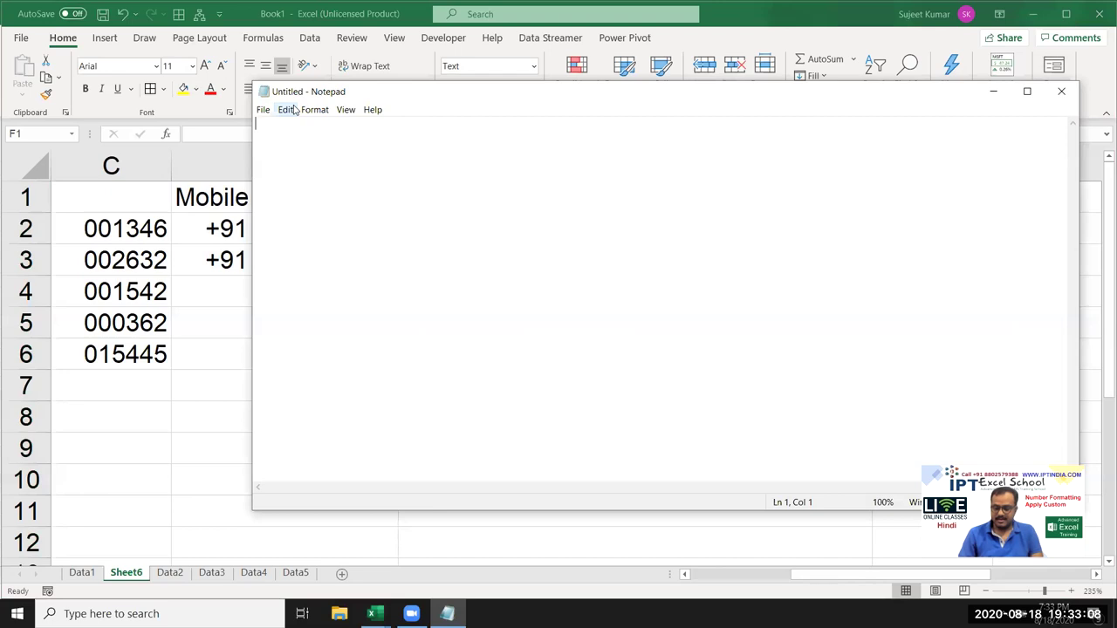
text(12364578789369852147)
key(Return)
text(123654789)
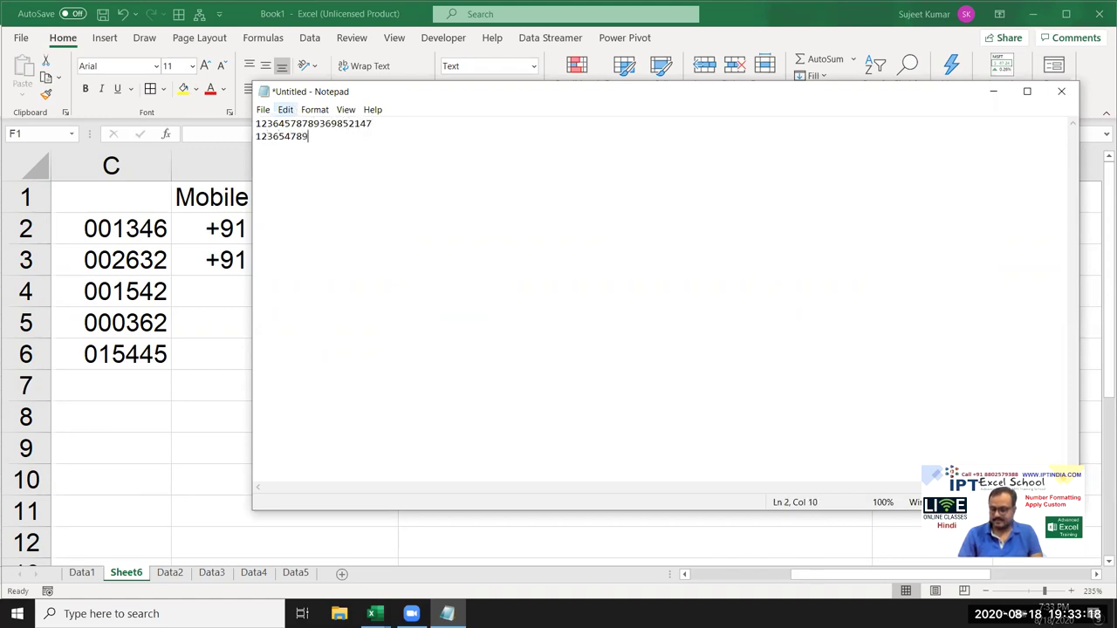
text(36985214796)
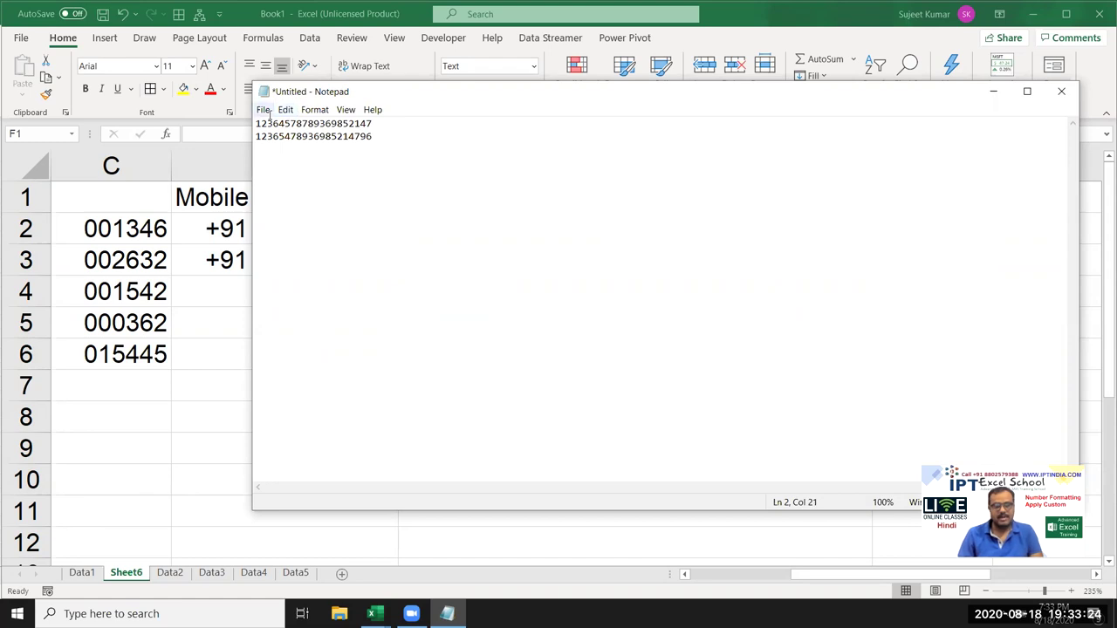
Repeat the two numbers to fill 18 lines, select the whole list, and switch back to Excel
drag(373, 137, 234, 126)
key(ctrl+c)
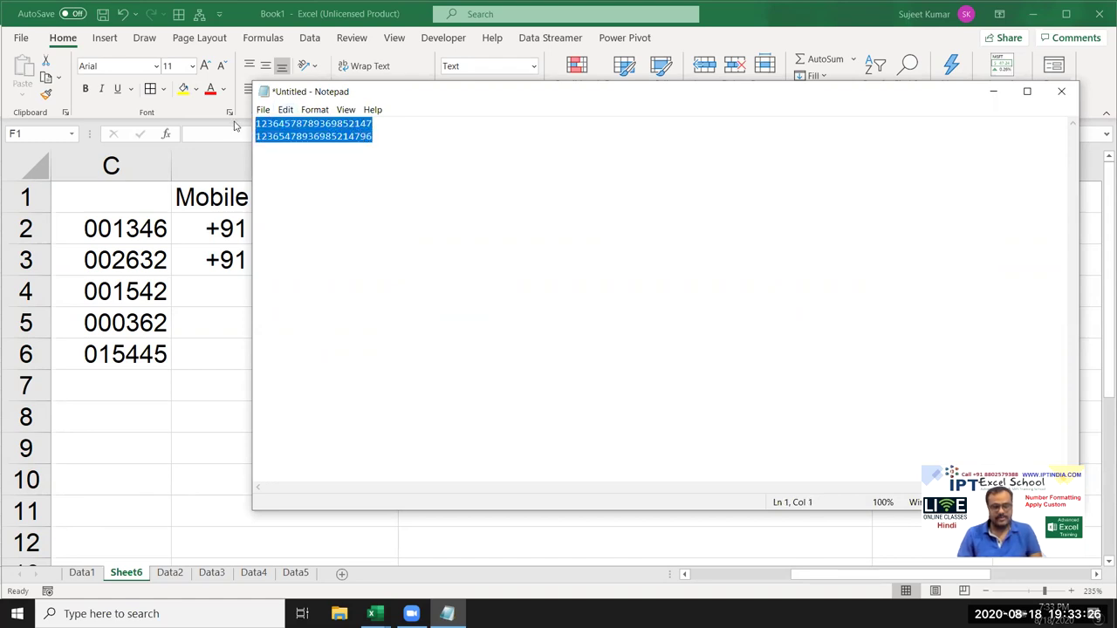
key(Down)
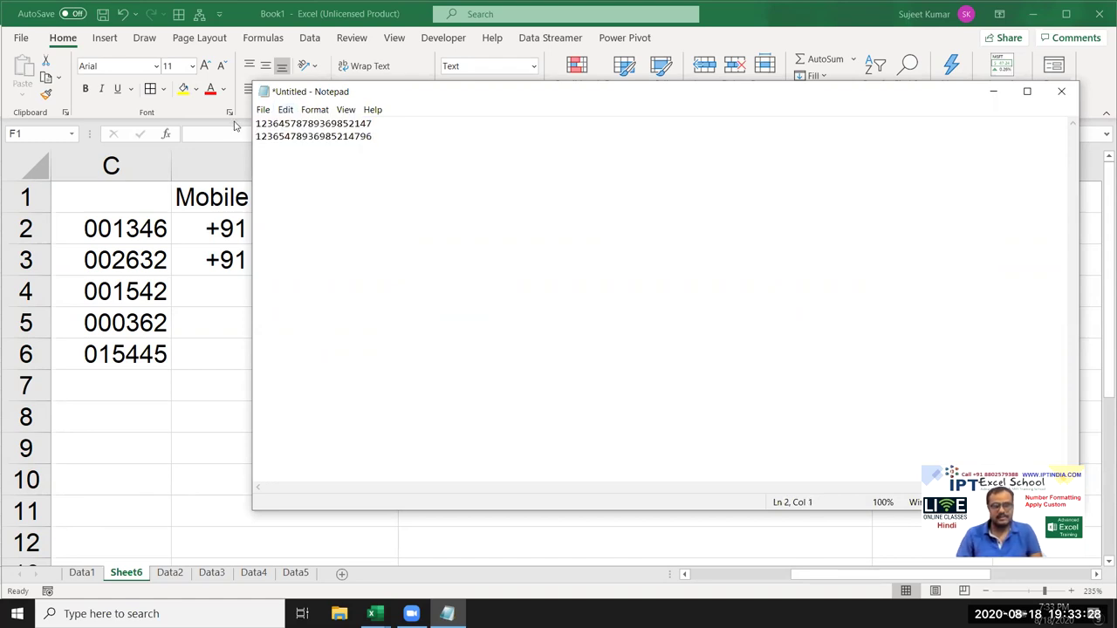
click(385, 137)
key(Return)
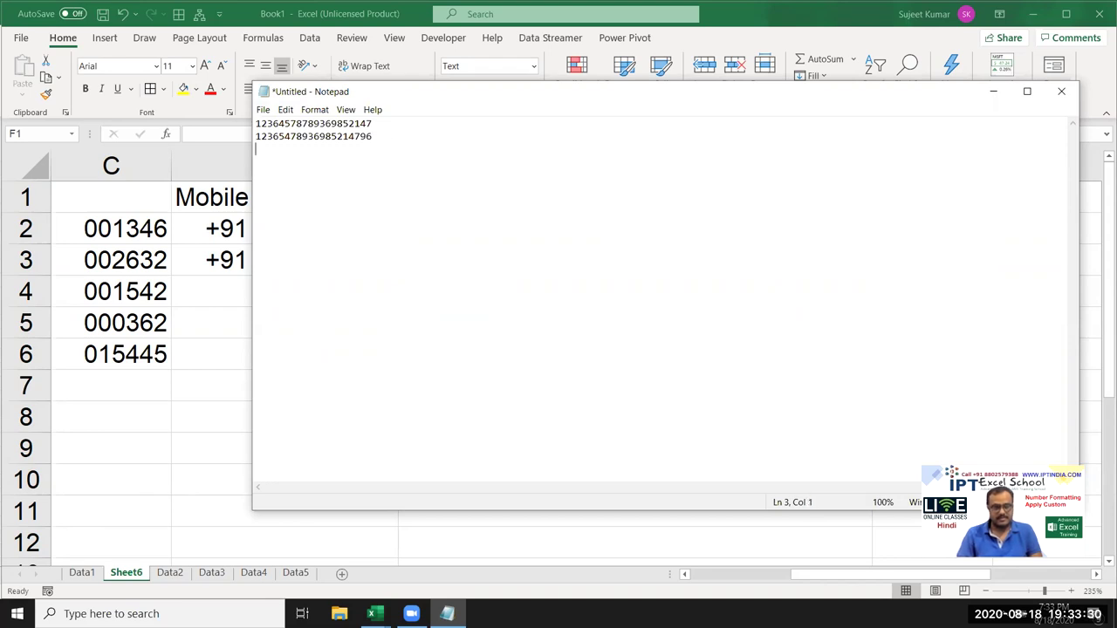
key(ctrl+v)
key(Return)
key(ctrl+v)
key(Return)
key(ctrl+v)
key(Return)
key(ctrl+v)
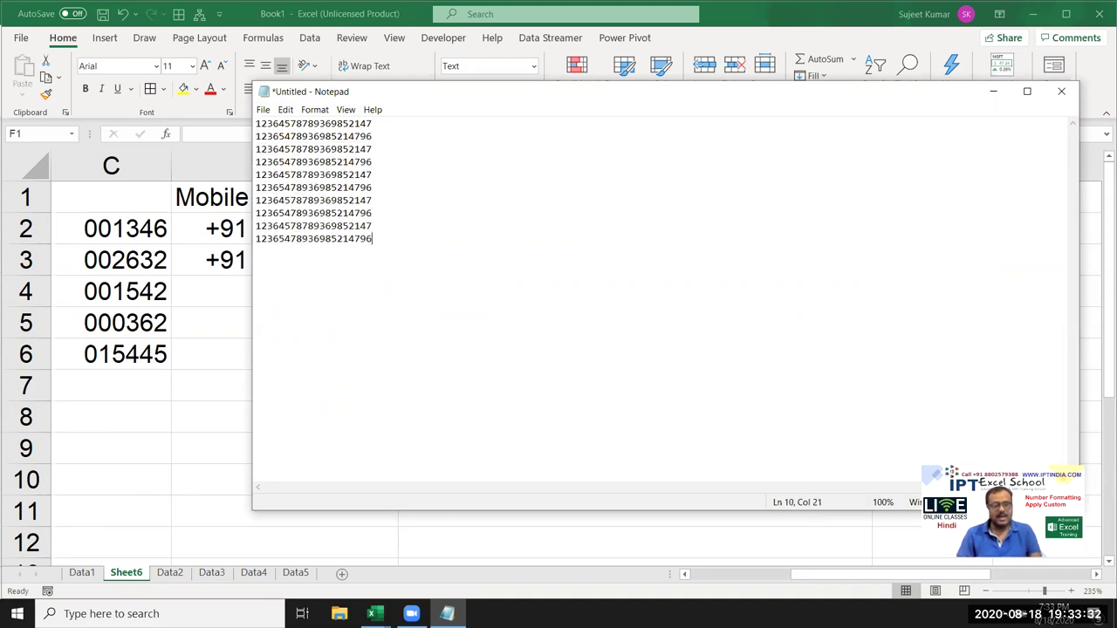
key(Return)
key(ctrl+v)
key(Return)
key(ctrl+v)
key(Return)
key(ctrl+v)
key(Return)
key(ctrl+v)
key(Return)
key(ctrl+a)
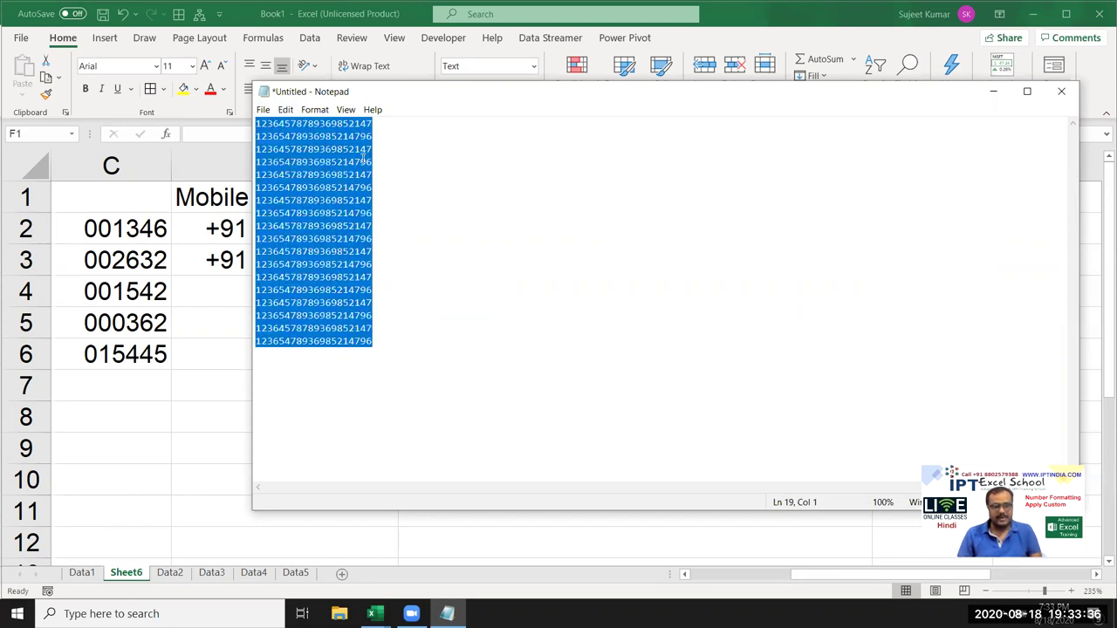
key(alt+Tab)
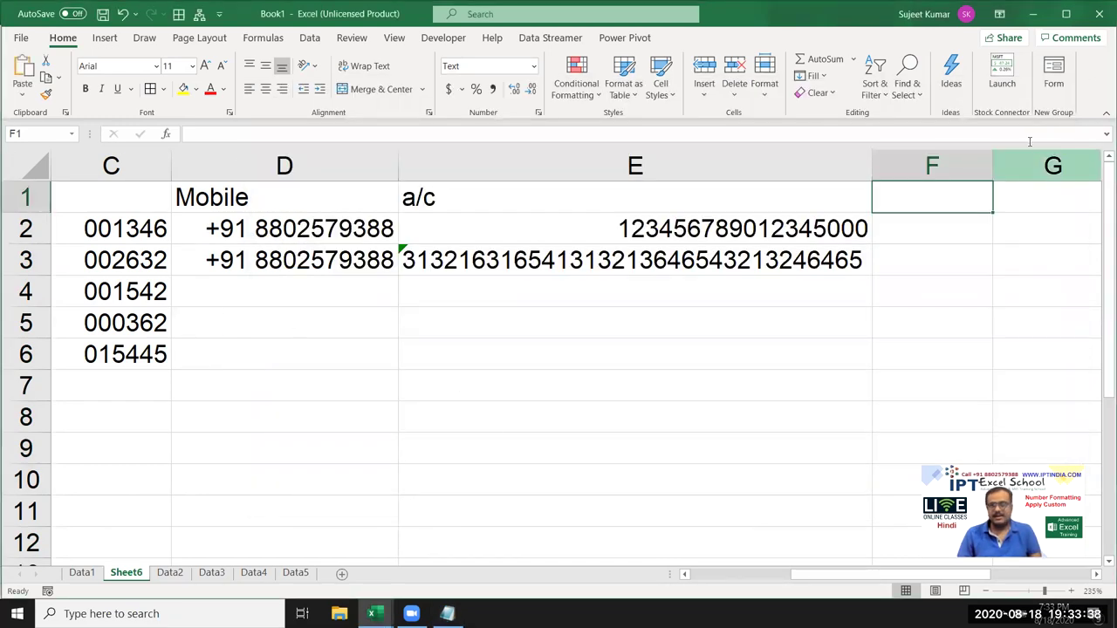
Paste the long numbers into H1 and autofit column H to show them
key(Right)
key(Right)
key(Right)
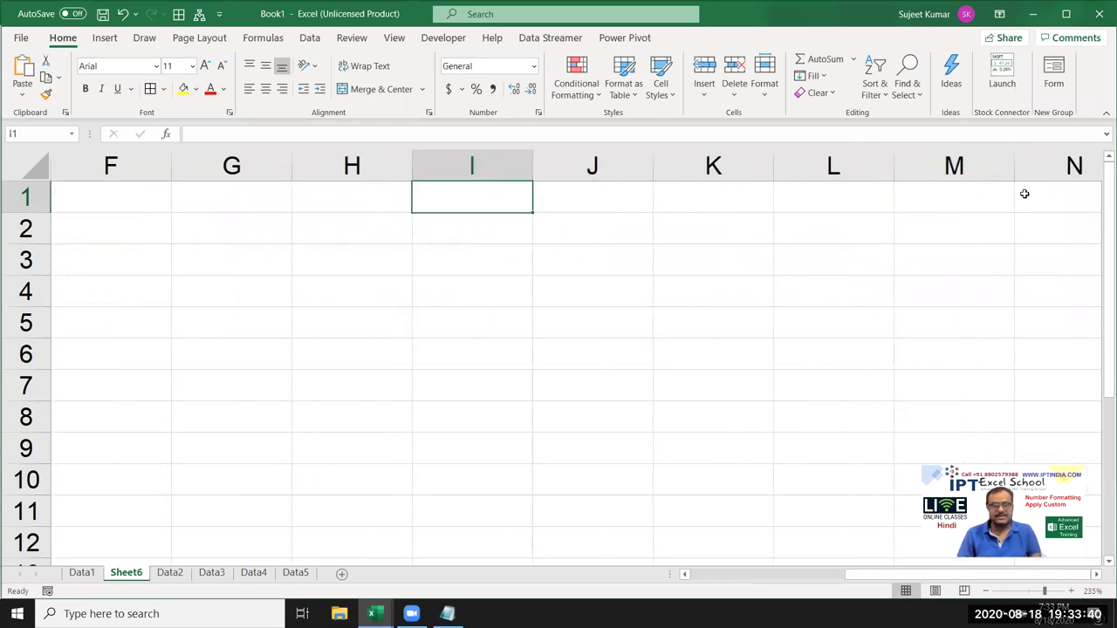
key(Left)
key(ctrl+v)
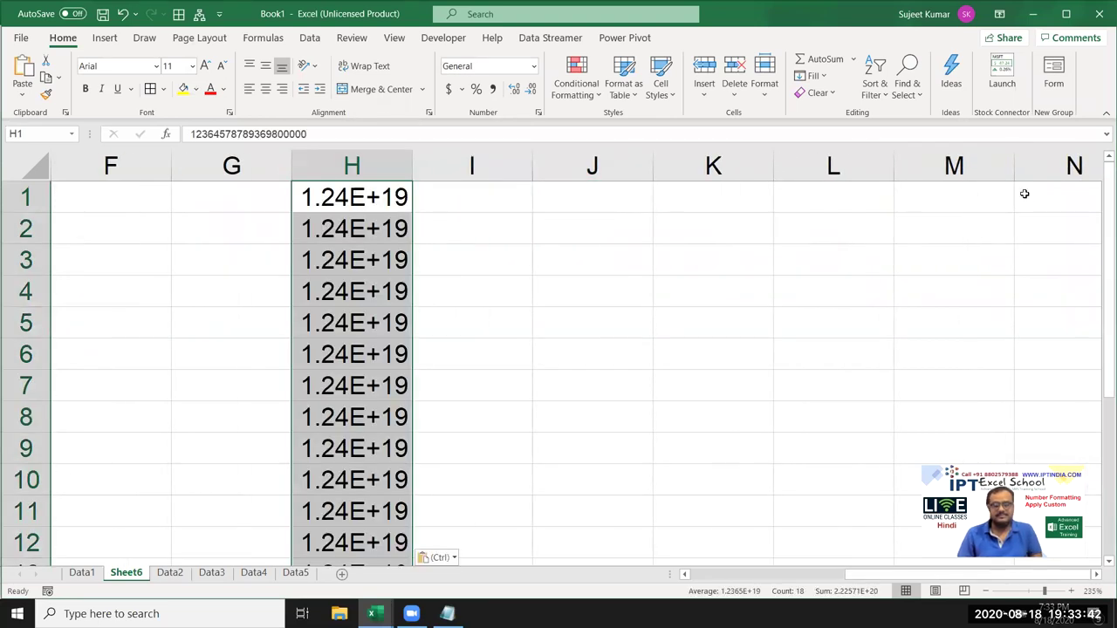
click(396, 155)
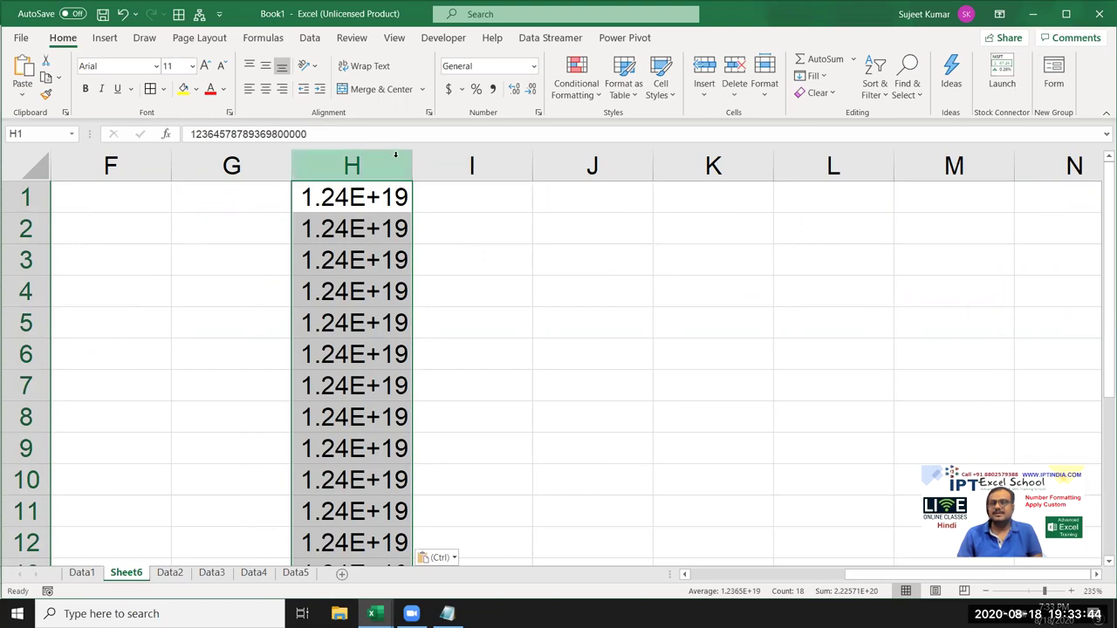
double_click(411, 160)
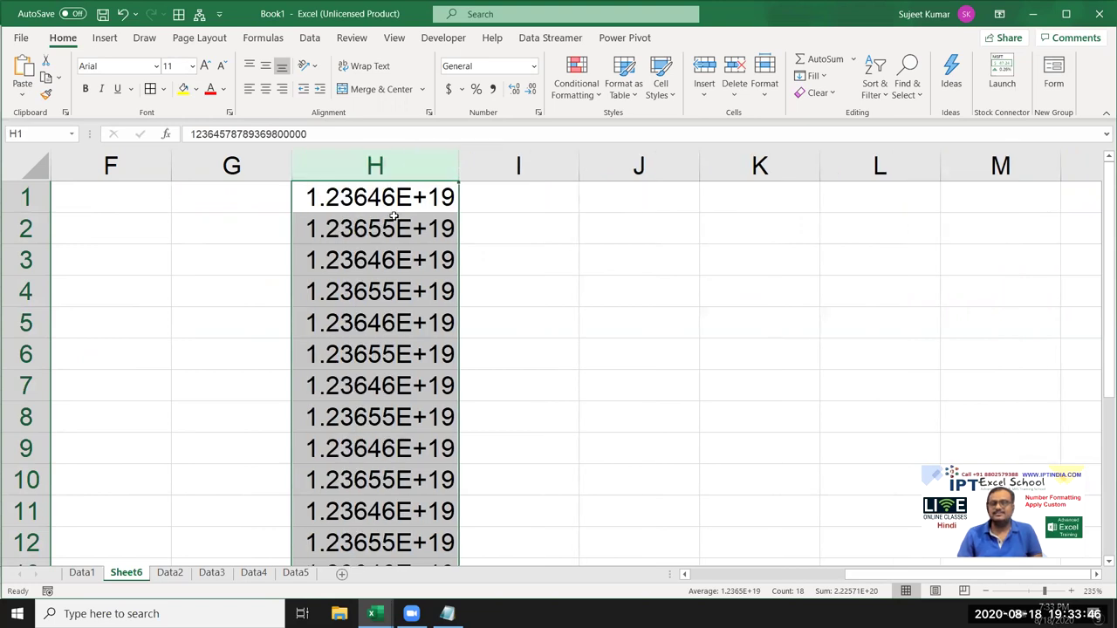
Inspect H1's stored value for zeros replacing digits, then delete the pasted numbers
double_click(391, 197)
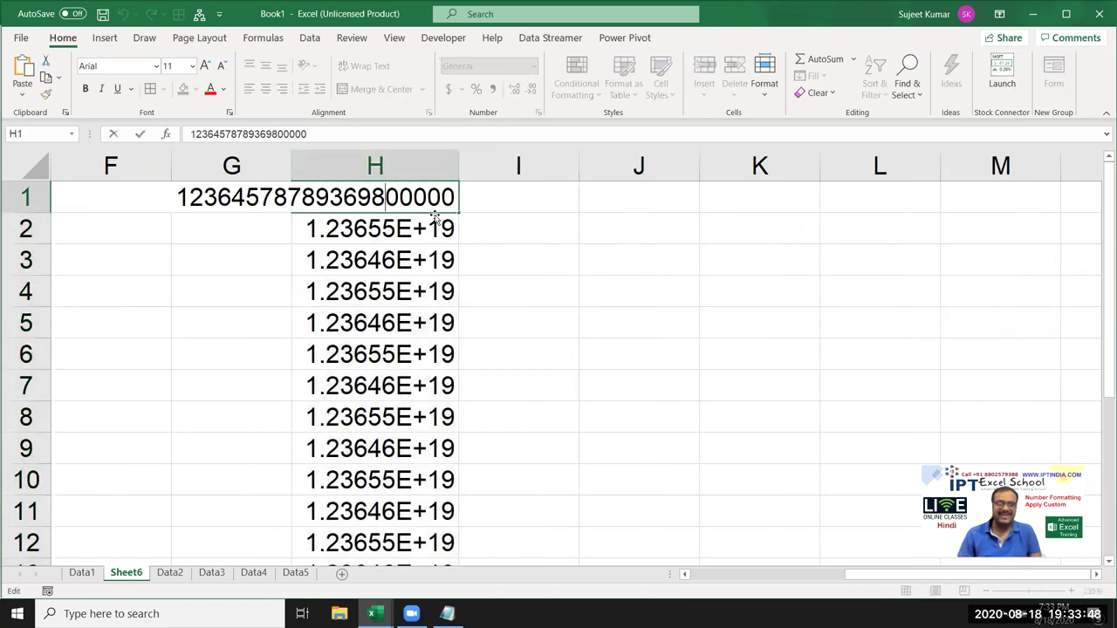
drag(385, 197, 463, 196)
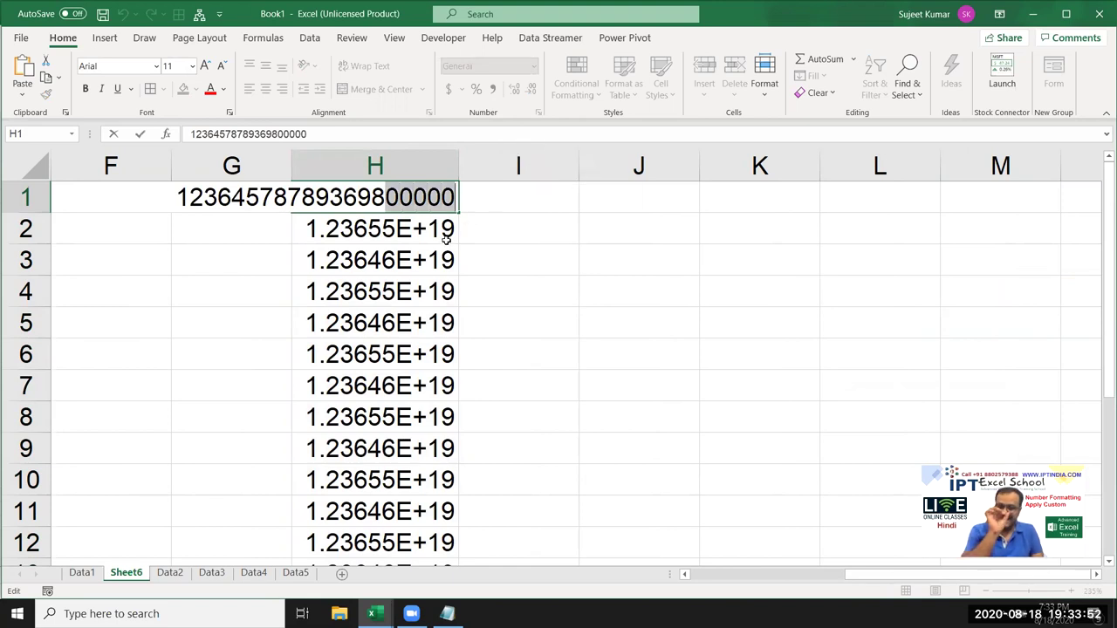
key(Escape)
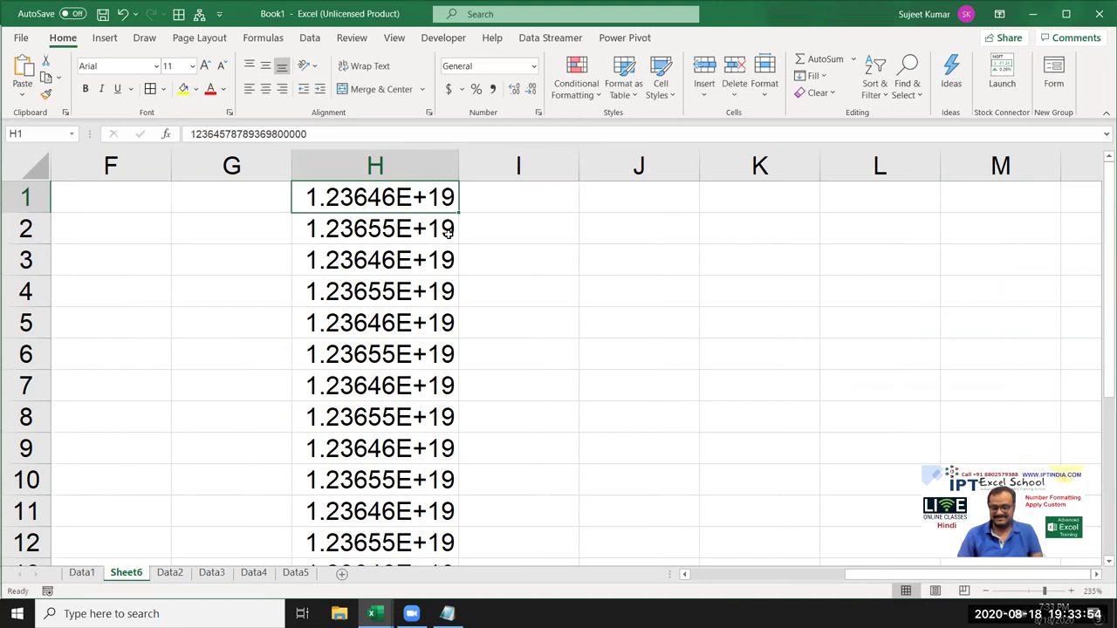
key(ctrl+shift+Down)
key(Delete)
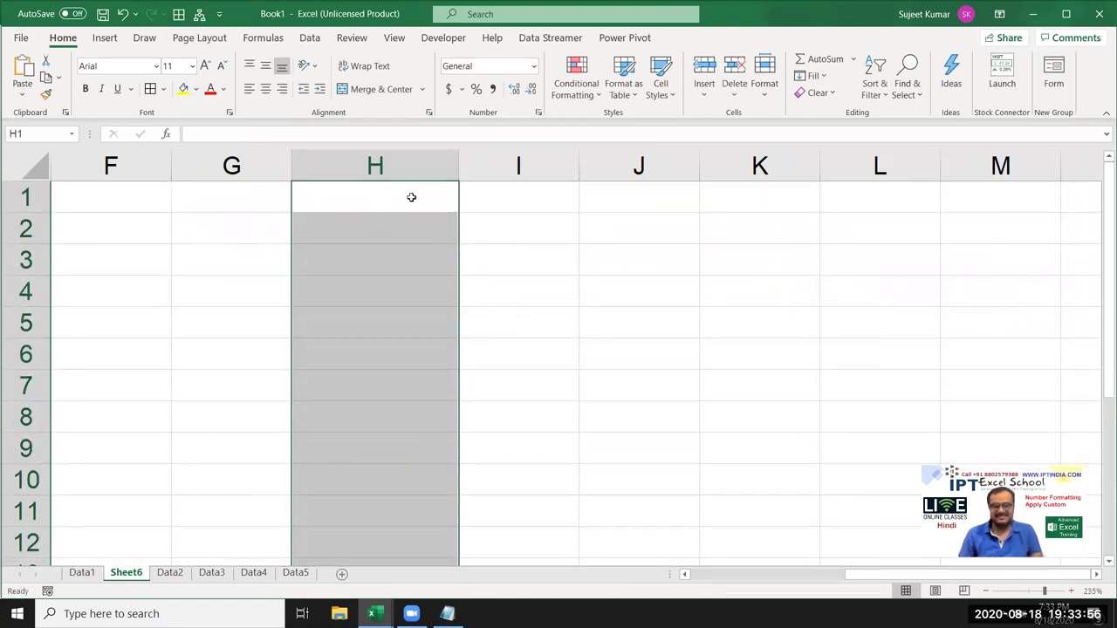
Format column H with the Text number category
click(399, 166)
right_click(398, 167)
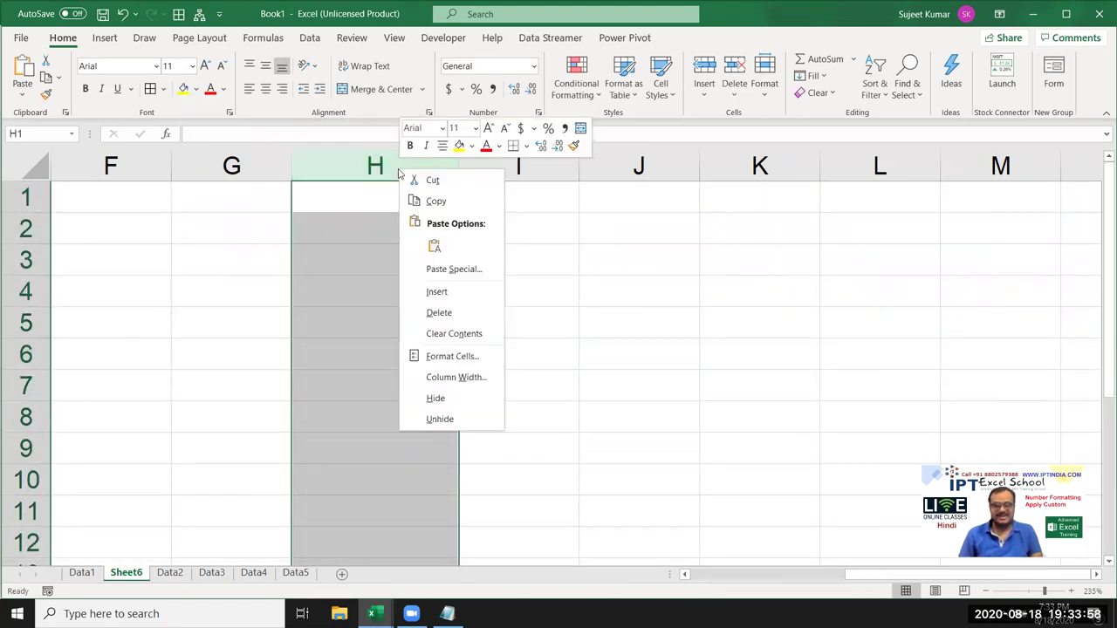
click(450, 356)
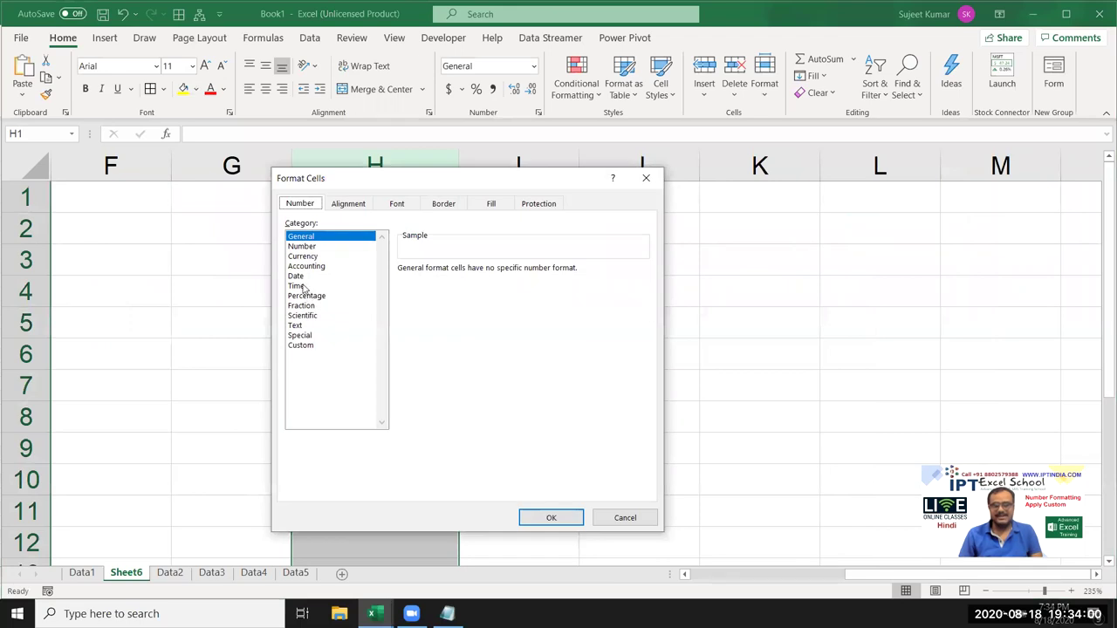
click(305, 327)
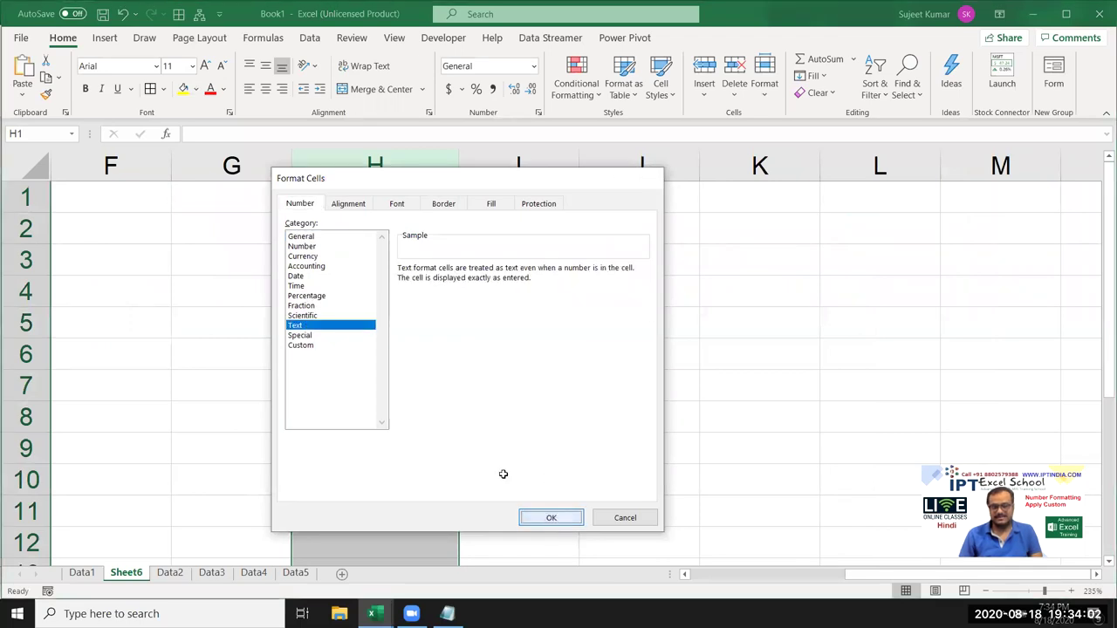
key(Return)
Paste the numbers into Text-formatted H1, review the full digits, then clear them
click(426, 364)
click(356, 201)
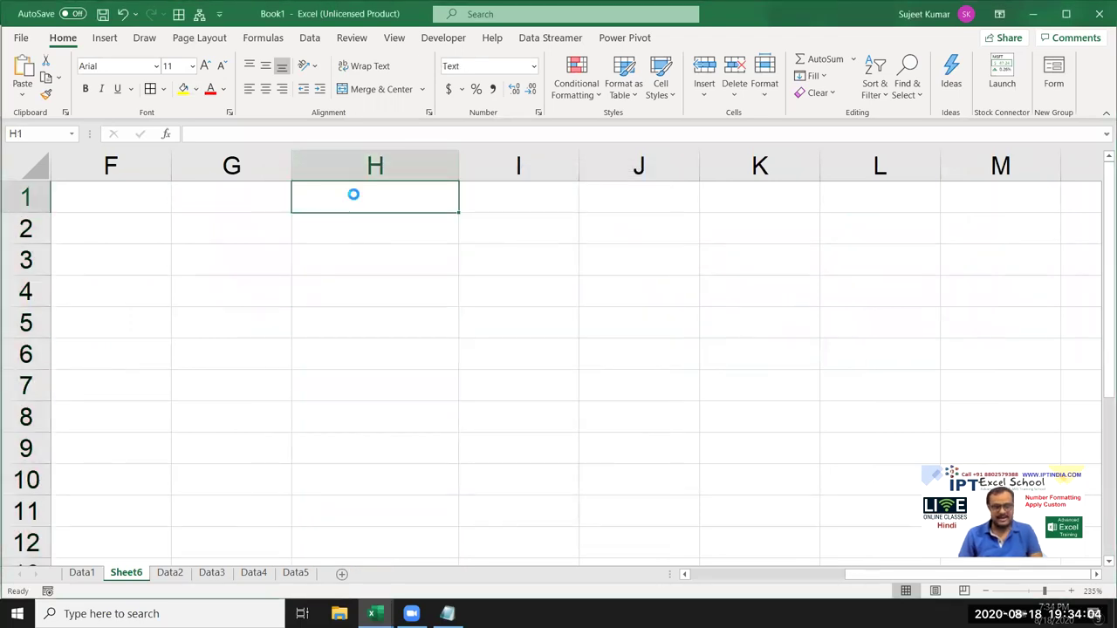
key(ctrl+v)
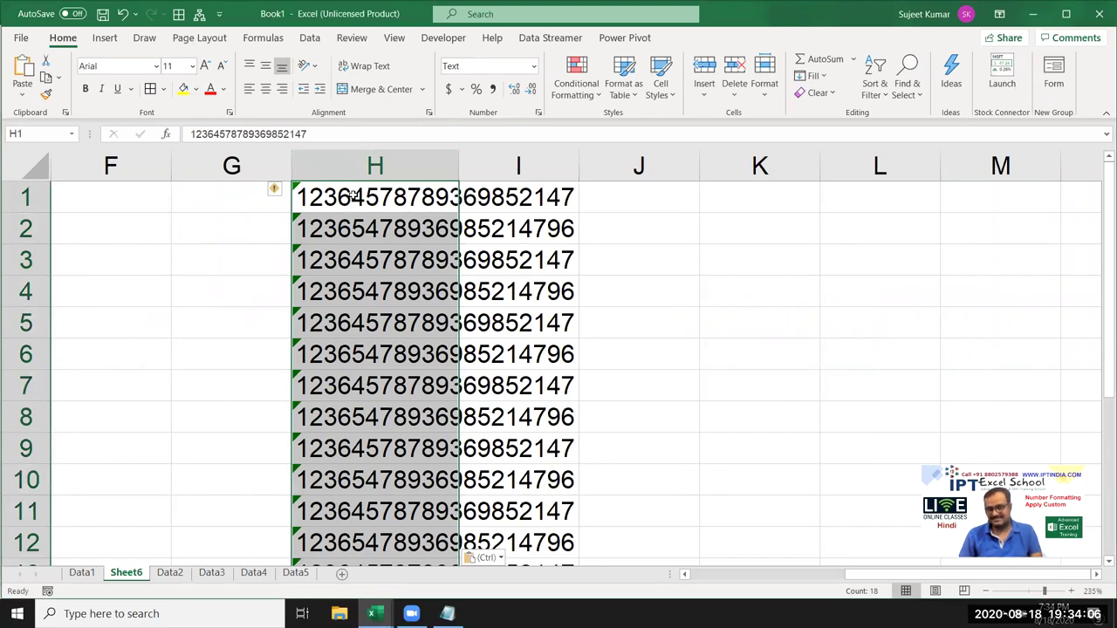
scroll(353, 196, down, 3)
scroll(352, 195, down, 2)
scroll(352, 196, up, 5)
scroll(353, 197, down, 2)
scroll(353, 197, down, 4)
scroll(352, 197, up, 5)
scroll(352, 197, up, 1)
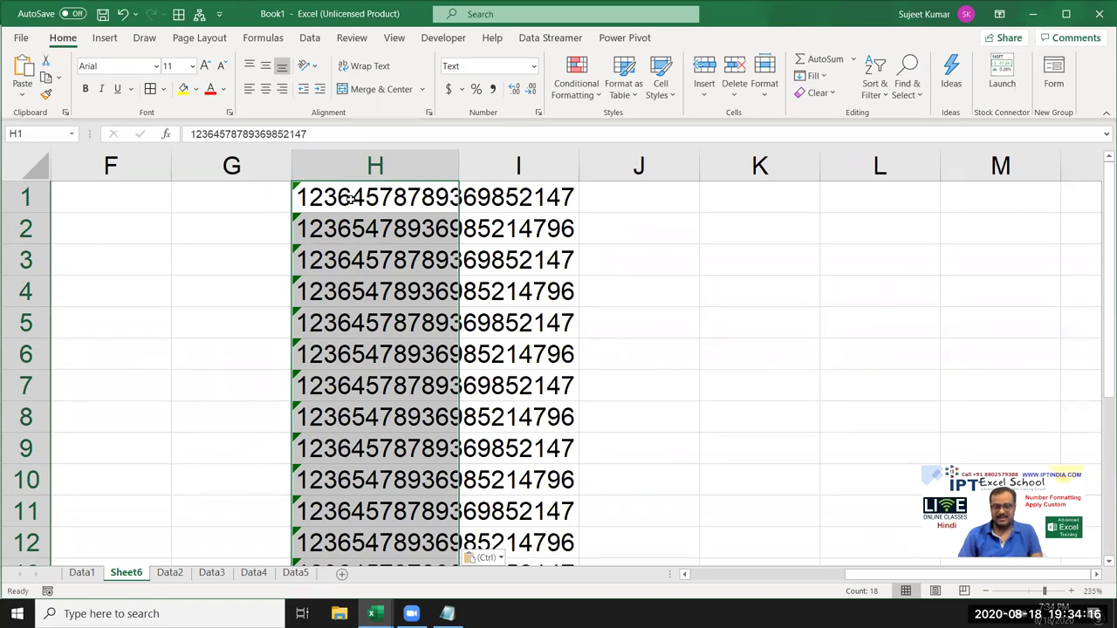
key(Delete)
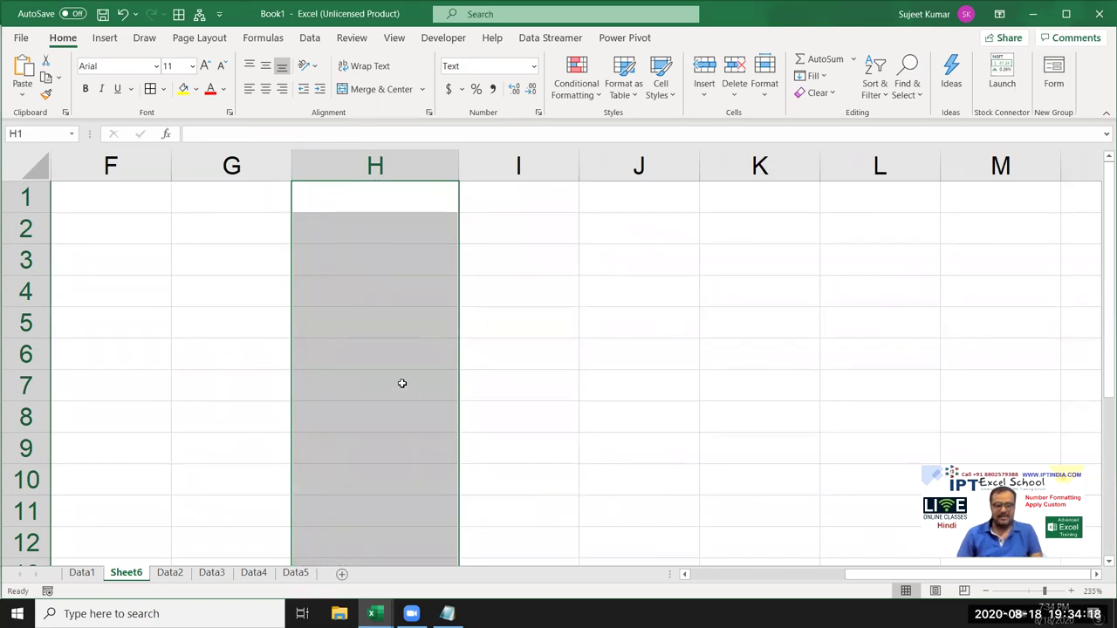
right_click(376, 197)
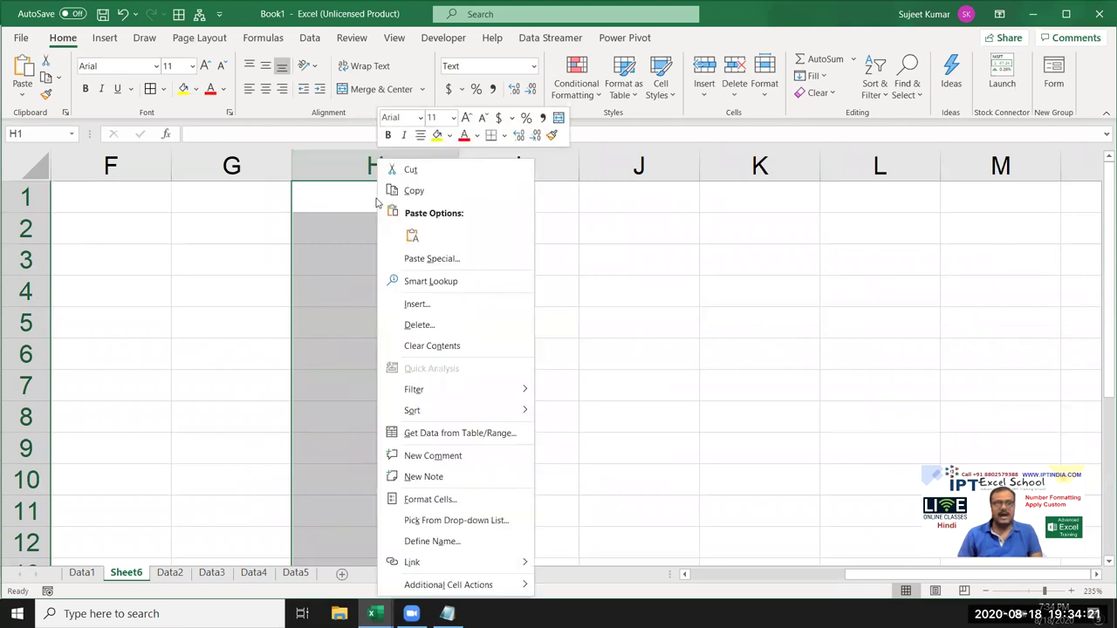
click(433, 266)
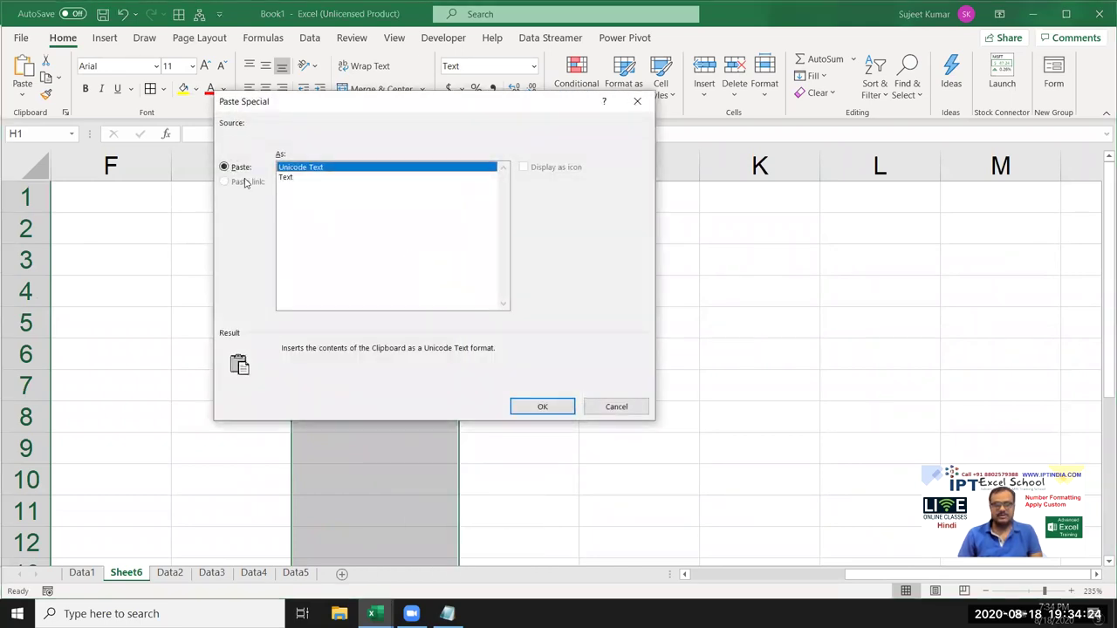
click(292, 179)
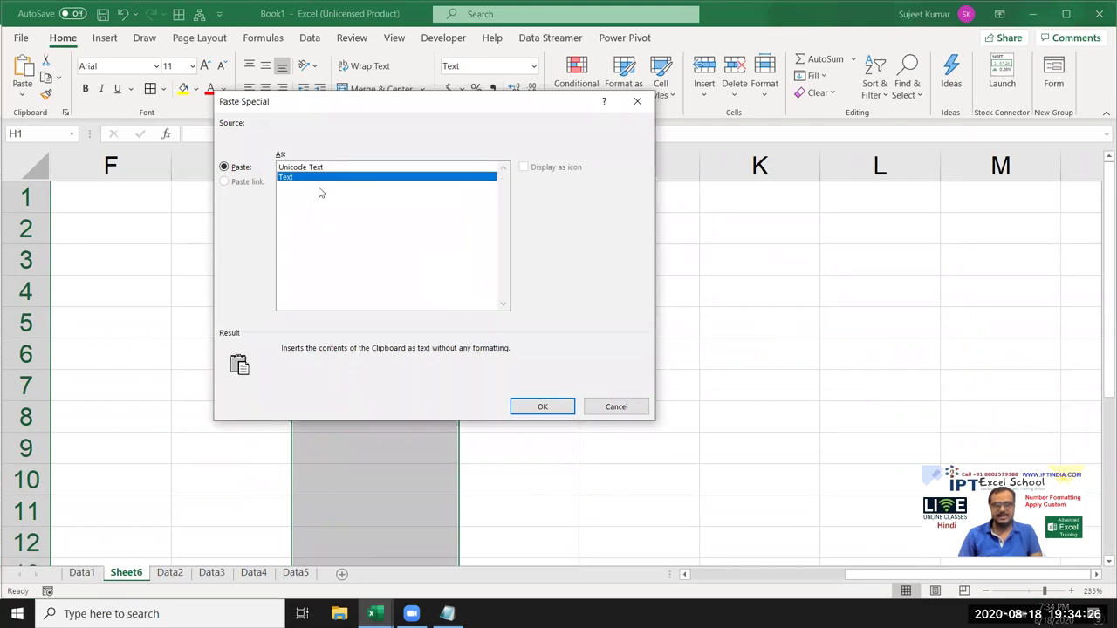
click(540, 407)
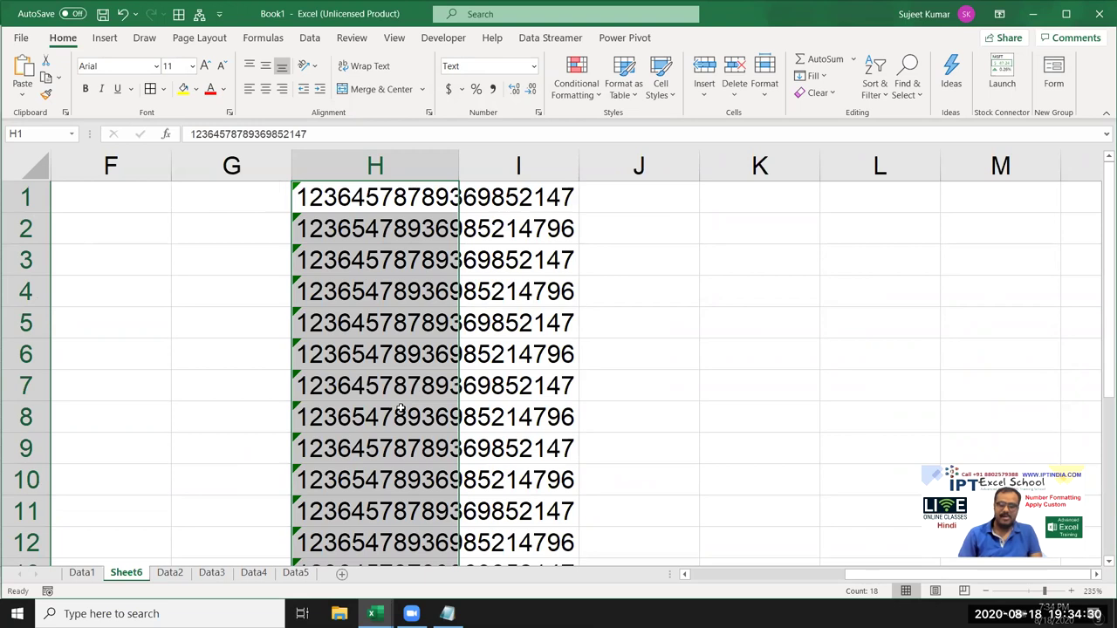
key(Delete)
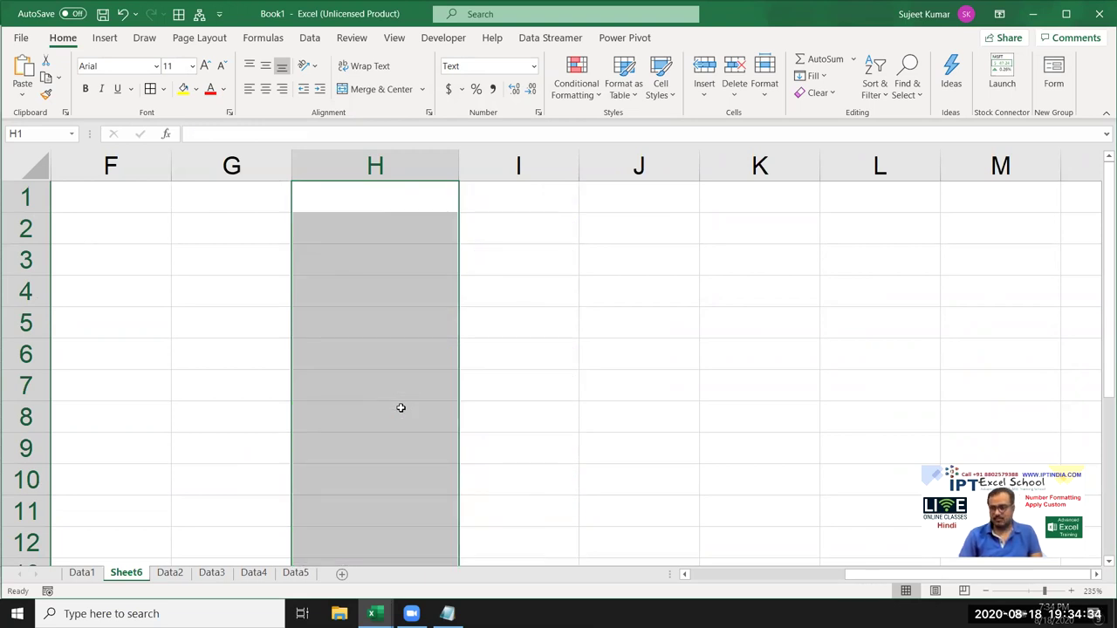
key(Down)
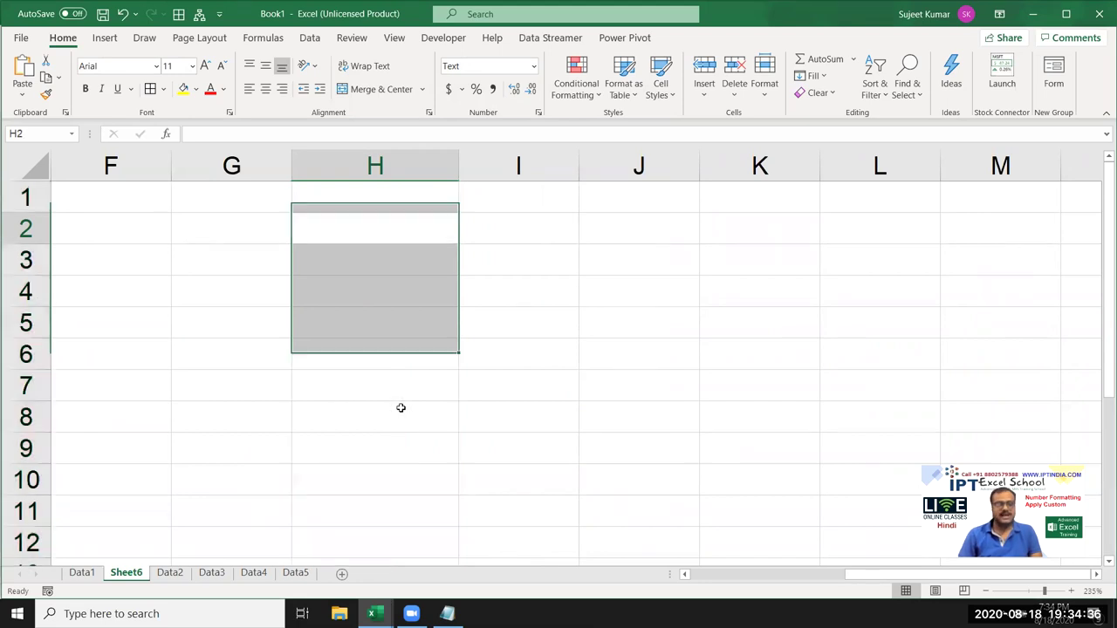
key(Up)
key(Left)
key(Left)
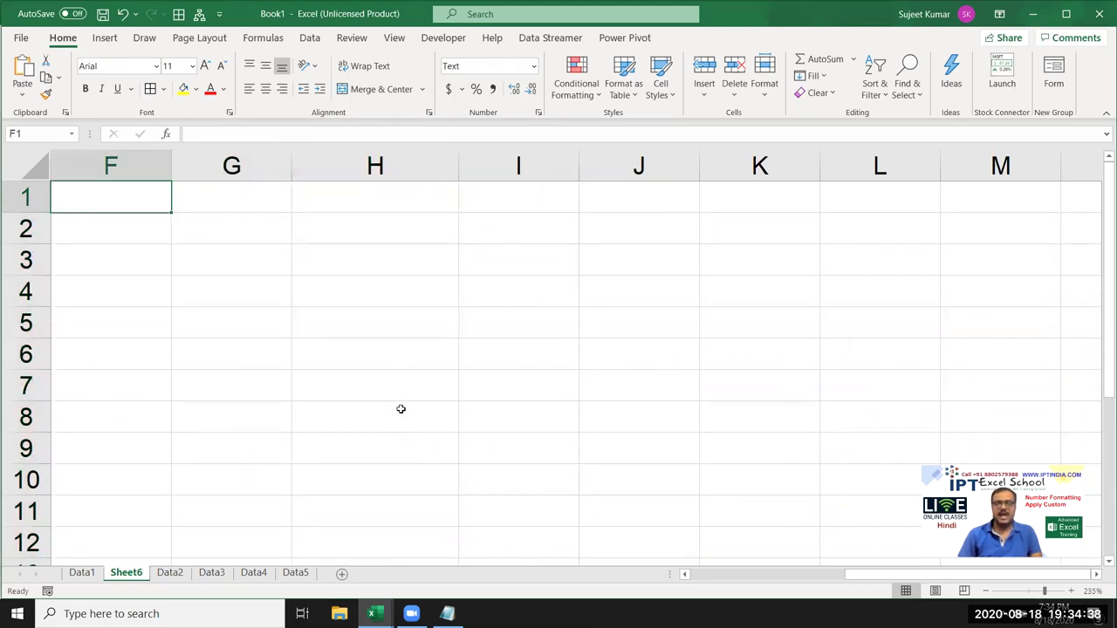
Return to the chq data in column A and launch Google Chrome from Windows search
key(Left)
key(Left)
key(Left)
key(Left)
key(Left)
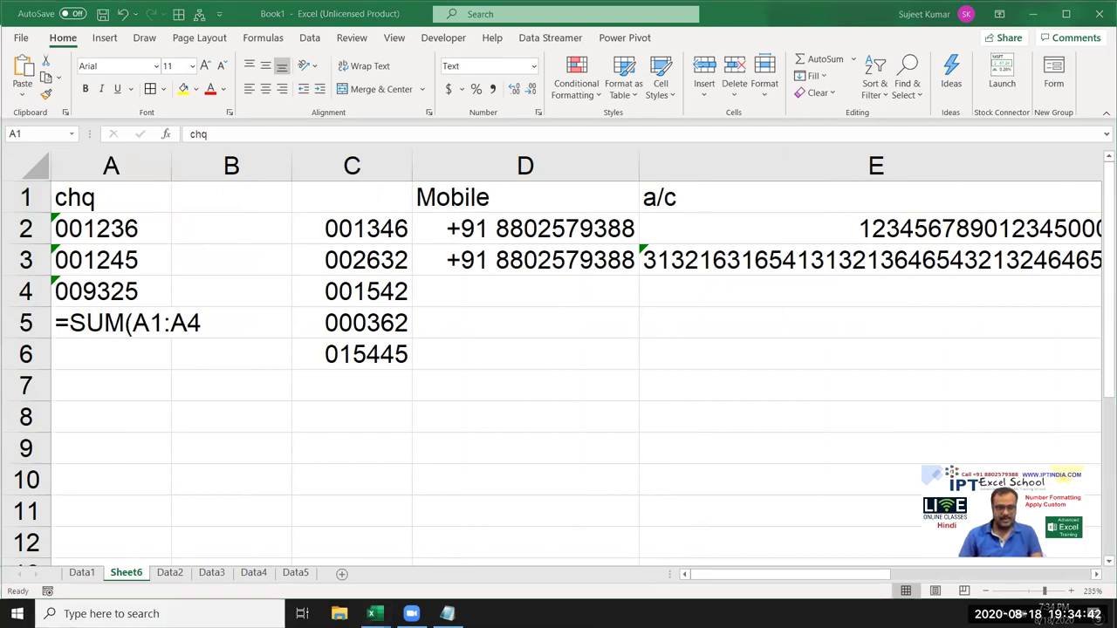
key(super+s)
text(cj)
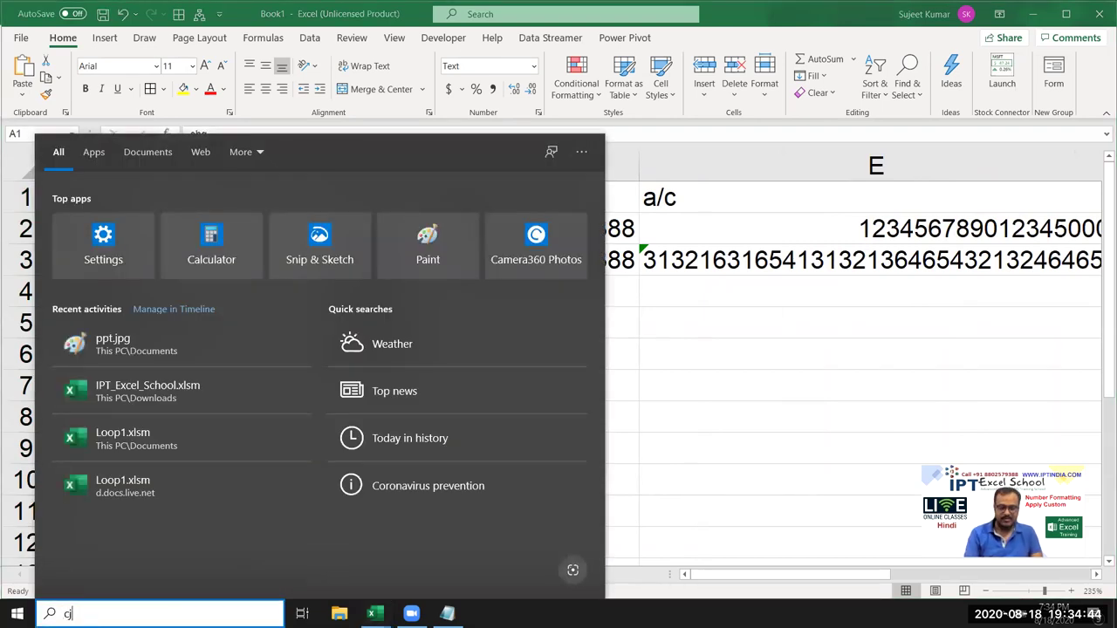
key(BackSpace)
text(h)
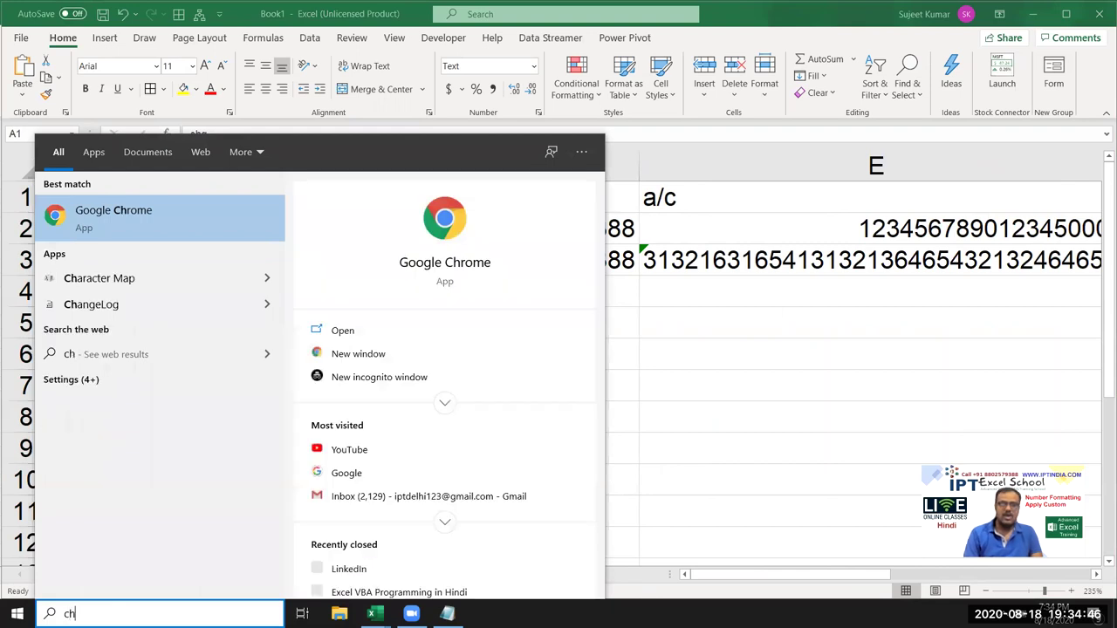
click(433, 273)
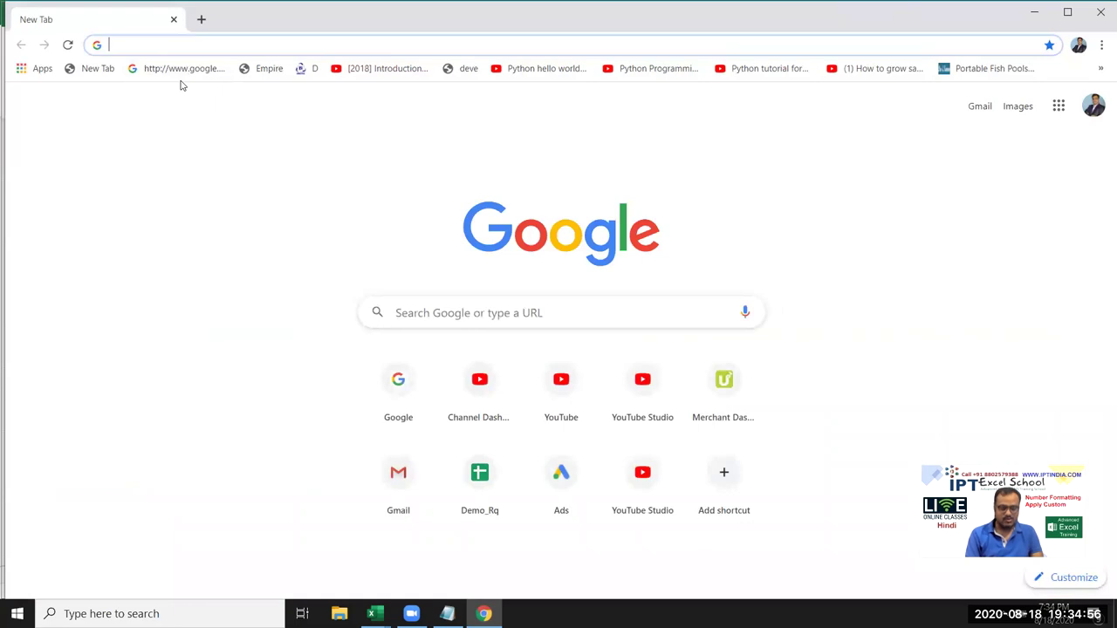
Open Gmail, search mail for 'custom', and follow the support link in Custom Format Link
text(gm)
key(Return)
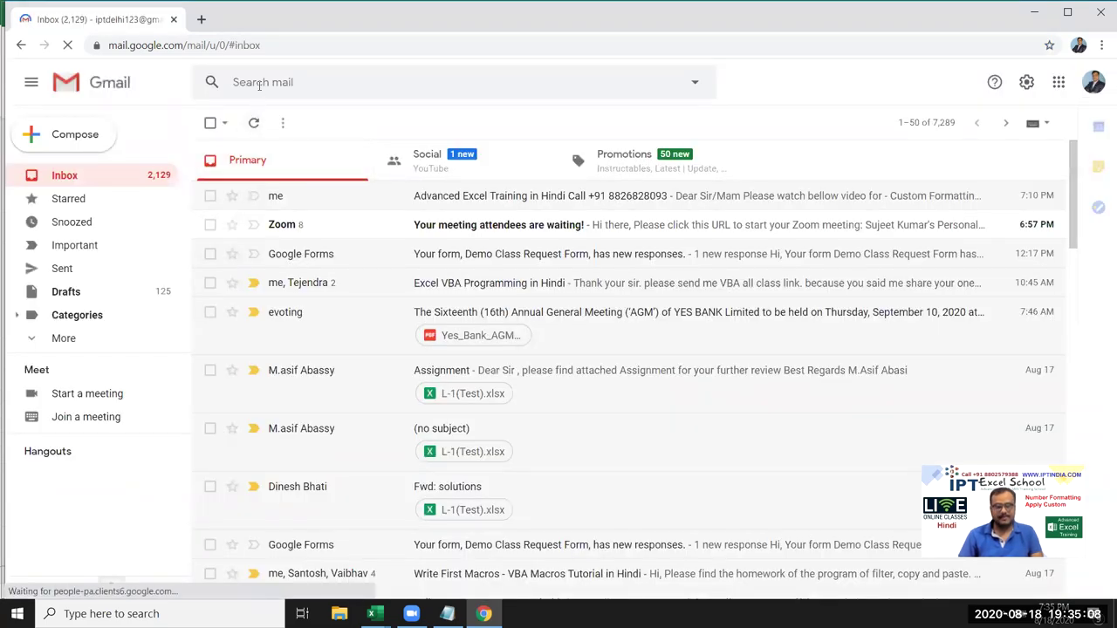
click(257, 87)
text(cus)
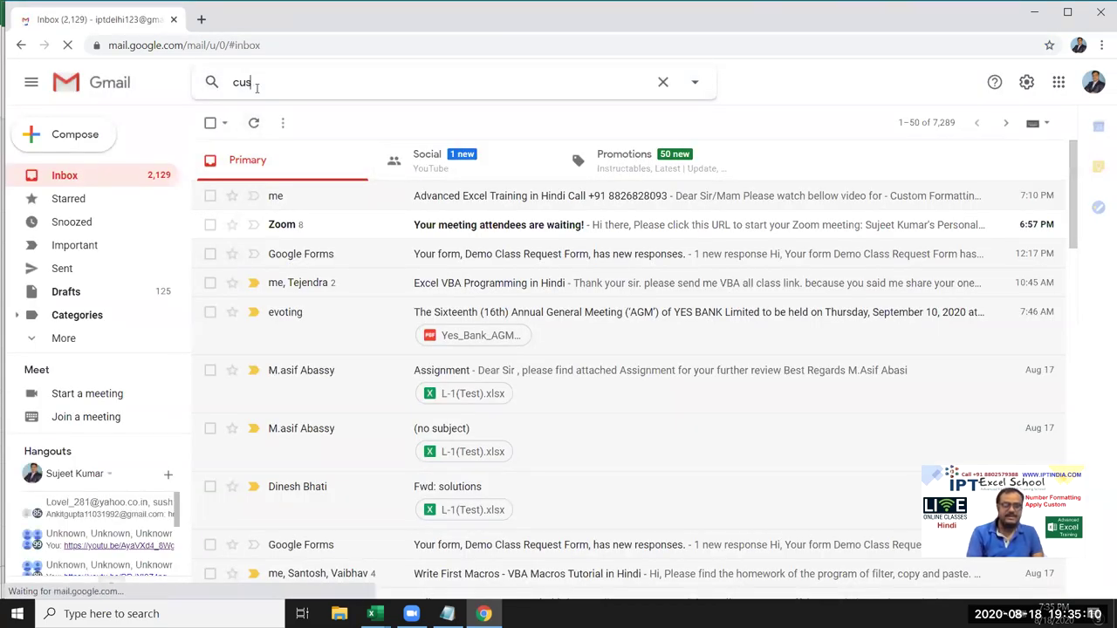
text(tom)
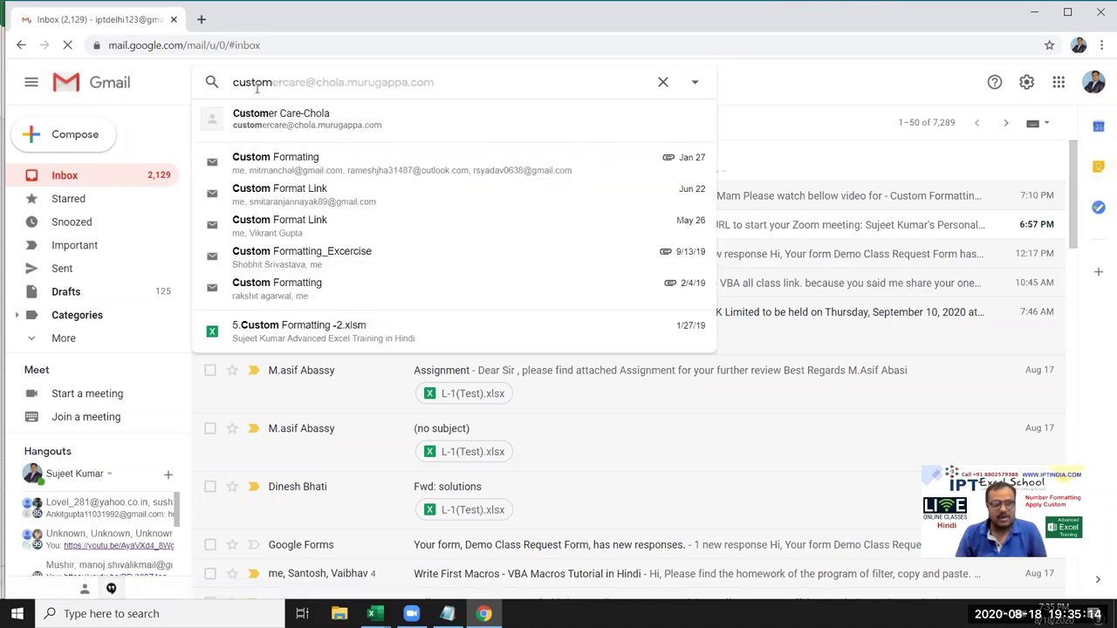
key(Escape)
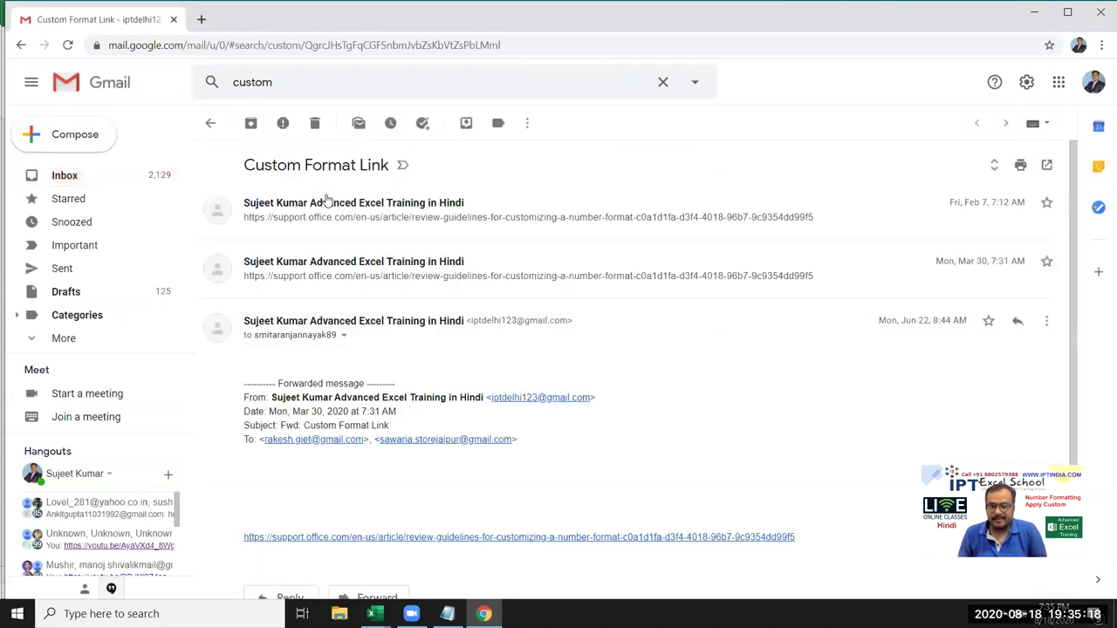
click(399, 220)
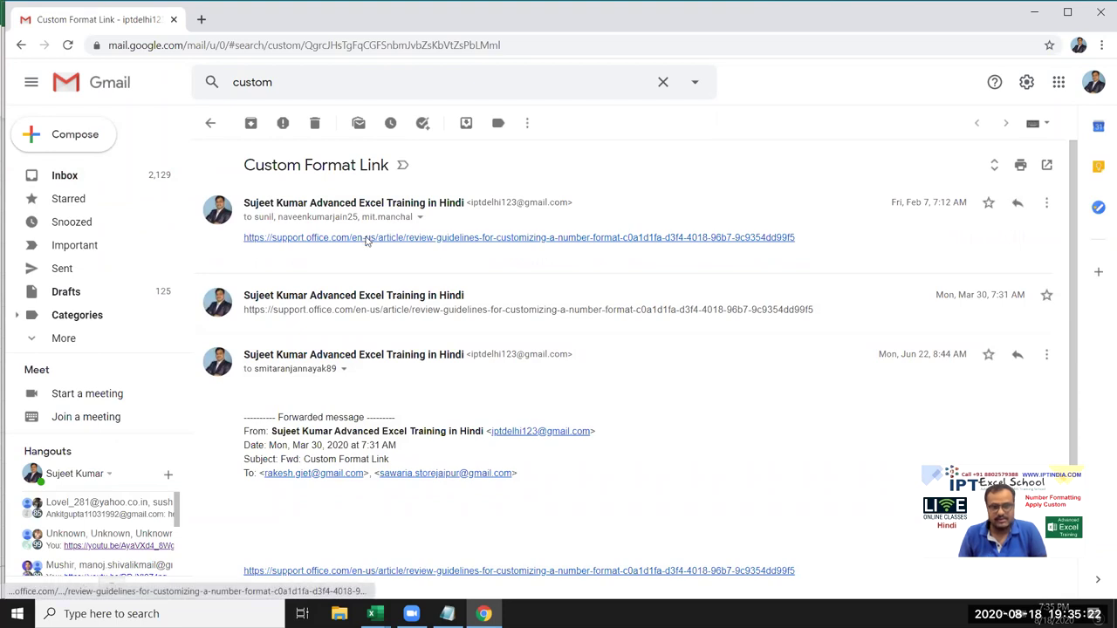
click(362, 238)
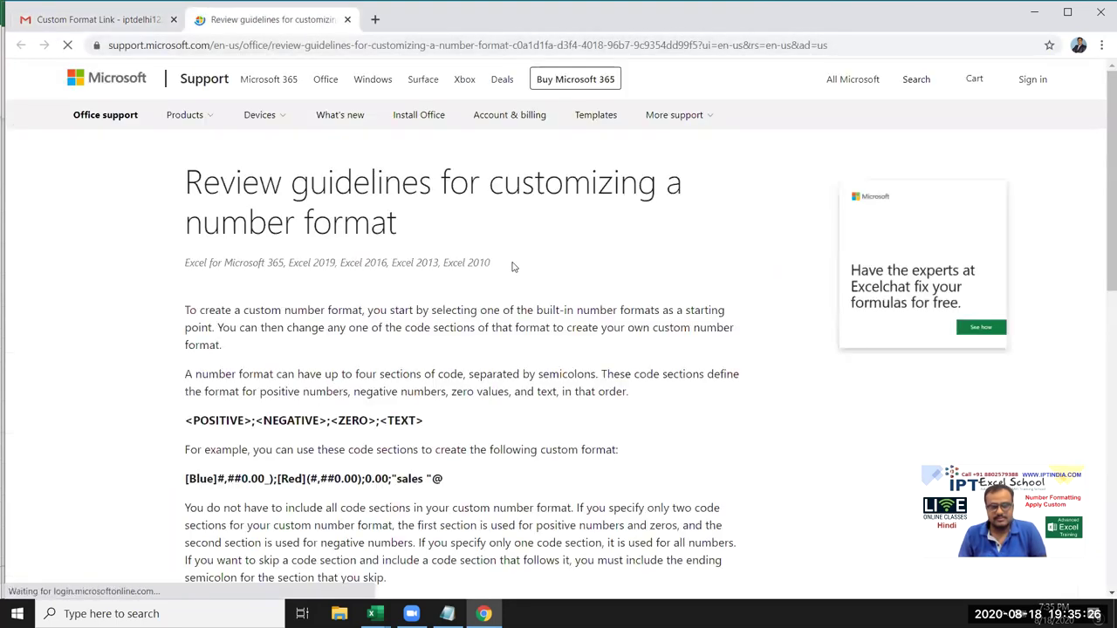
Expand the text-and-spacing and decimal-places guideline sections and scroll through them
scroll(519, 305, down, 4)
scroll(524, 347, down, 2)
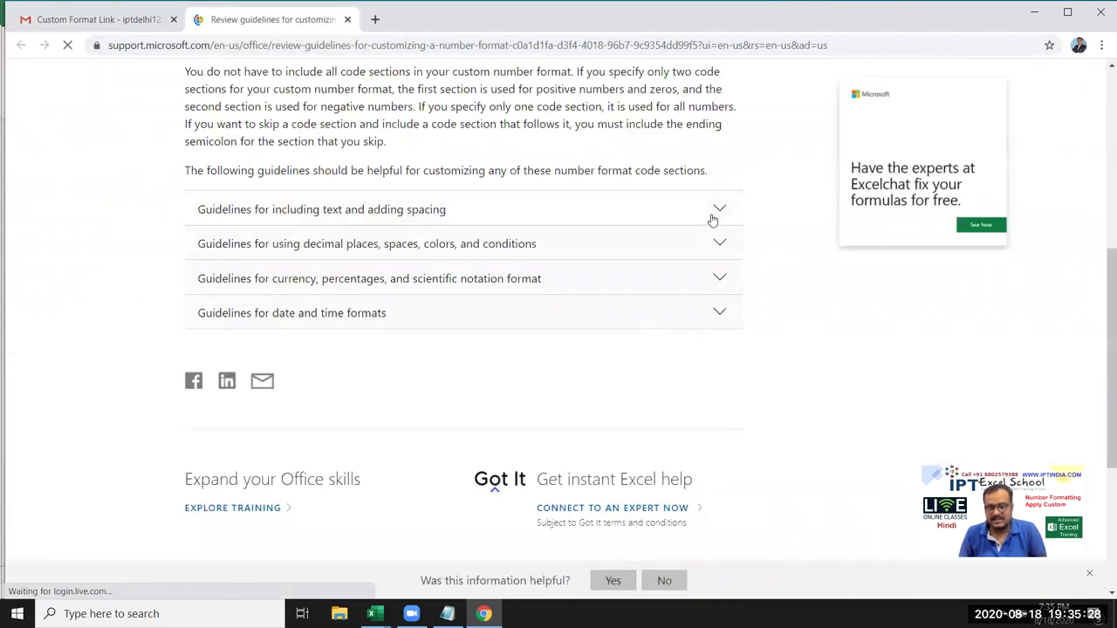
click(710, 216)
scroll(714, 324, down, 8)
scroll(698, 375, down, 4)
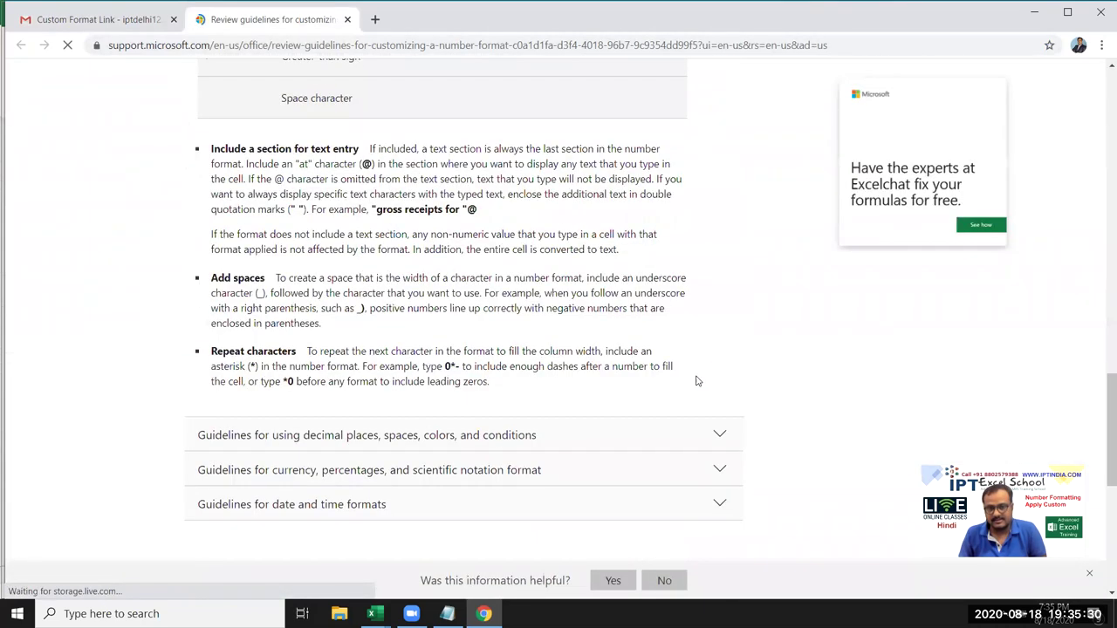
click(709, 438)
scroll(717, 481, down, 4)
scroll(717, 481, down, 1)
scroll(718, 481, down, 3)
scroll(375, 74, up, 6)
Select the article's web address, switch windows, and scroll back through the article
click(365, 46)
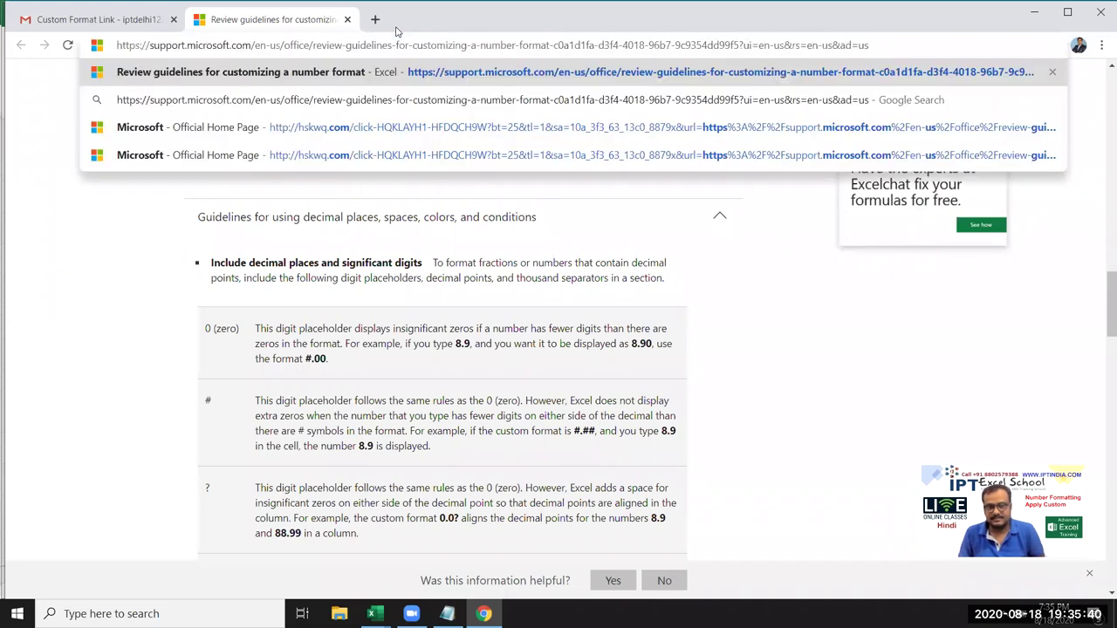
key(alt+Tab)
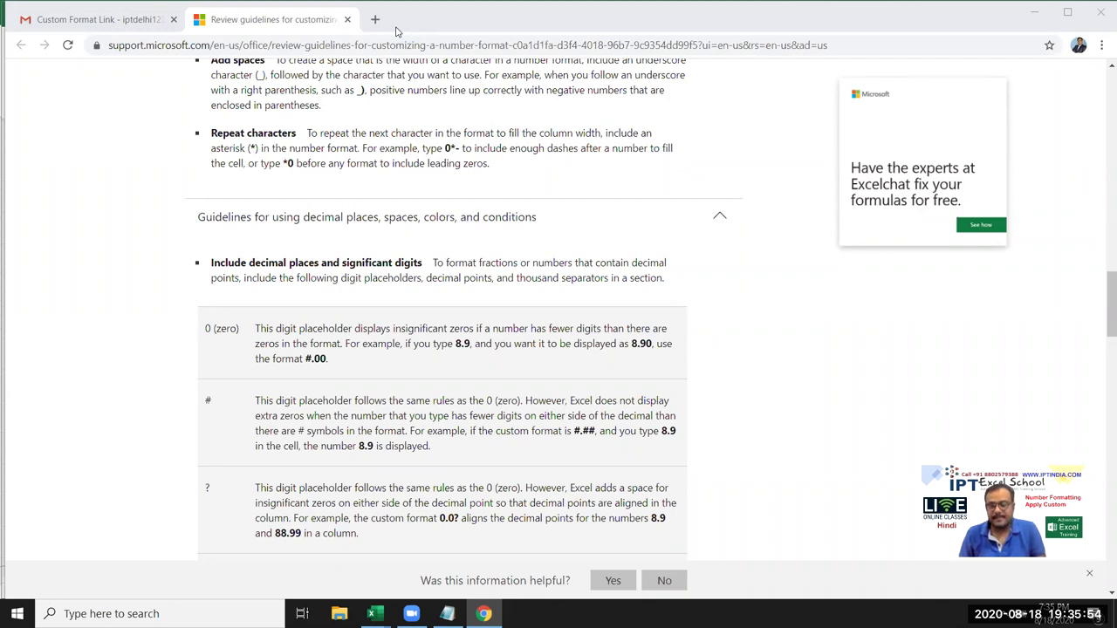
scroll(318, 187, up, 3)
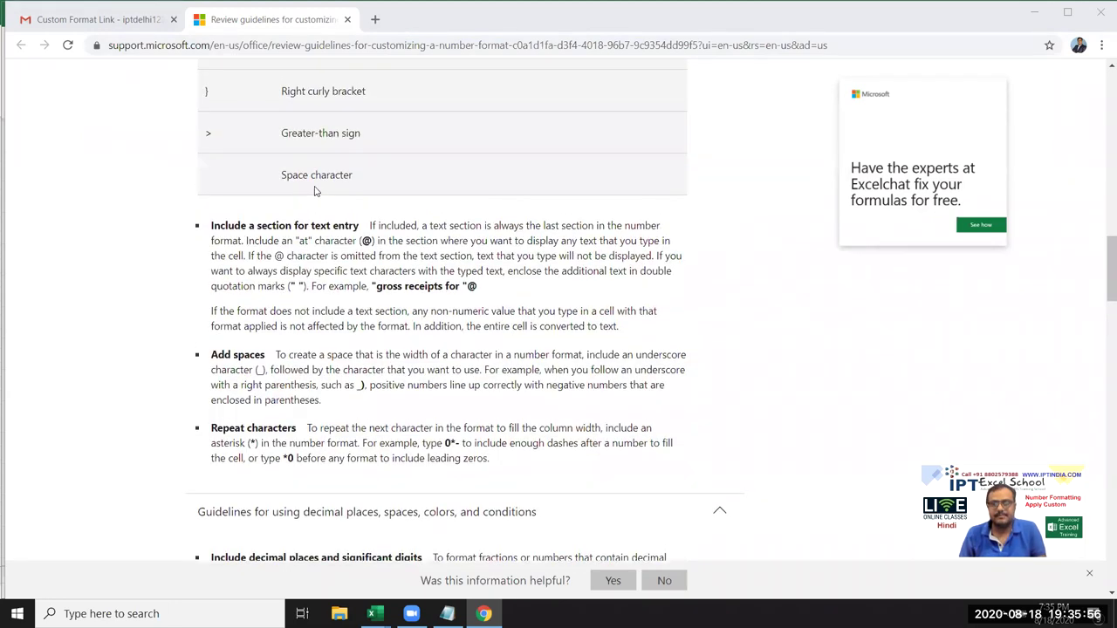
scroll(316, 186, up, 3)
scroll(262, 140, up, 4)
scroll(216, 131, up, 5)
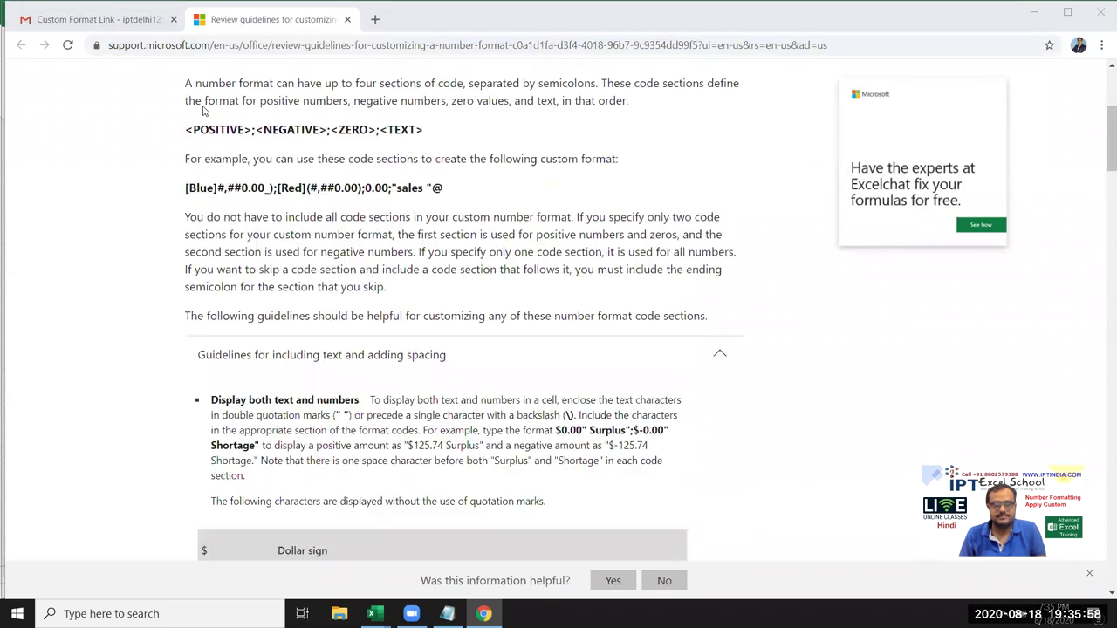
scroll(348, 328, up, 3)
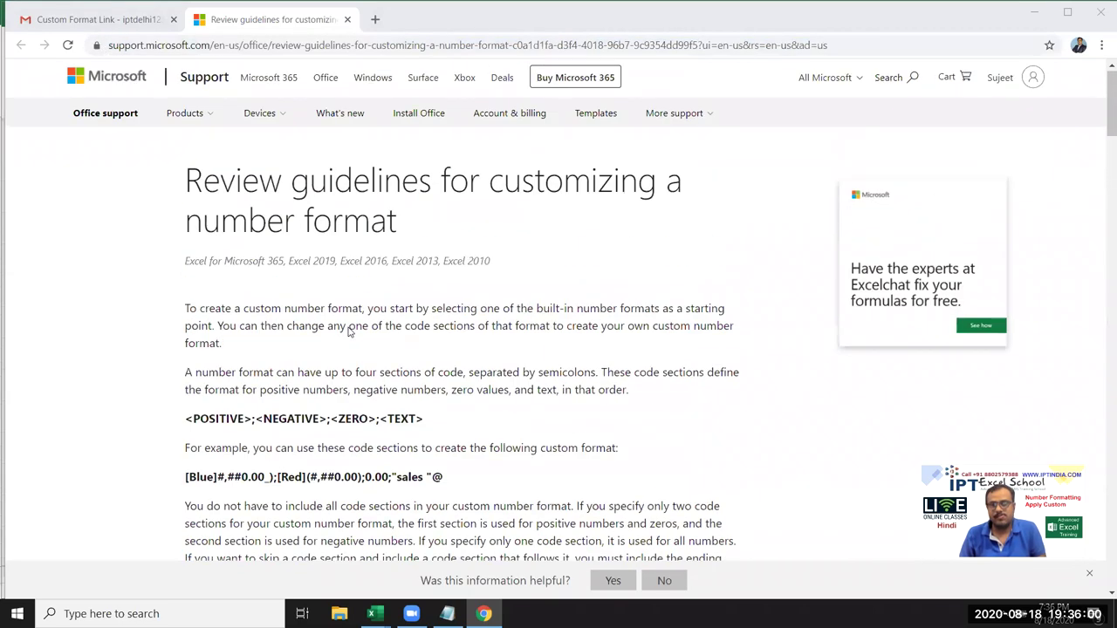
scroll(348, 328, down, 1)
scroll(348, 328, down, 1)
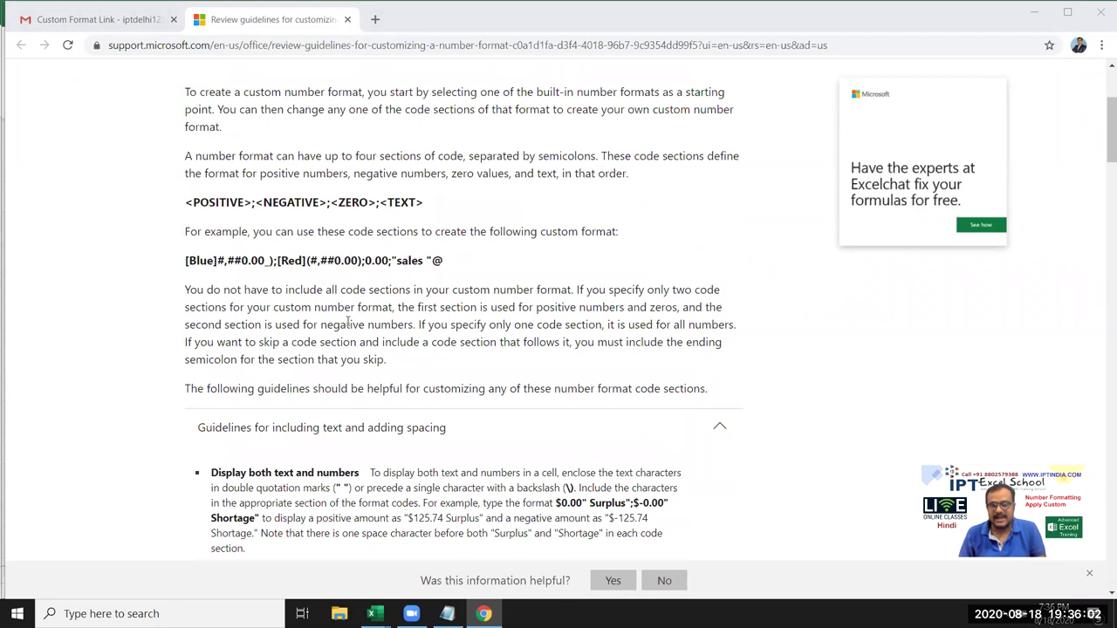